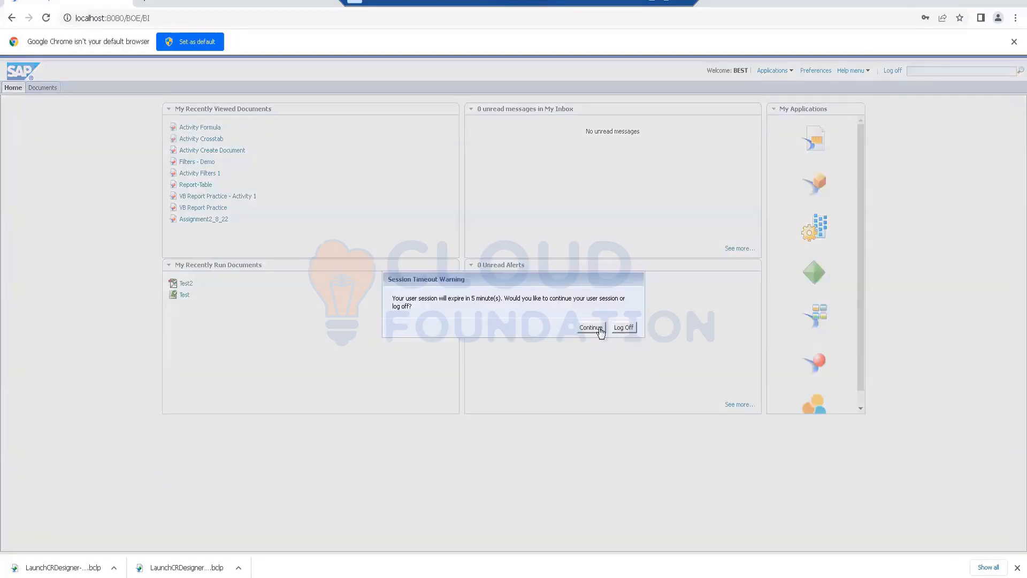
# Step: Continue the session, launch Web Intelligence and create a new document using the eFashion.unx universe as its data source
pyautogui.click(591, 328)
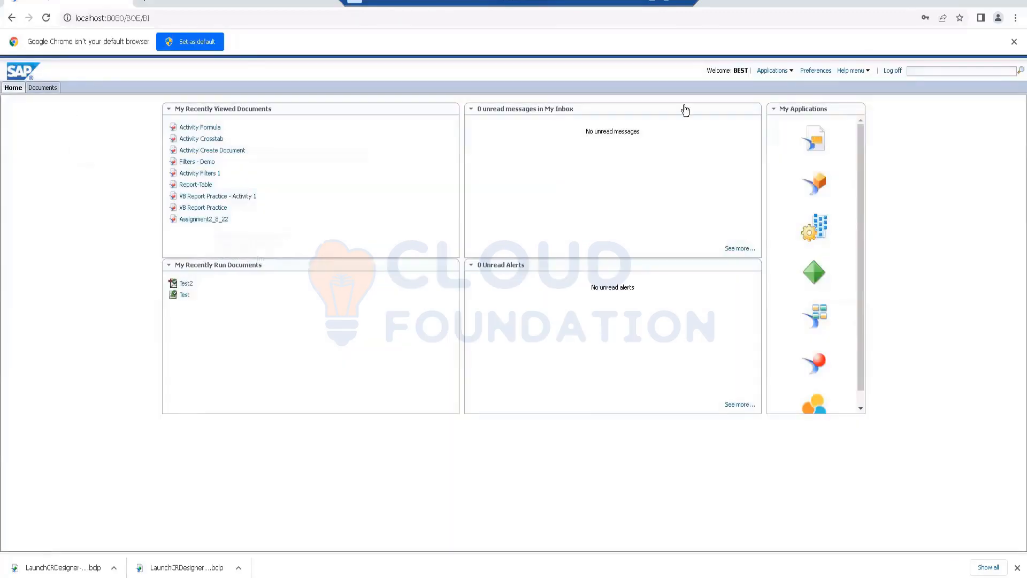
pyautogui.click(790, 70)
pyautogui.click(786, 150)
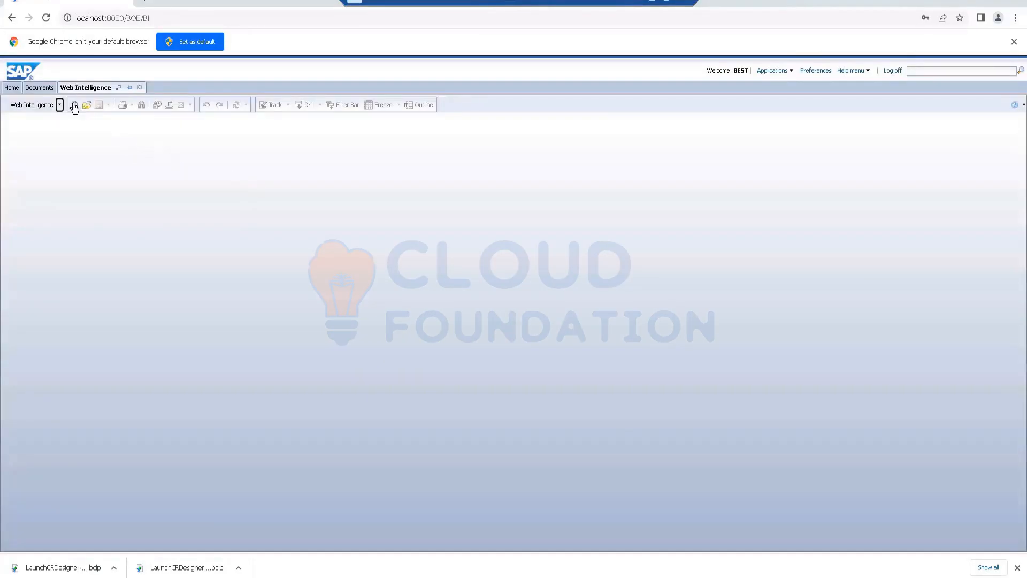
pyautogui.click(74, 105)
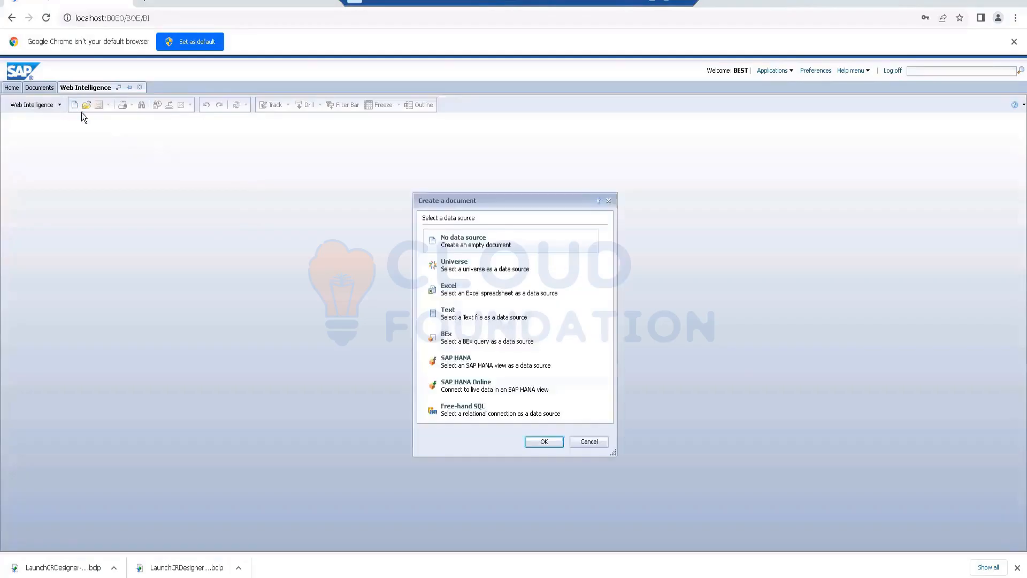
pyautogui.doubleClick(470, 260)
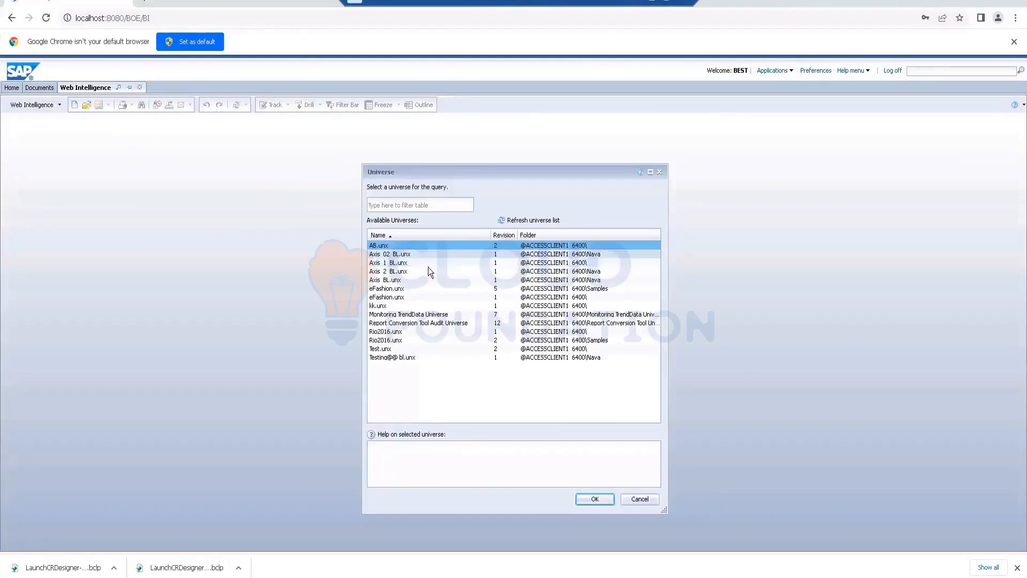
pyautogui.click(403, 291)
pyautogui.click(594, 498)
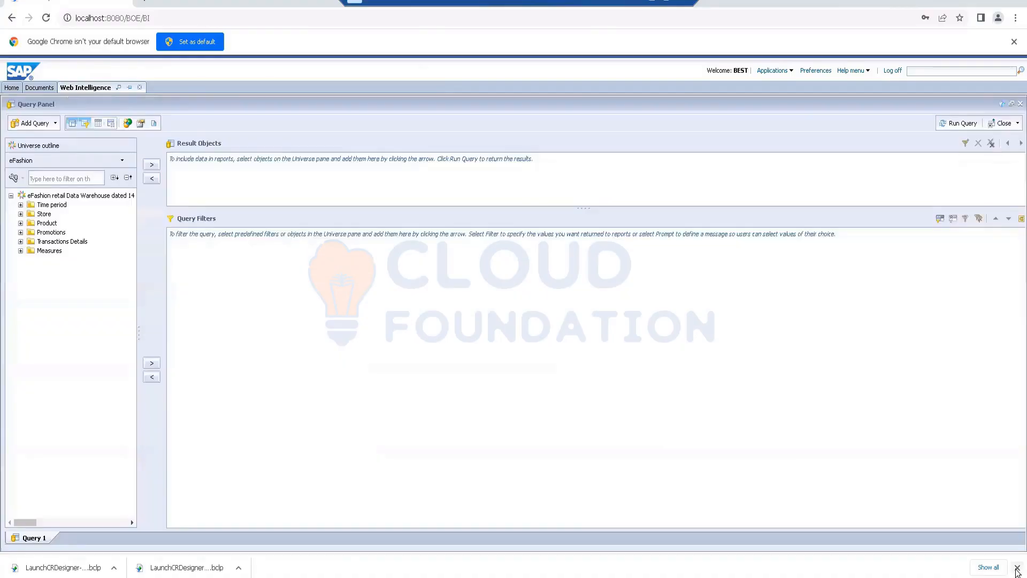
# Step: Add Year, Quarter, Sales revenue and Quantity sold to the result objects and run the query
pyautogui.click(20, 205)
pyautogui.doubleClick(52, 214)
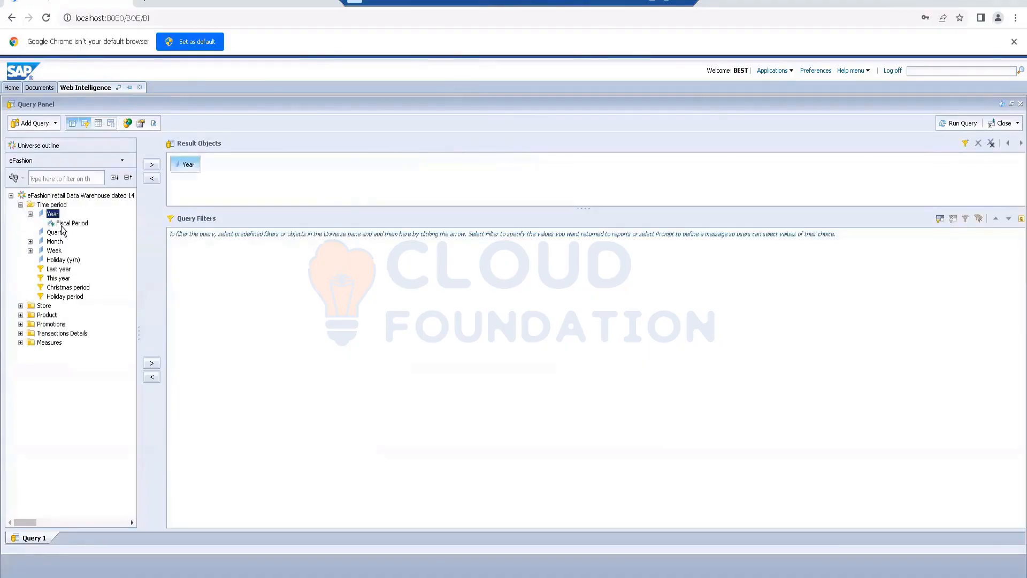
pyautogui.doubleClick(57, 233)
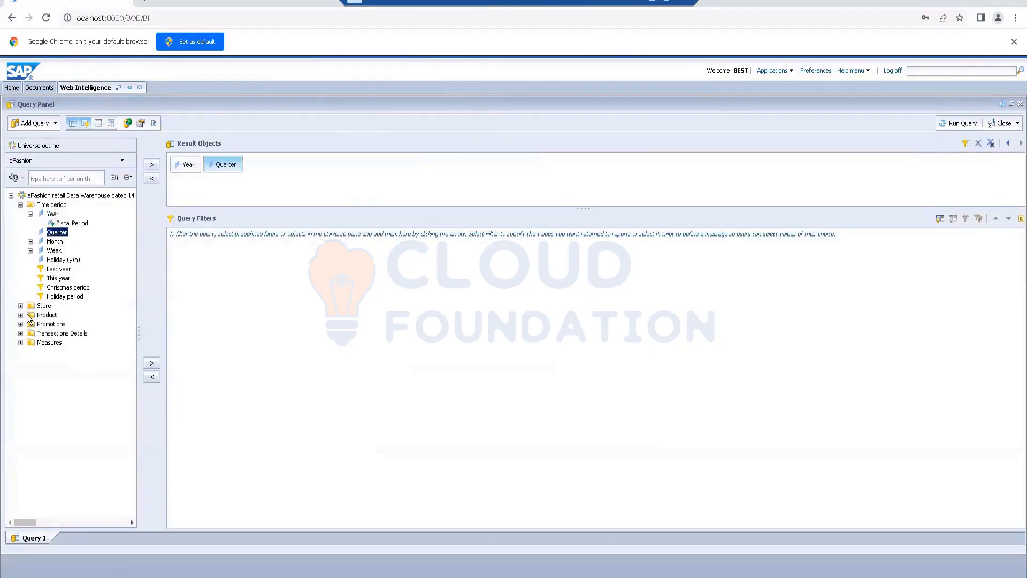
pyautogui.click(21, 343)
pyautogui.doubleClick(79, 352)
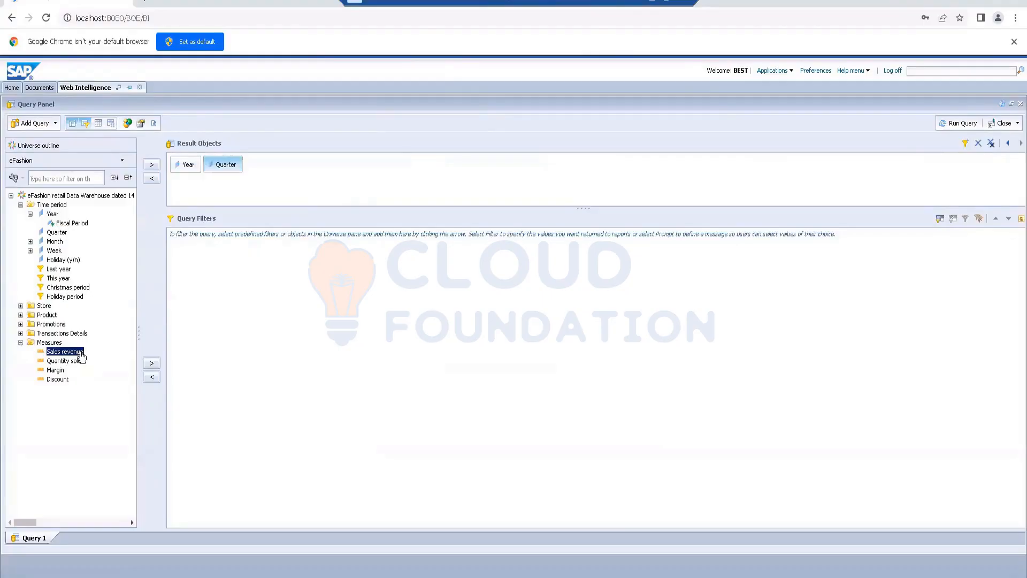
pyautogui.click(79, 361)
pyautogui.doubleClick(80, 363)
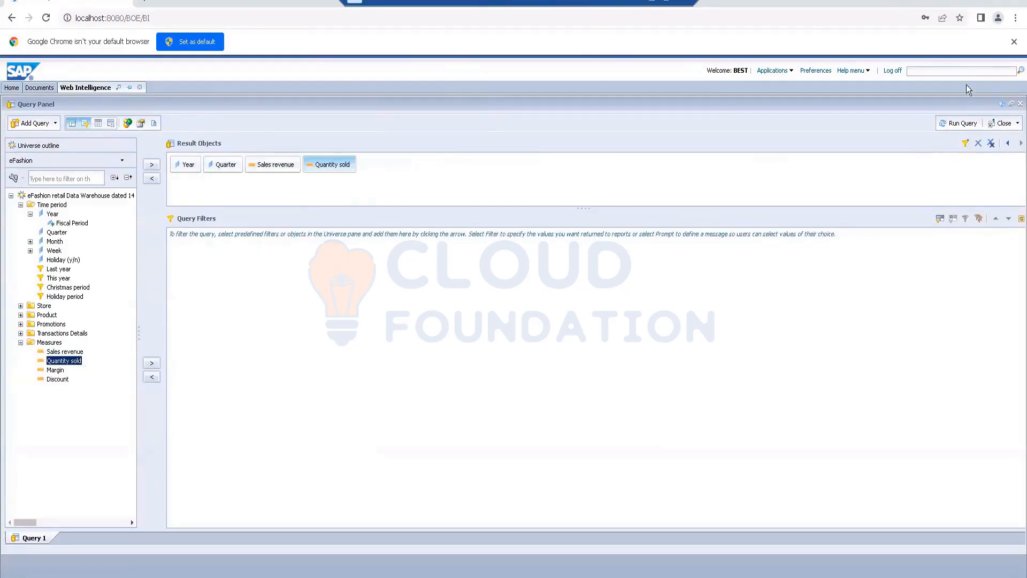
pyautogui.click(952, 125)
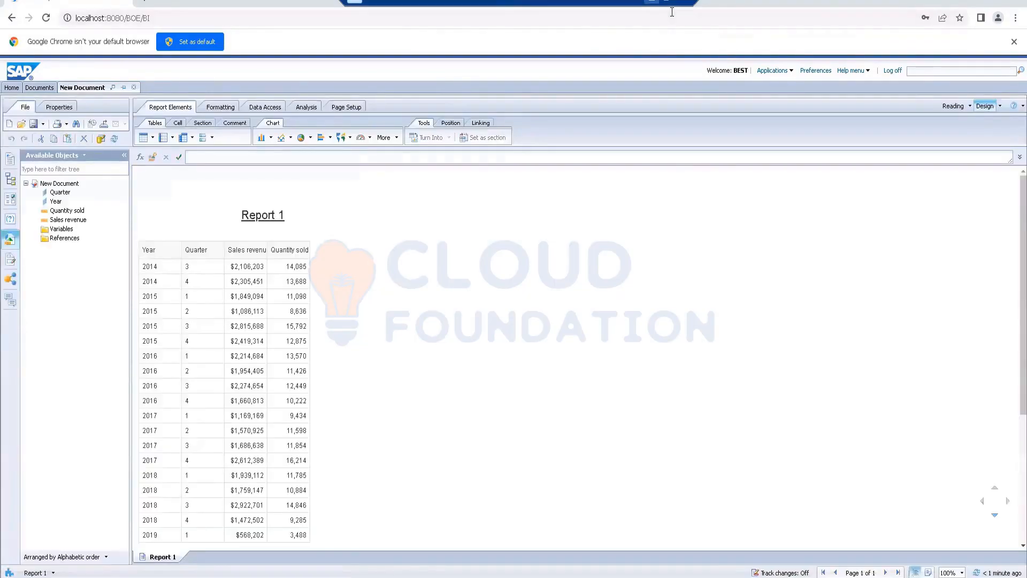
# Step: Switch to the Word document and read through the Element Linking report design steps of Activity 1
pyautogui.hotkey('alt', 'Tab')
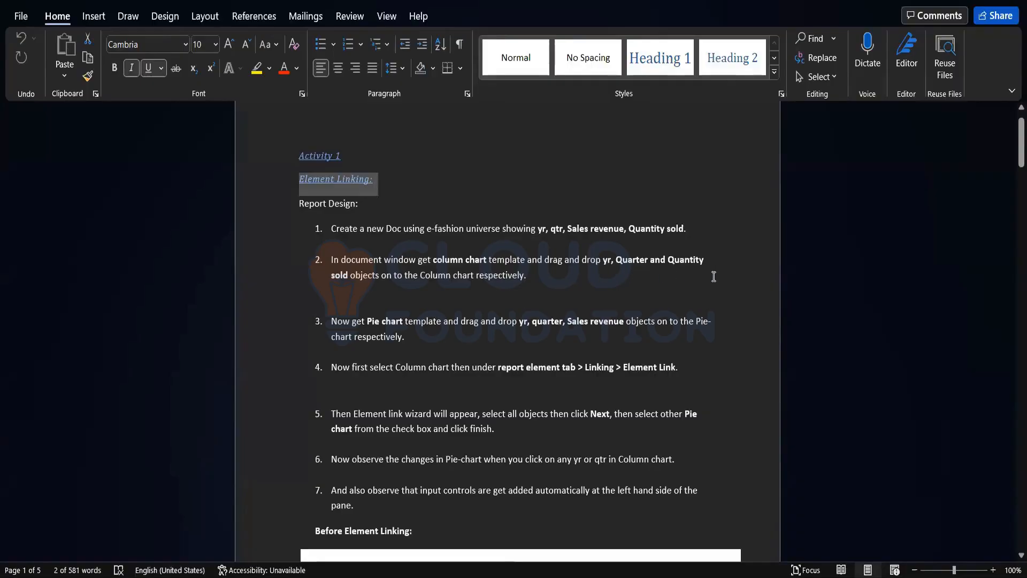
pyautogui.scroll(-3, 714, 276)
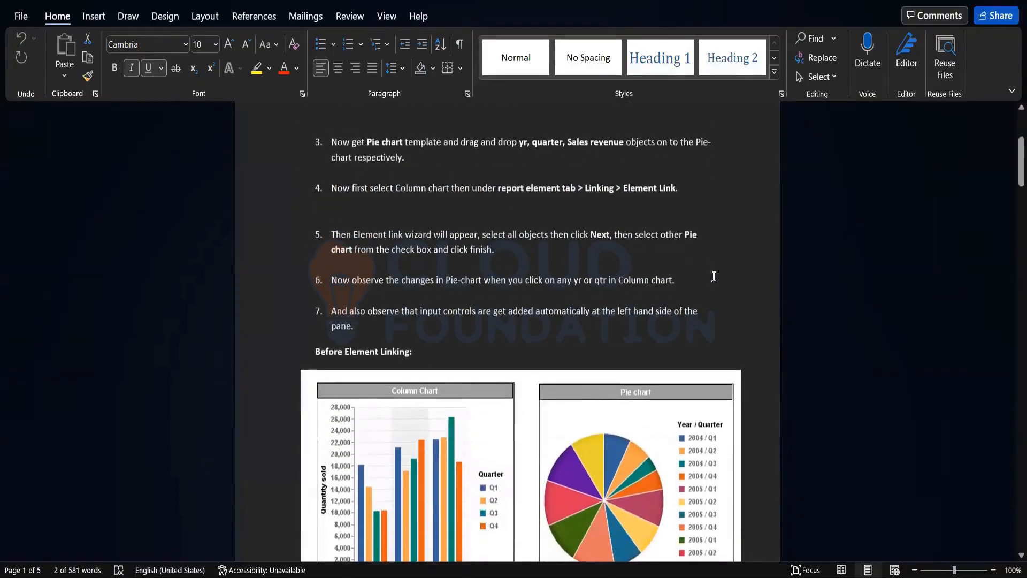
pyautogui.scroll(3, 714, 276)
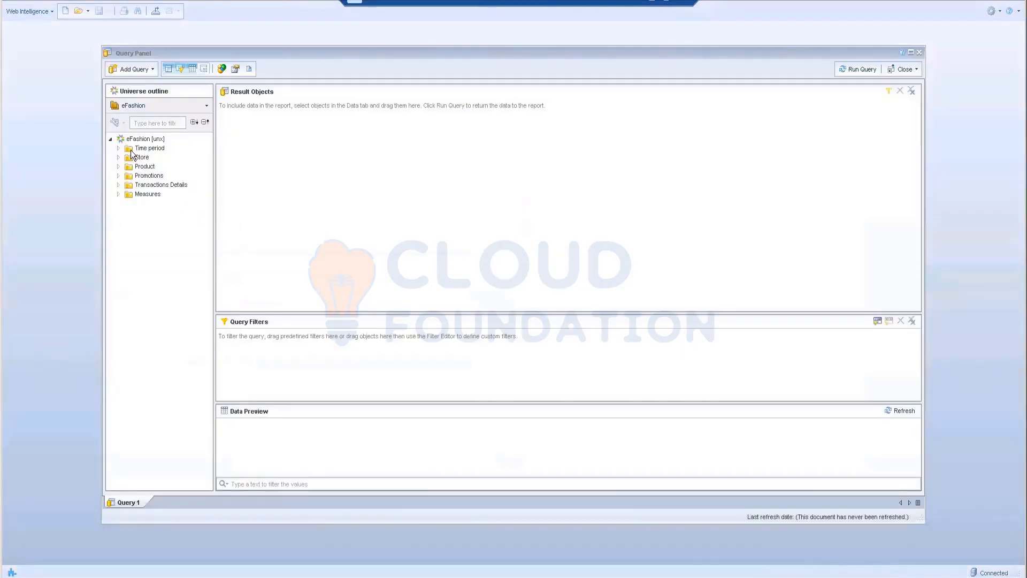
# Step: Add Year and Quarter from Time period and Sales revenue and Quantity sold from Measures to the result objects
pyautogui.click(119, 148)
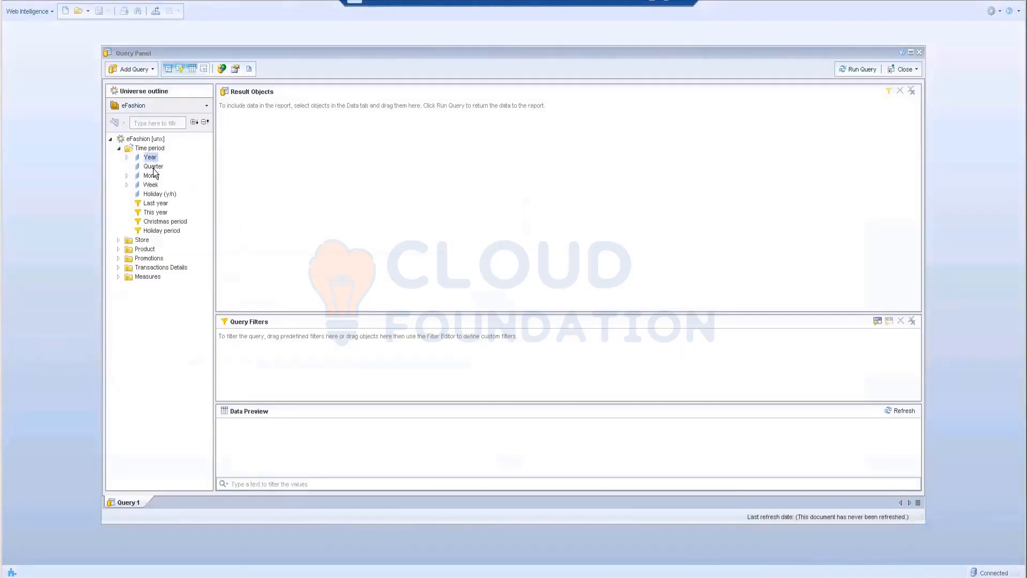
pyautogui.doubleClick(154, 167)
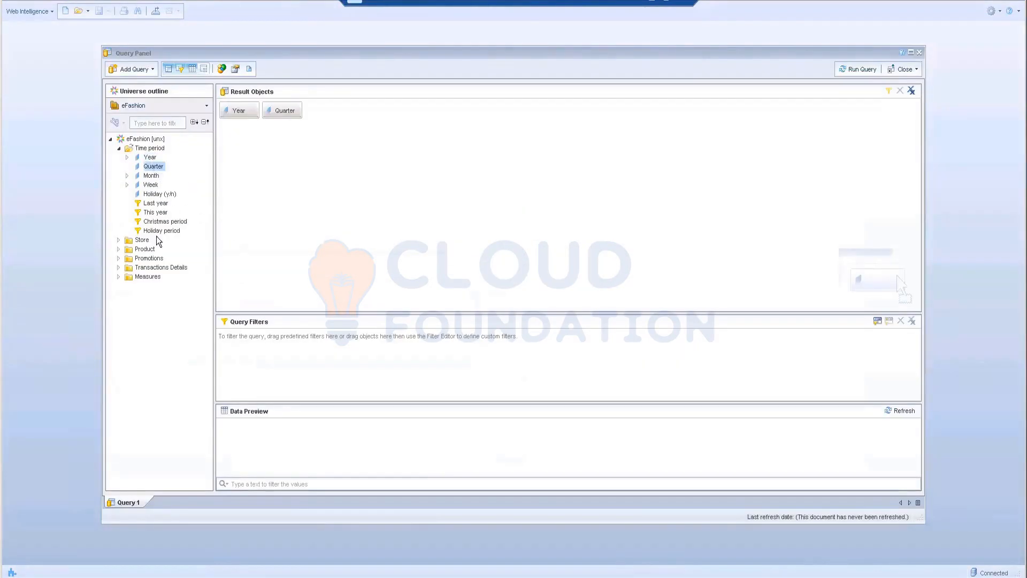
pyautogui.click(119, 277)
pyautogui.doubleClick(161, 287)
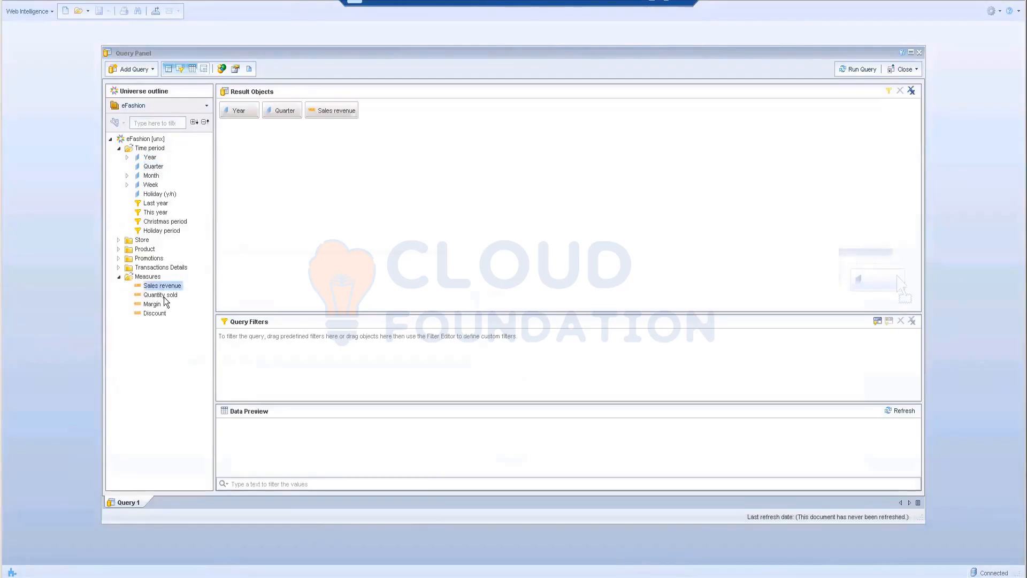
pyautogui.doubleClick(161, 295)
# Step: Try to run the query, then close the query panel and discard its changes
pyautogui.click(863, 68)
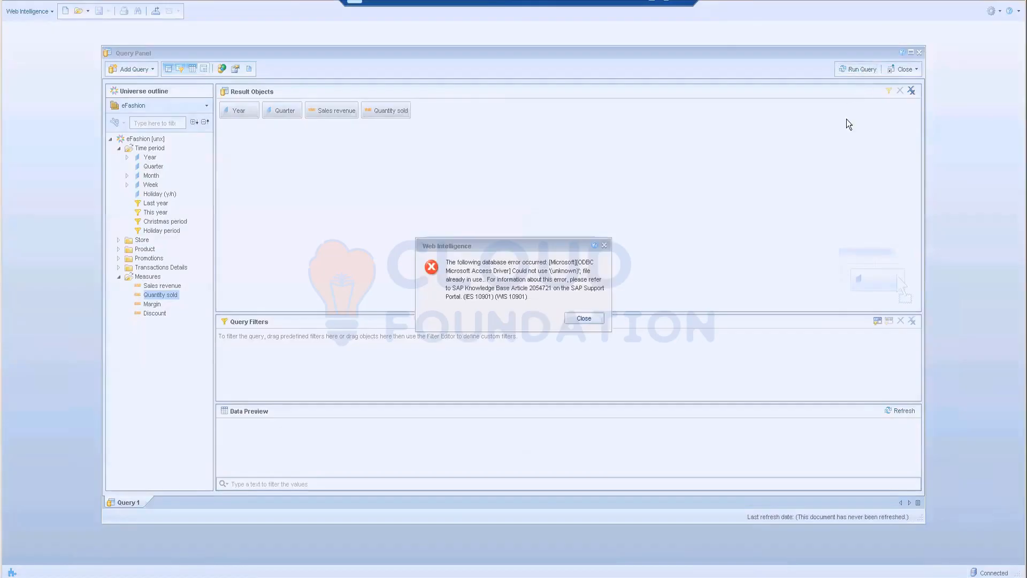
pyautogui.click(582, 318)
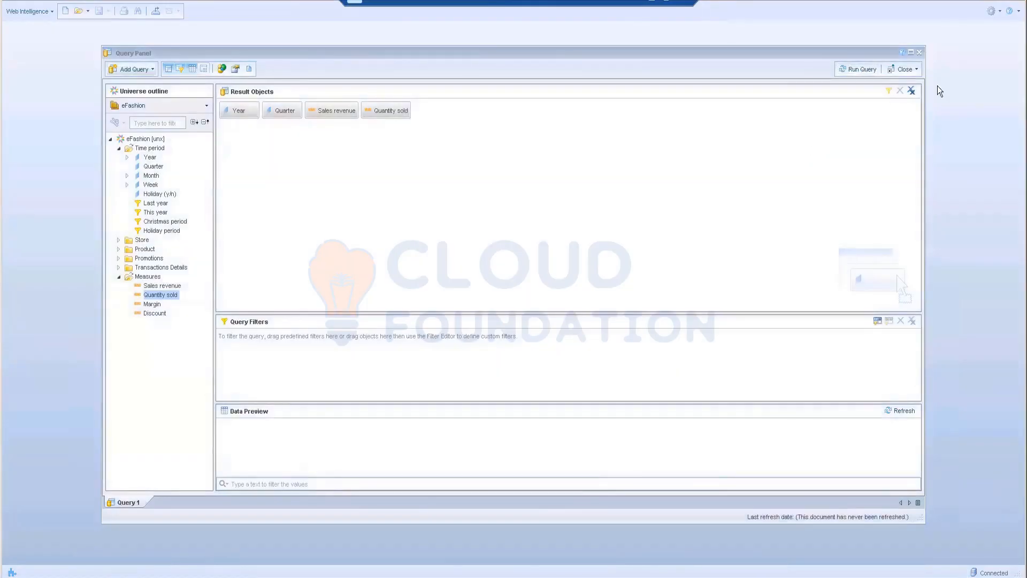
pyautogui.click(922, 52)
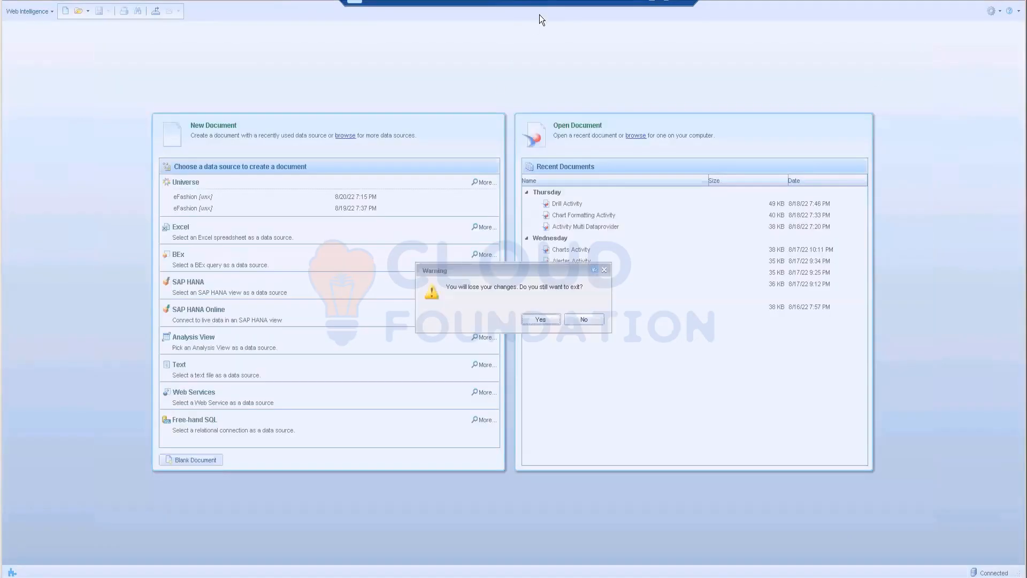
pyautogui.click(583, 319)
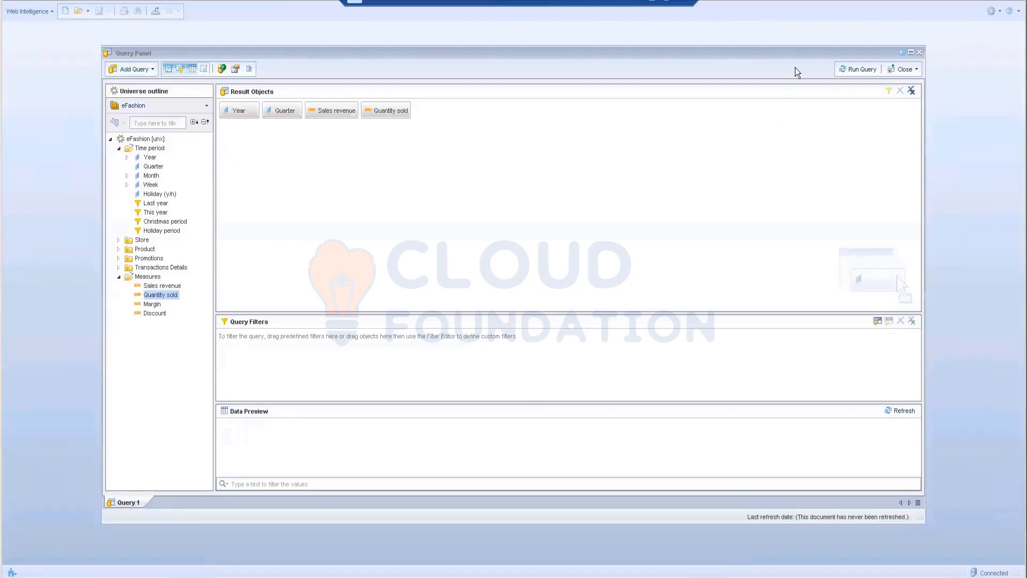
pyautogui.click(546, 321)
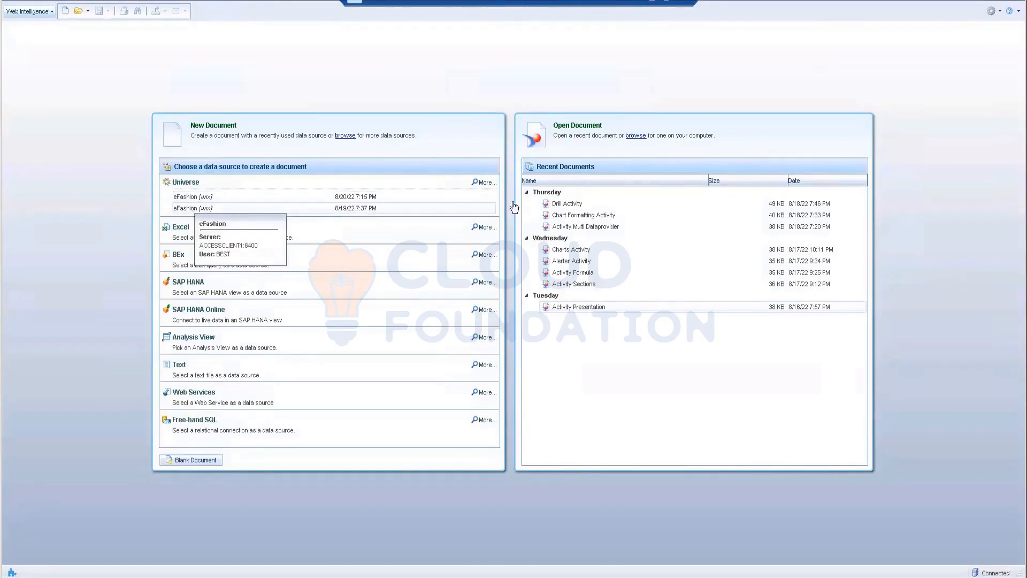
pyautogui.click(179, 181)
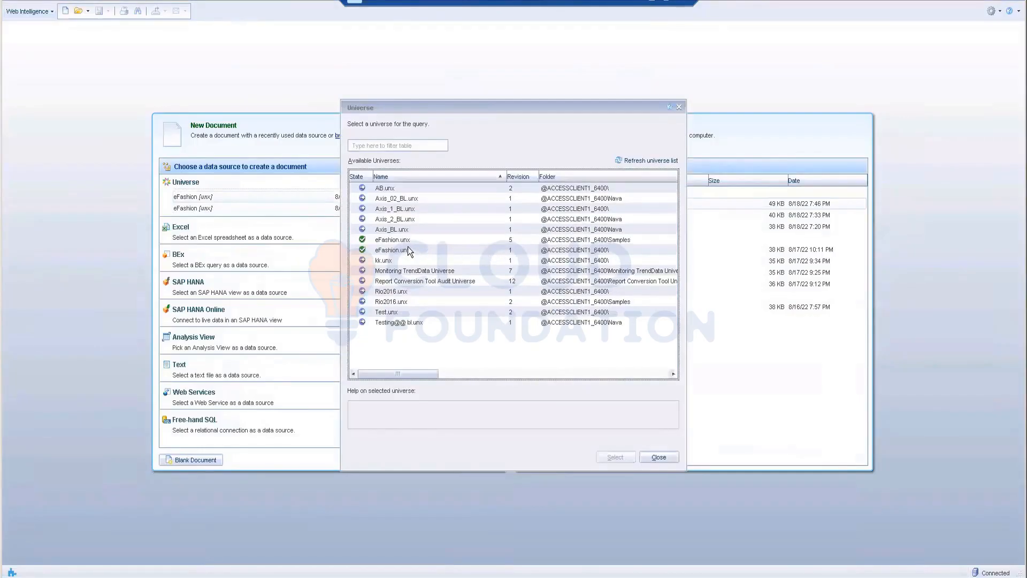
pyautogui.click(400, 251)
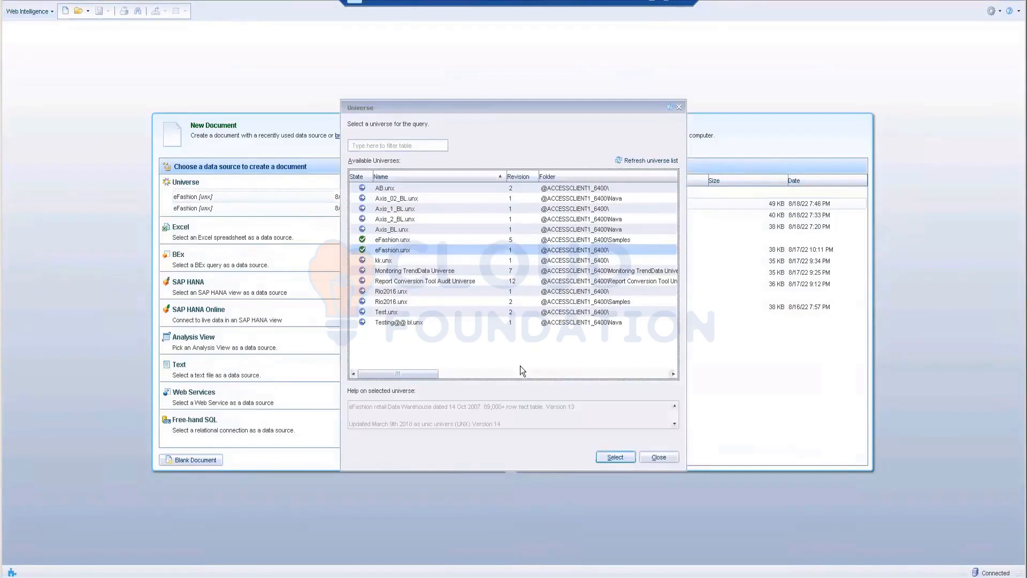
pyautogui.click(617, 457)
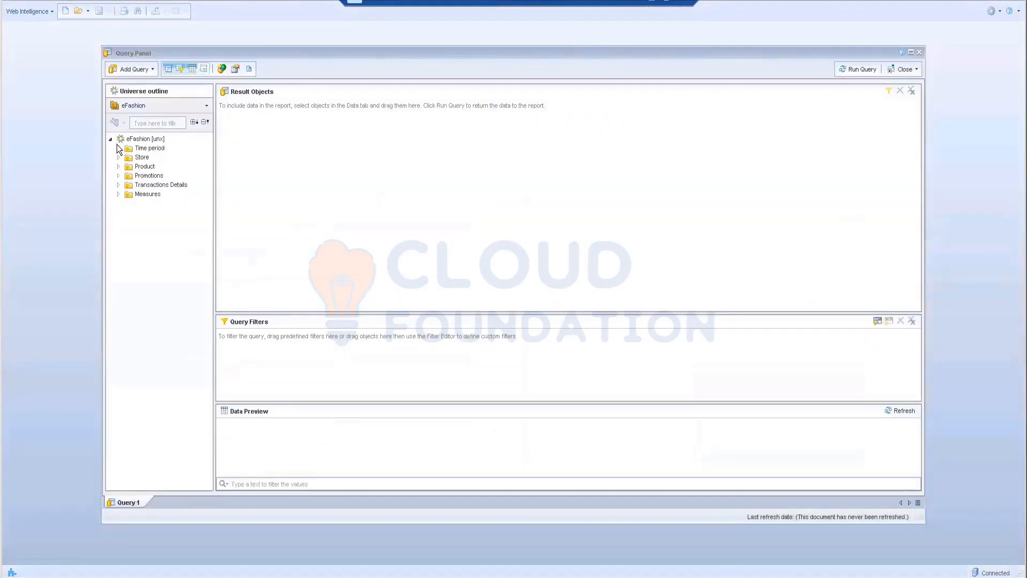
# Step: Fill the new query's result objects with Year, Quarter, Sales revenue and Quantity sold
pyautogui.click(119, 148)
pyautogui.doubleClick(150, 157)
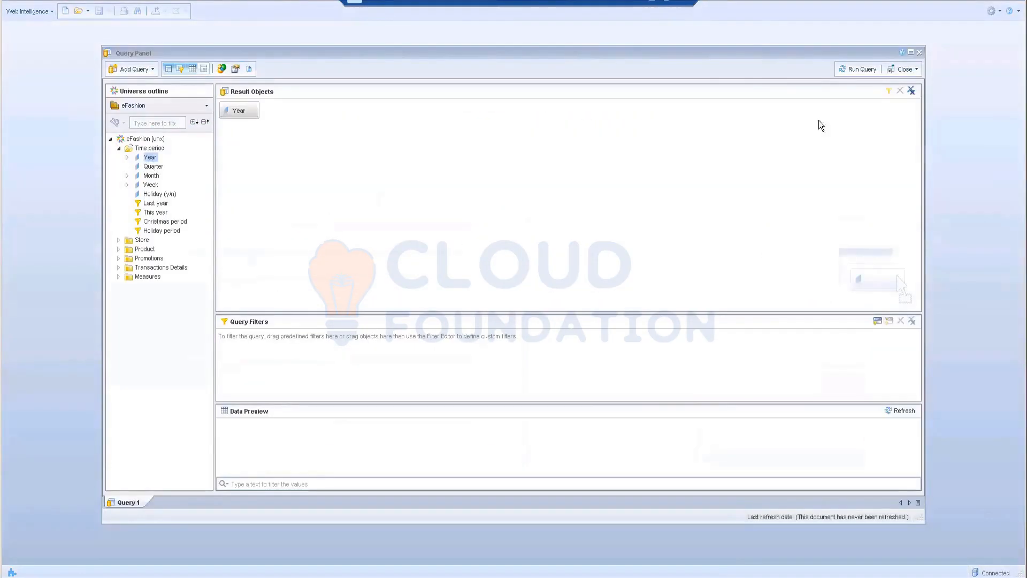
pyautogui.click(152, 166)
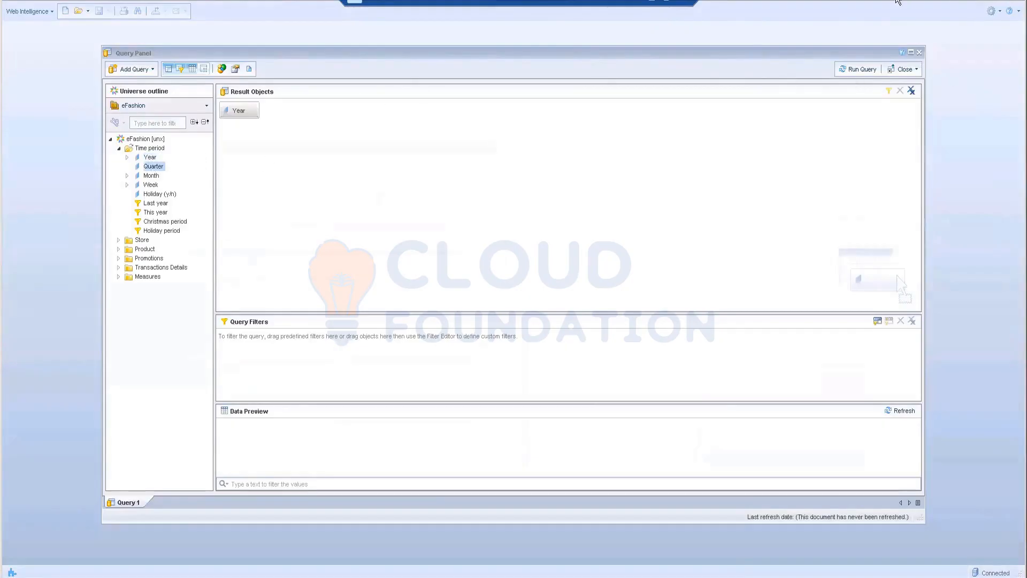
pyautogui.click(119, 277)
pyautogui.click(158, 286)
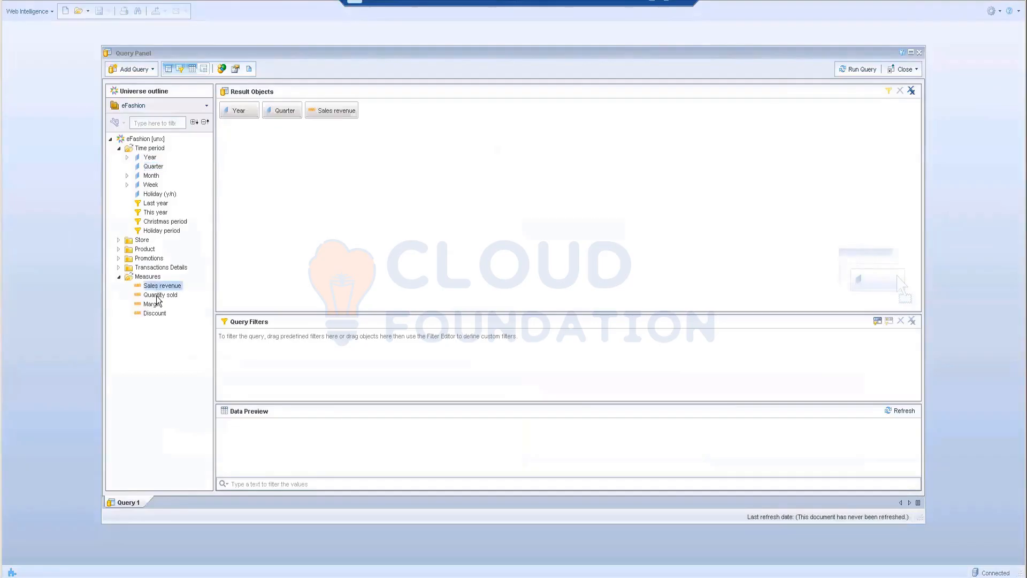
pyautogui.doubleClick(156, 296)
# Step: Try to run the second eFashion query, then exit the query panel without keeping the changes
pyautogui.click(863, 69)
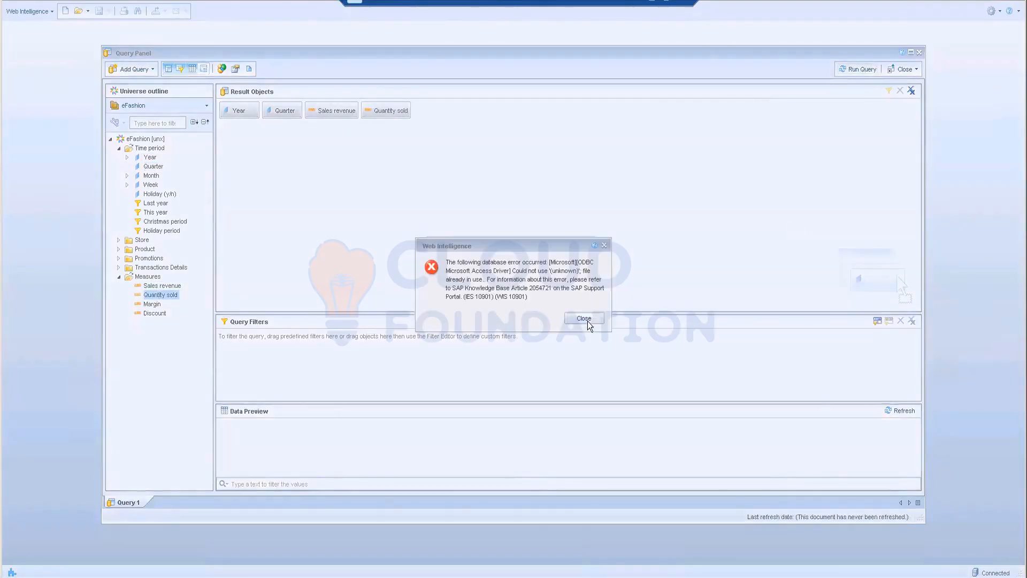
pyautogui.click(587, 321)
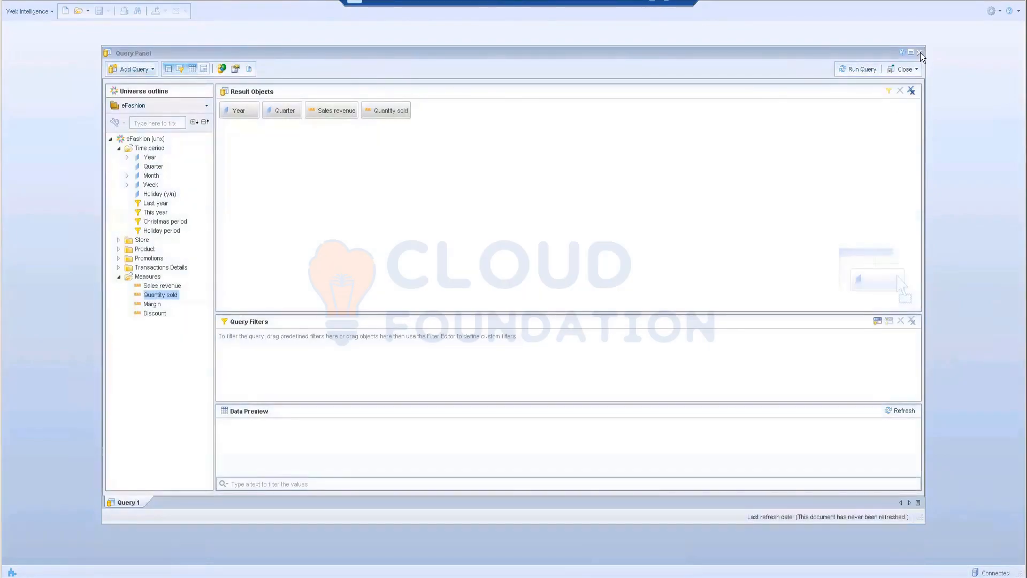
pyautogui.click(920, 53)
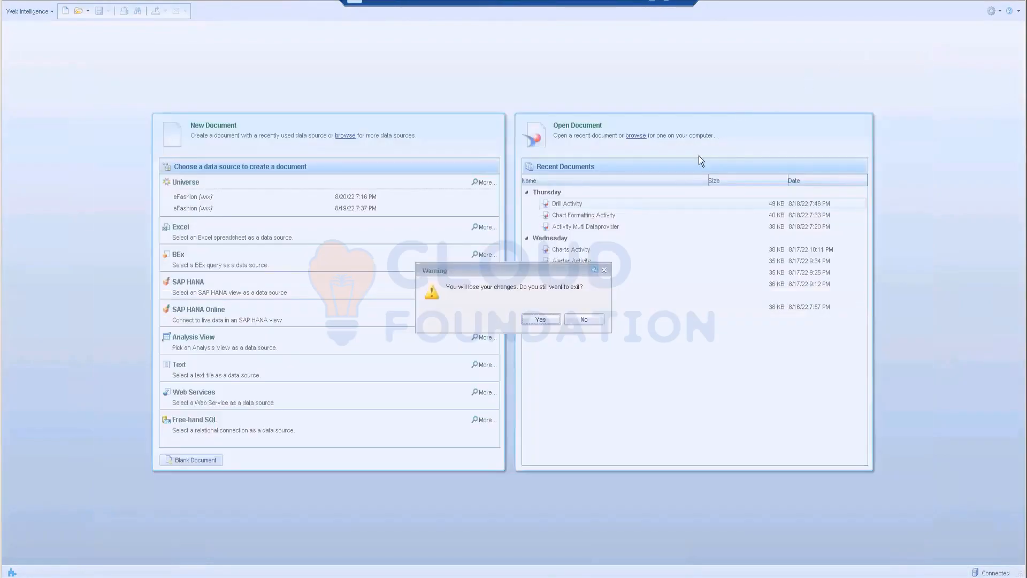
pyautogui.click(541, 320)
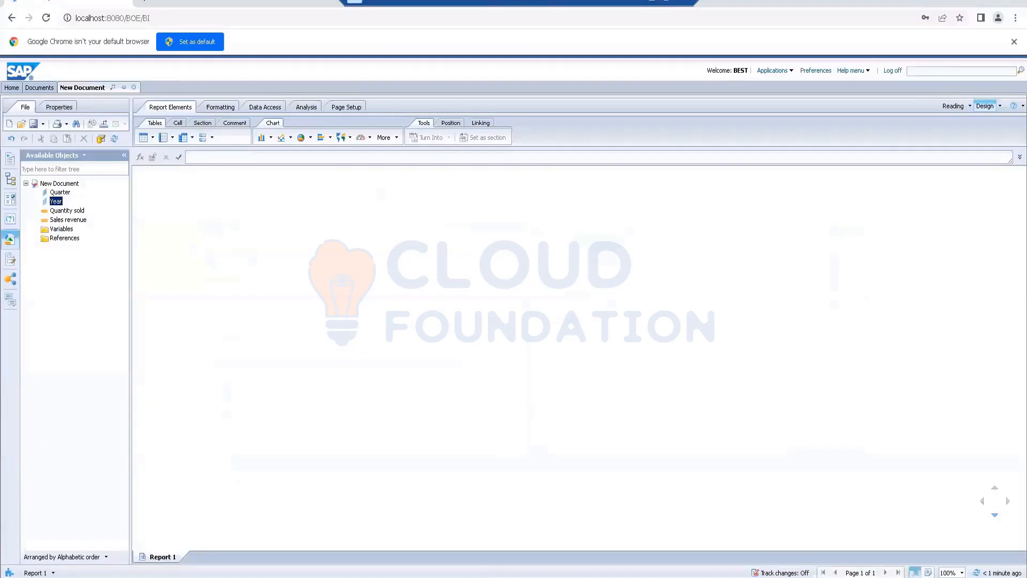
# Step: Close the unsaved New Document in the BI launch pad, discarding its modifications
pyautogui.click(60, 192)
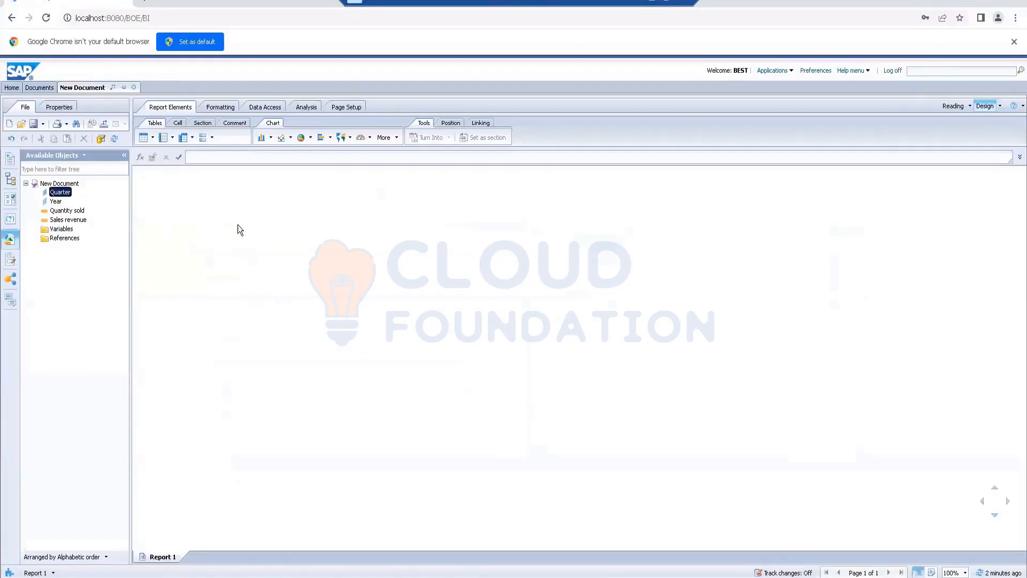
pyautogui.click(134, 87)
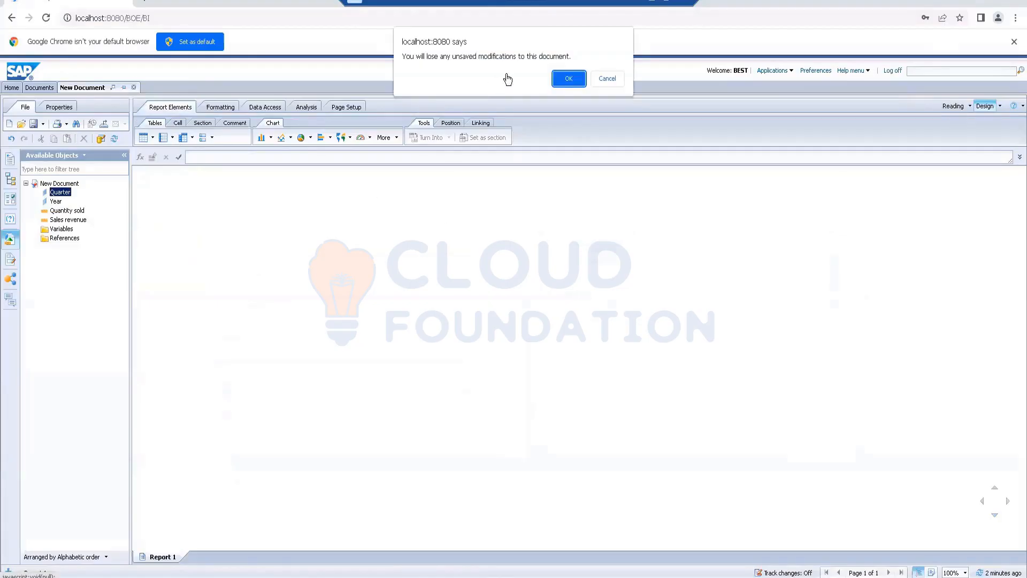
pyautogui.click(565, 80)
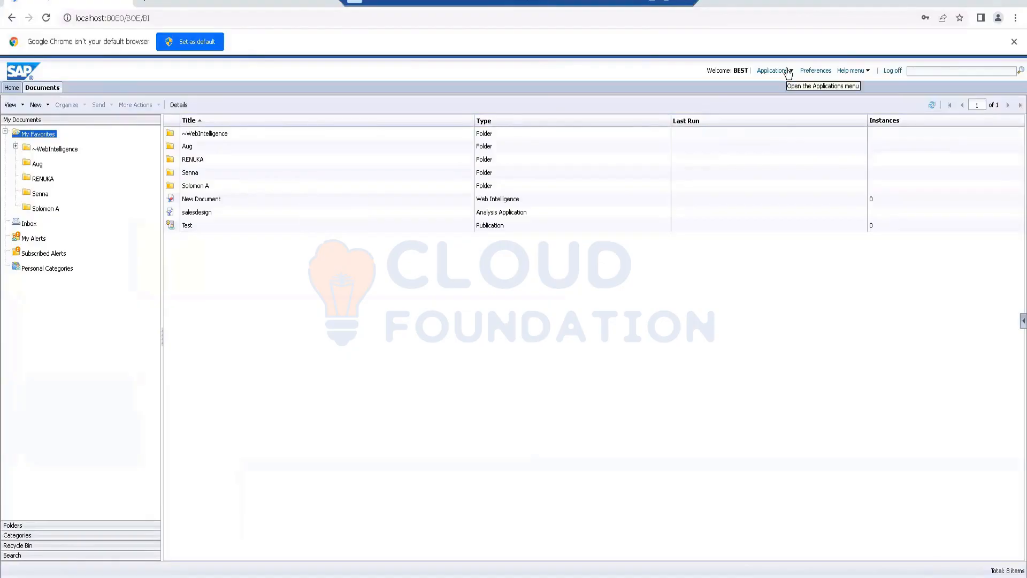
pyautogui.click(789, 73)
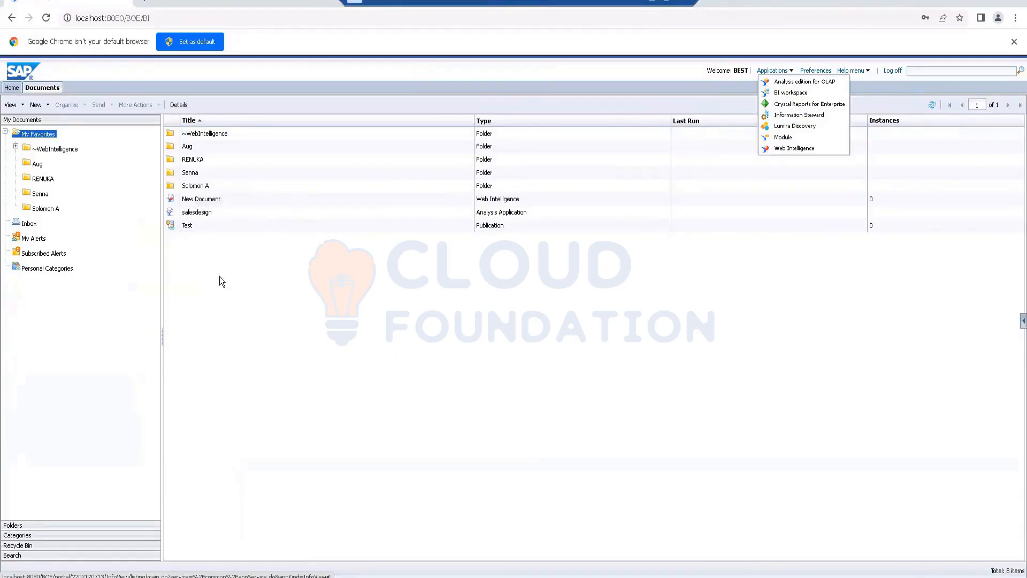
pyautogui.click(795, 148)
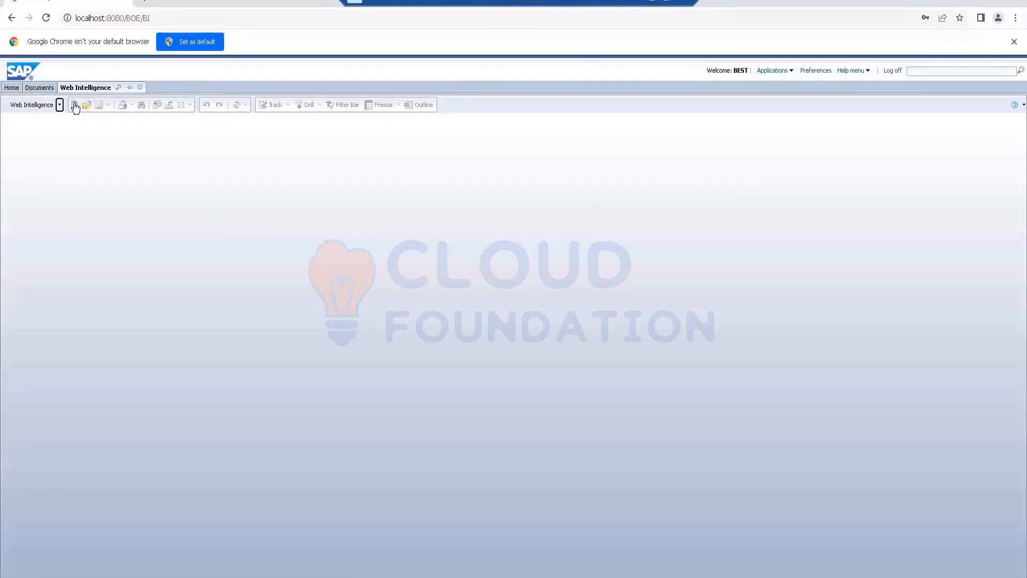
pyautogui.click(76, 106)
pyautogui.doubleClick(456, 280)
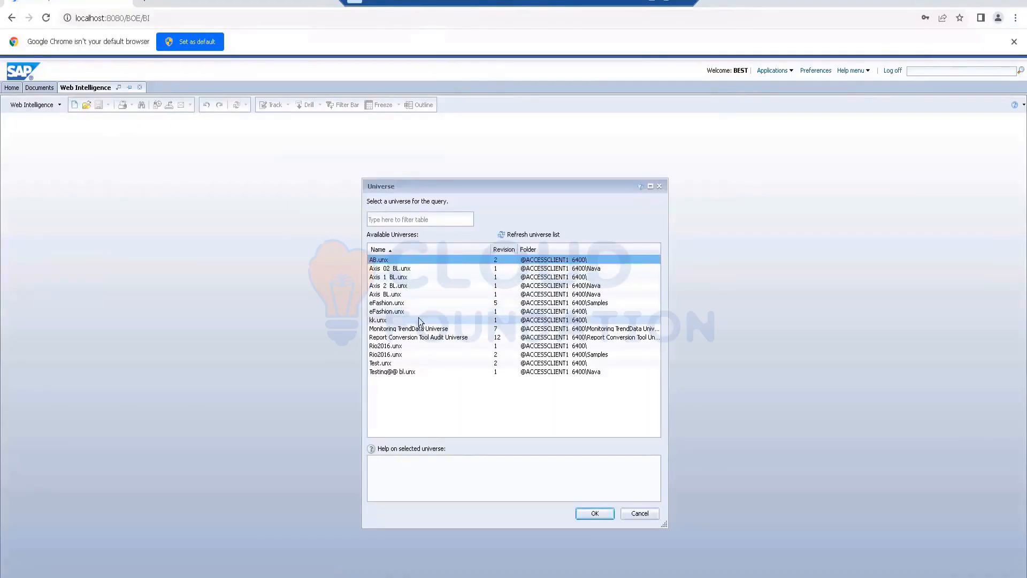
pyautogui.click(411, 313)
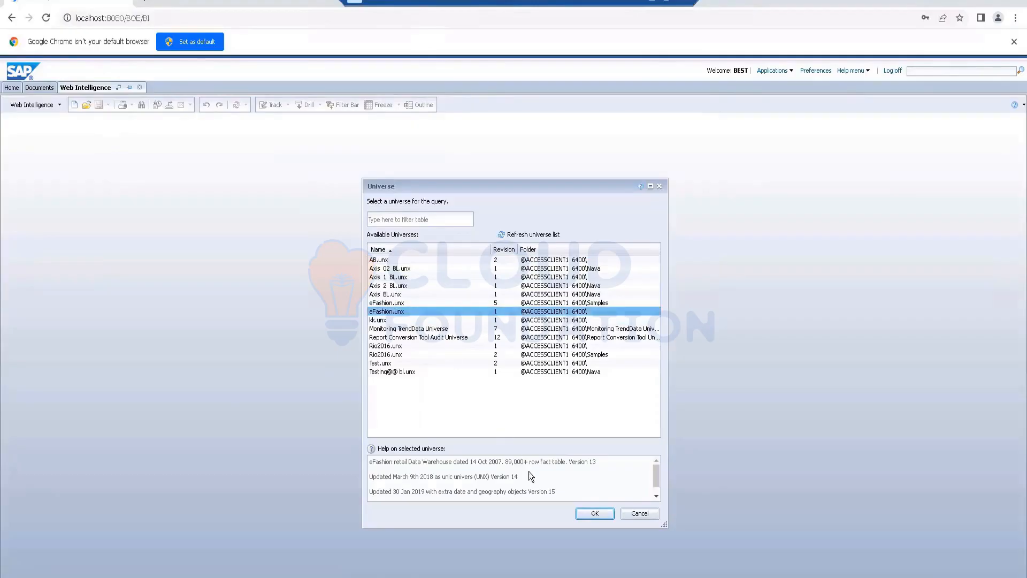
pyautogui.click(592, 514)
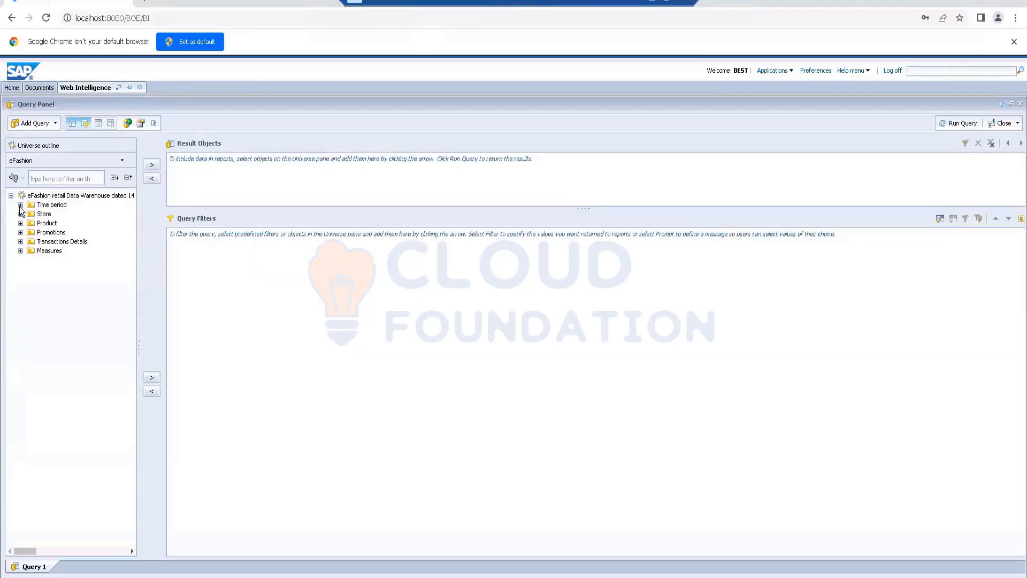
# Step: Add Year, Quarter, Sales revenue and Quantity sold as result objects and run the query
pyautogui.click(21, 204)
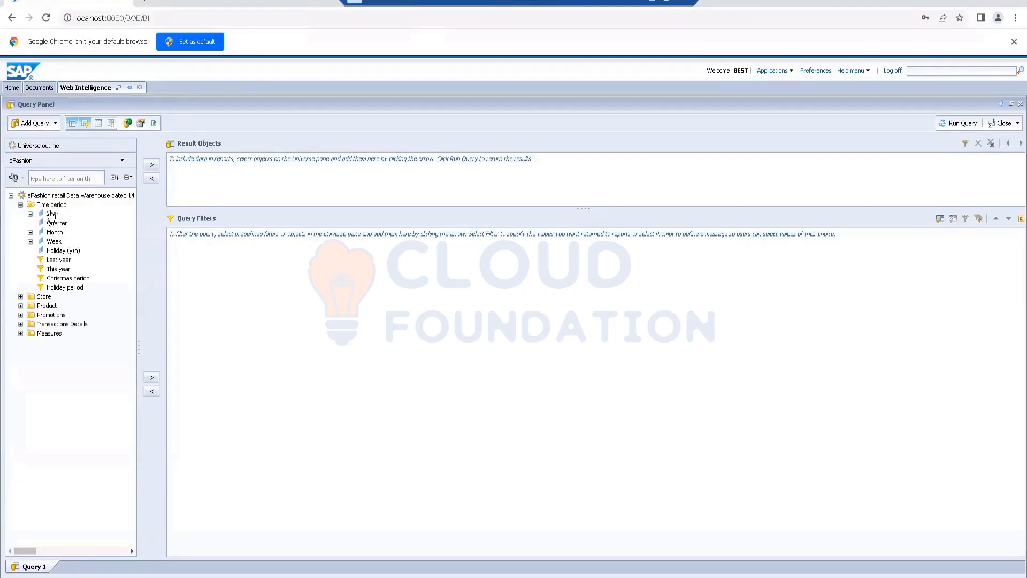
pyautogui.doubleClick(51, 215)
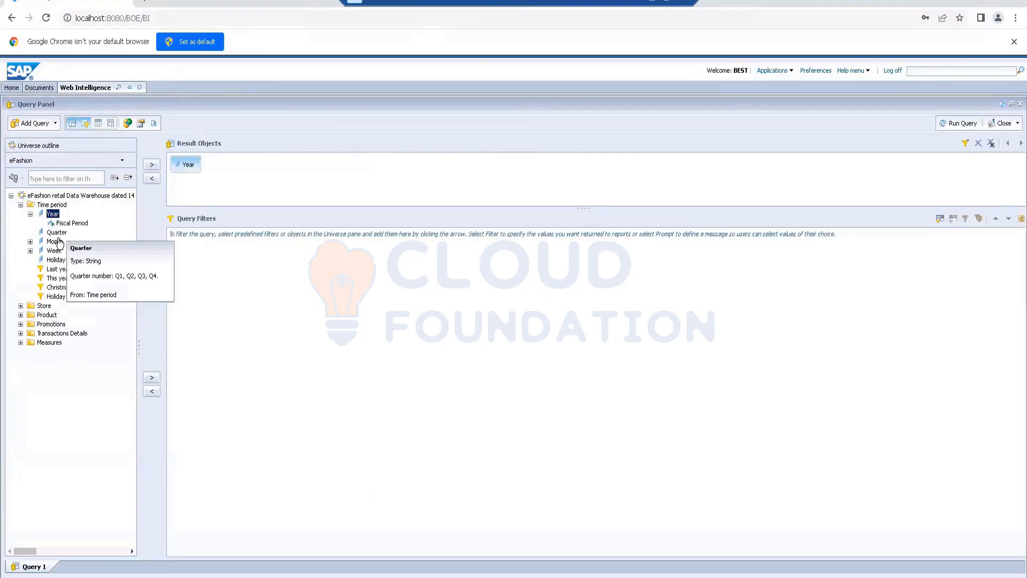
pyautogui.doubleClick(56, 233)
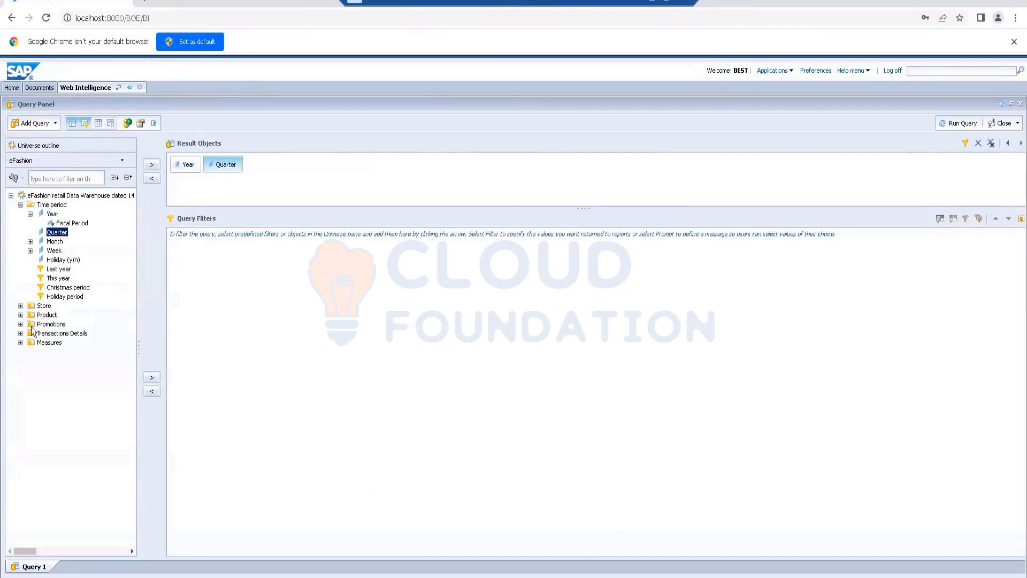
pyautogui.click(21, 342)
pyautogui.doubleClick(51, 352)
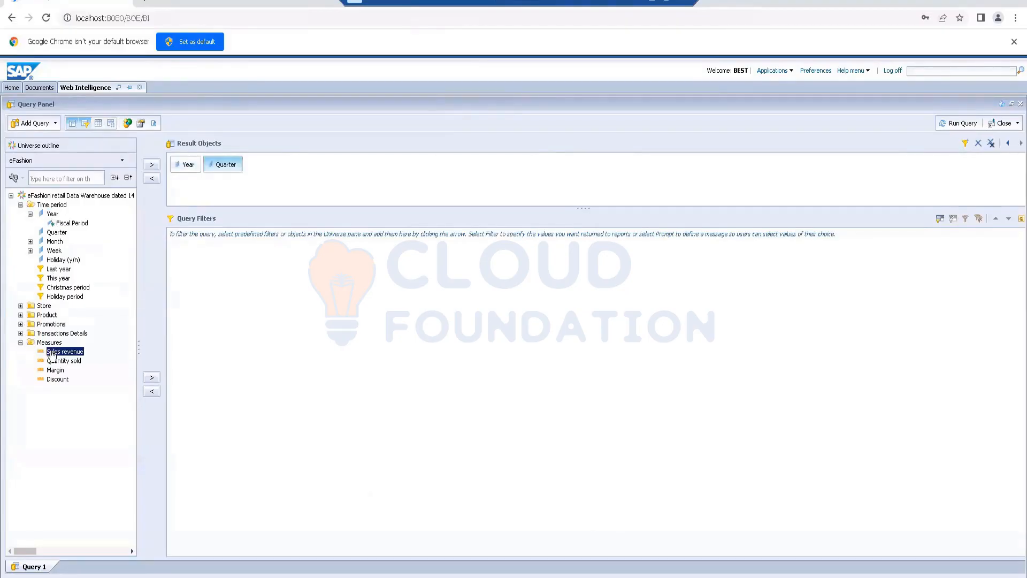
pyautogui.click(55, 362)
pyautogui.moveTo(55, 365); pyautogui.dragTo(677, 186)
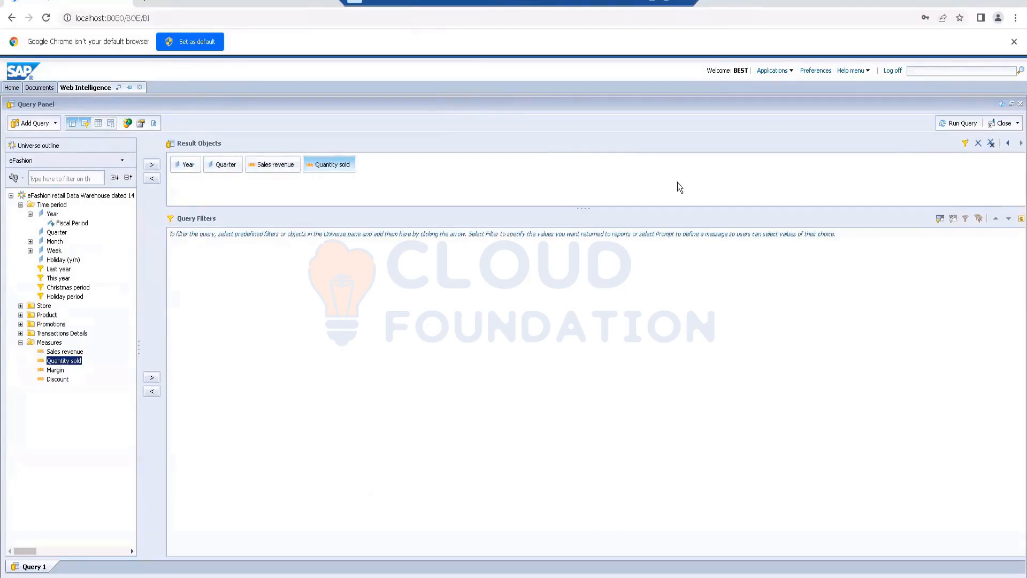
pyautogui.click(944, 124)
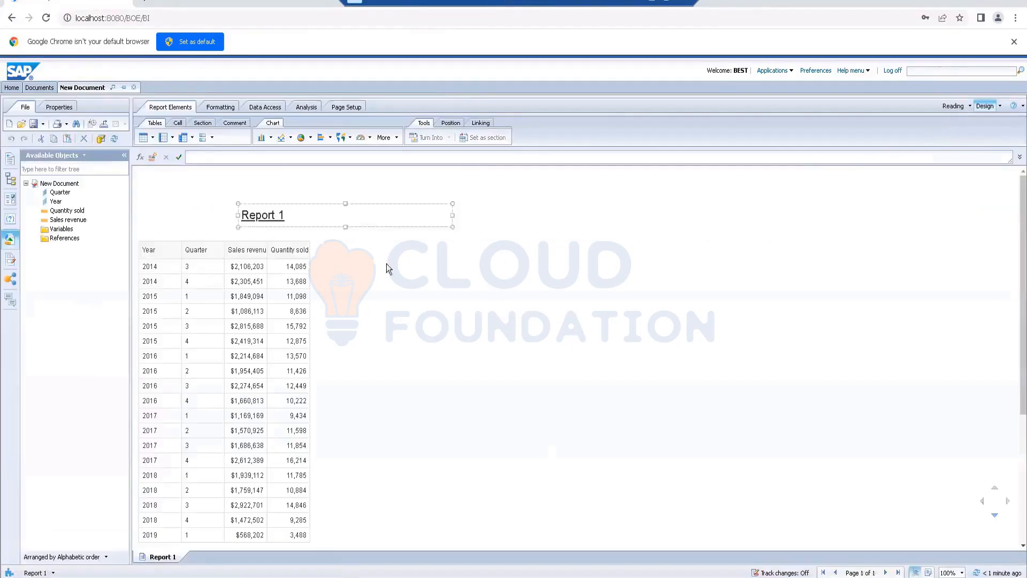
# Step: Turn the Report 1 data table into a column chart
pyautogui.rightClick(251, 238)
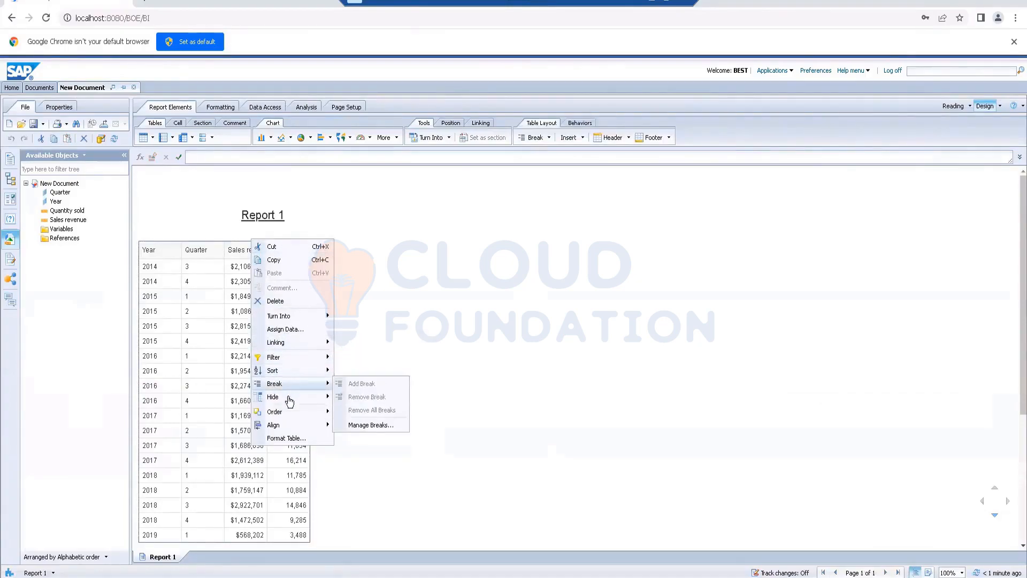
pyautogui.moveTo(279, 314)
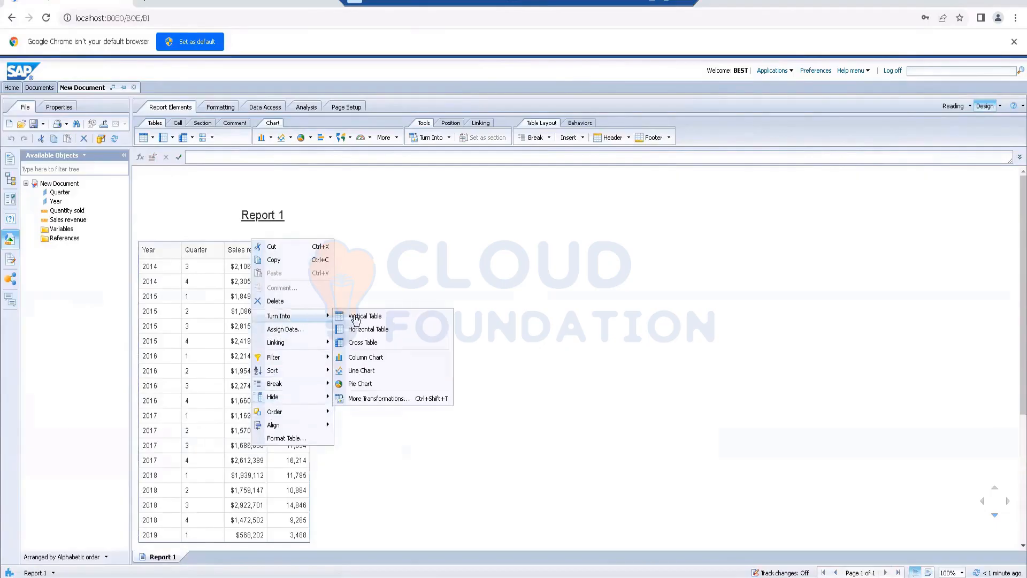
pyautogui.click(369, 363)
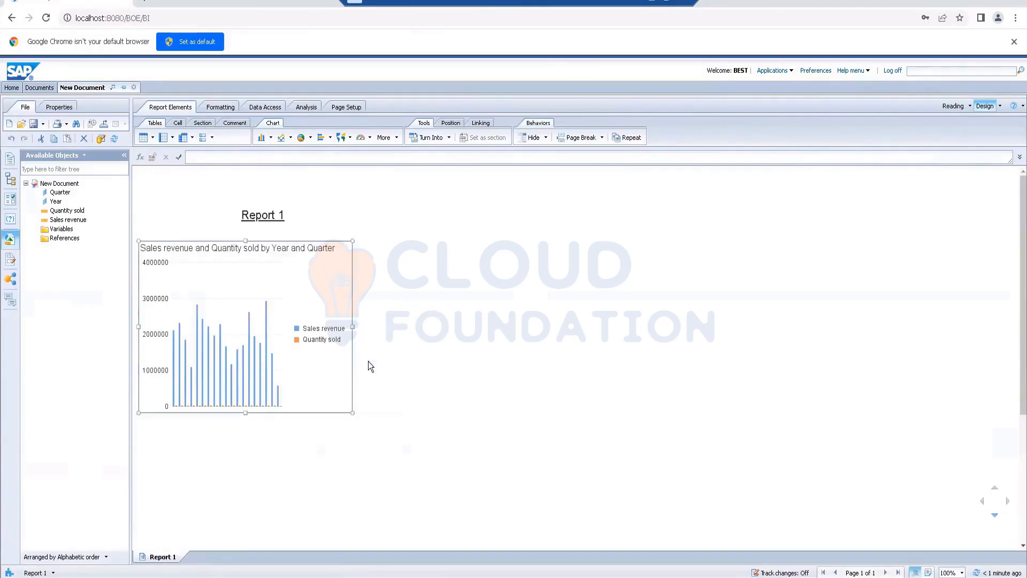
# Step: Reassign the column chart's data to Year as category, Quantity sold as value and Quarter as region color, removing Sales revenue
pyautogui.rightClick(305, 239)
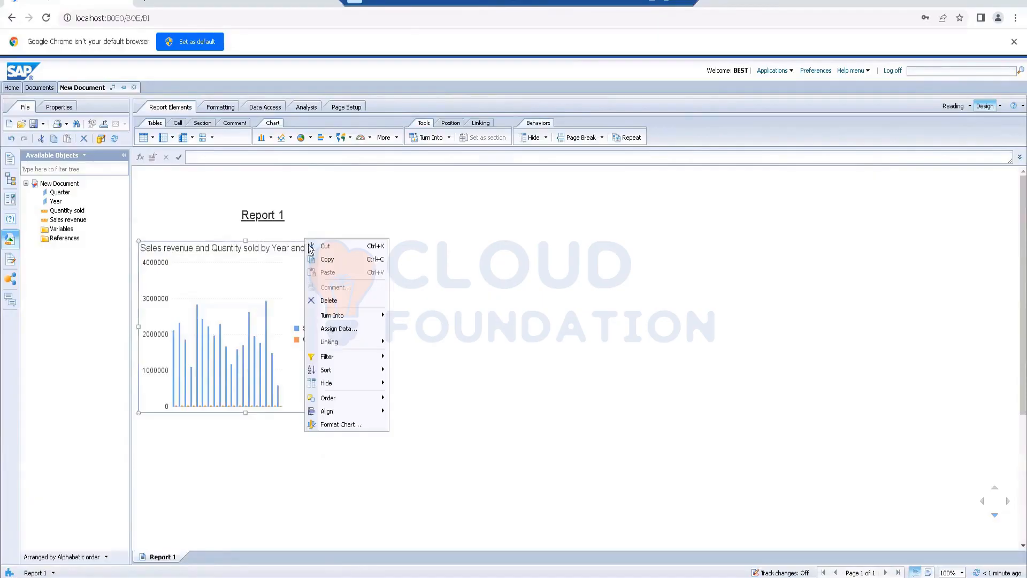
pyautogui.click(338, 328)
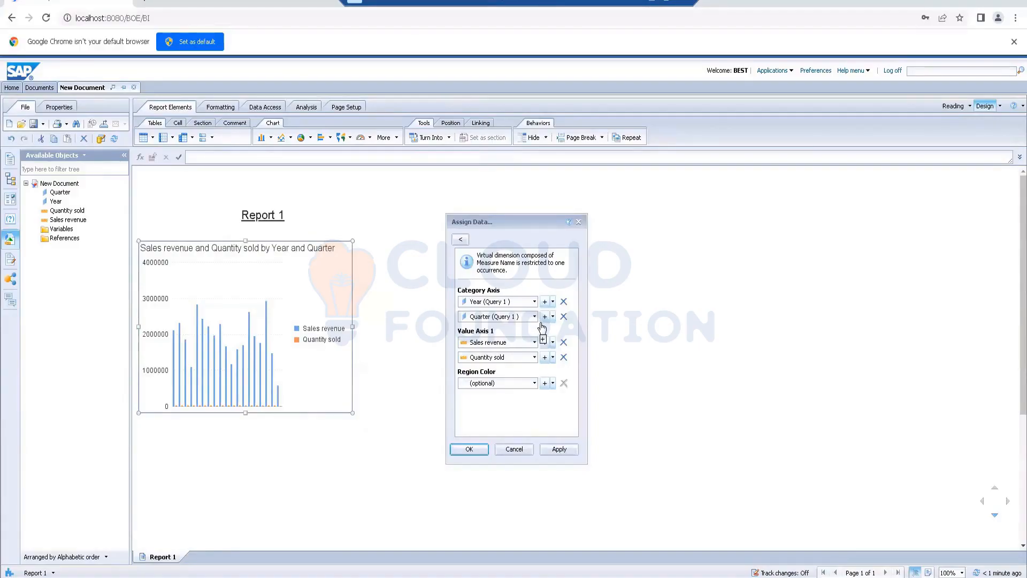
pyautogui.click(564, 342)
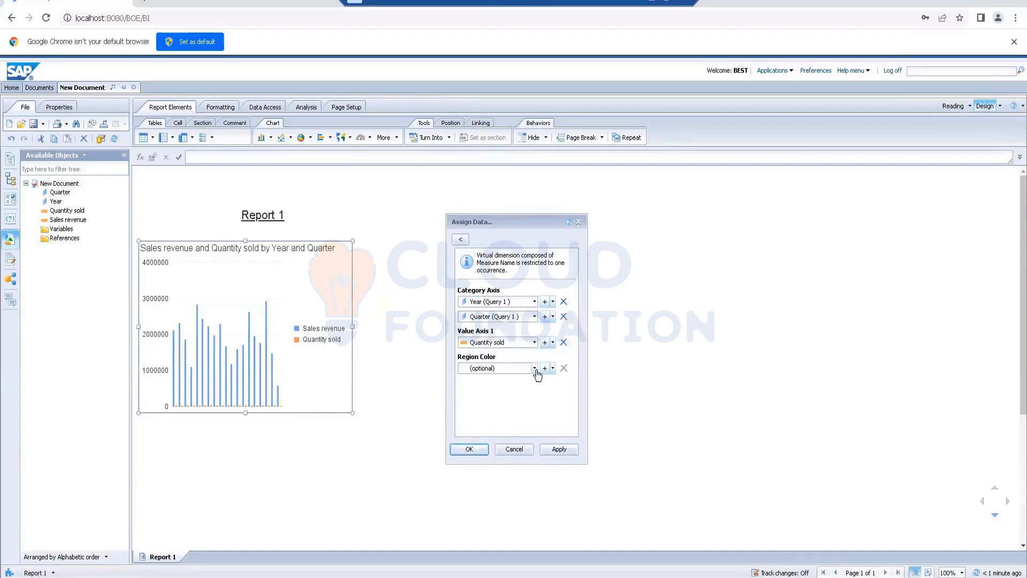
pyautogui.click(534, 369)
pyautogui.click(503, 392)
pyautogui.click(563, 316)
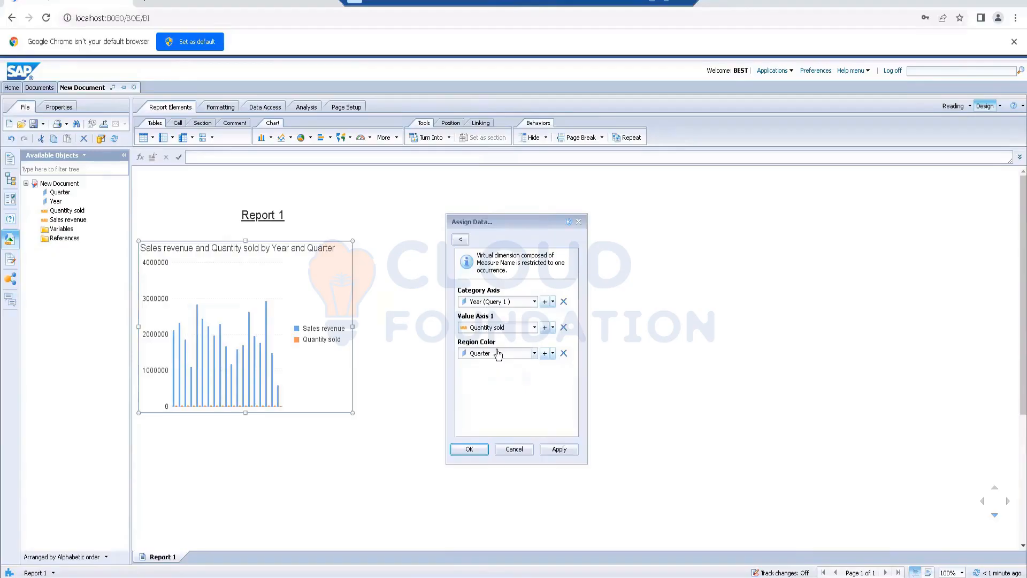
pyautogui.click(471, 448)
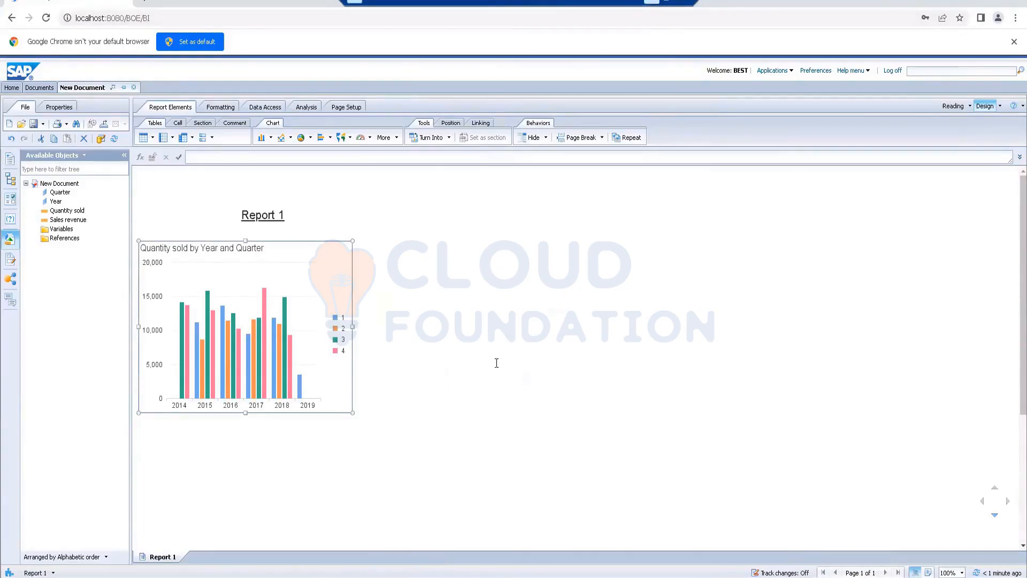
# Step: Consult the element linking instructions in Word and duplicate the Quantity sold column chart in the empty area beside the original
pyautogui.hotkey('alt', 'Tab')
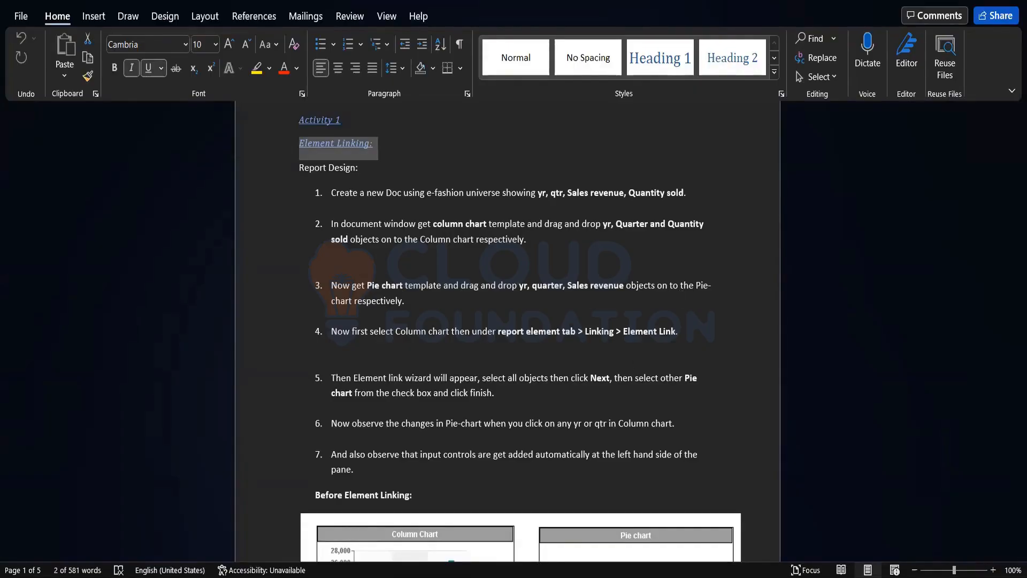
pyautogui.click(951, 1)
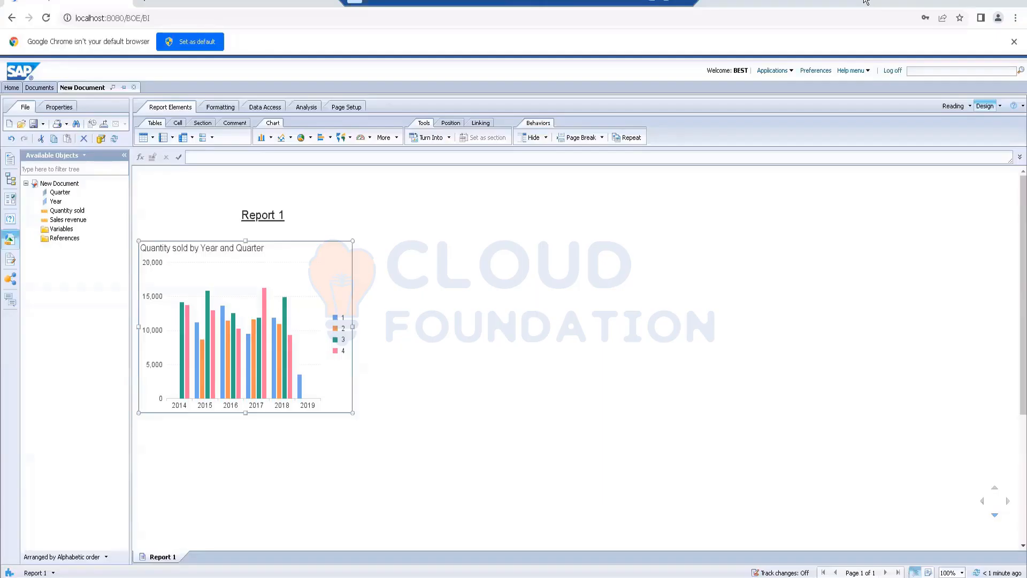
pyautogui.rightClick(275, 240)
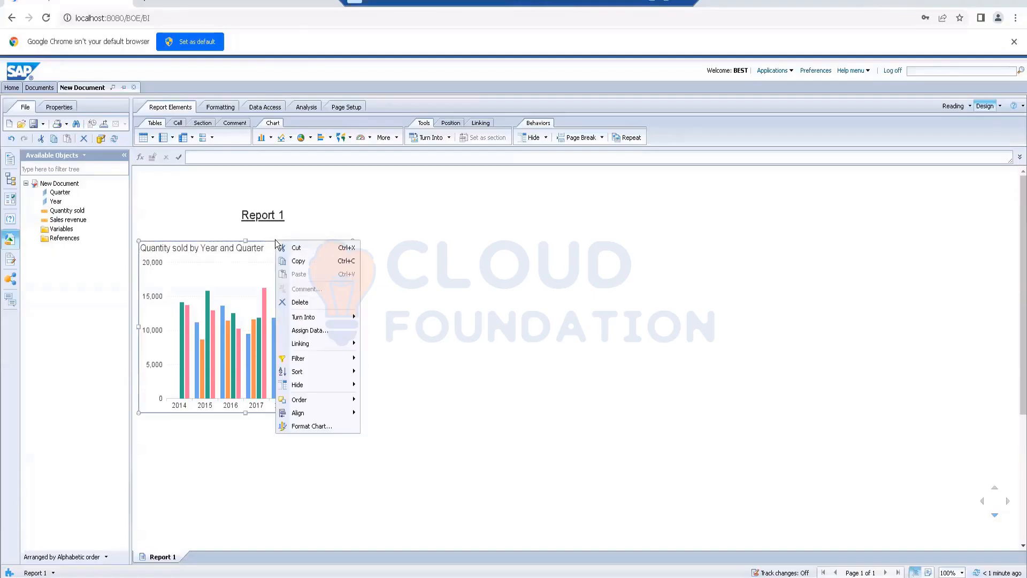
pyautogui.click(298, 262)
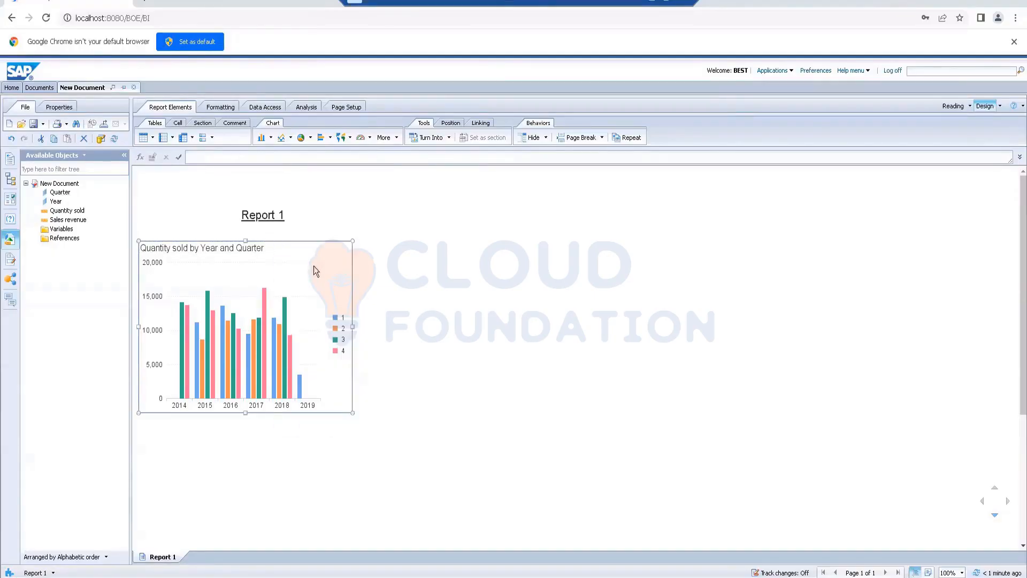
pyautogui.click(495, 264)
pyautogui.hotkey('ctrl', 'v')
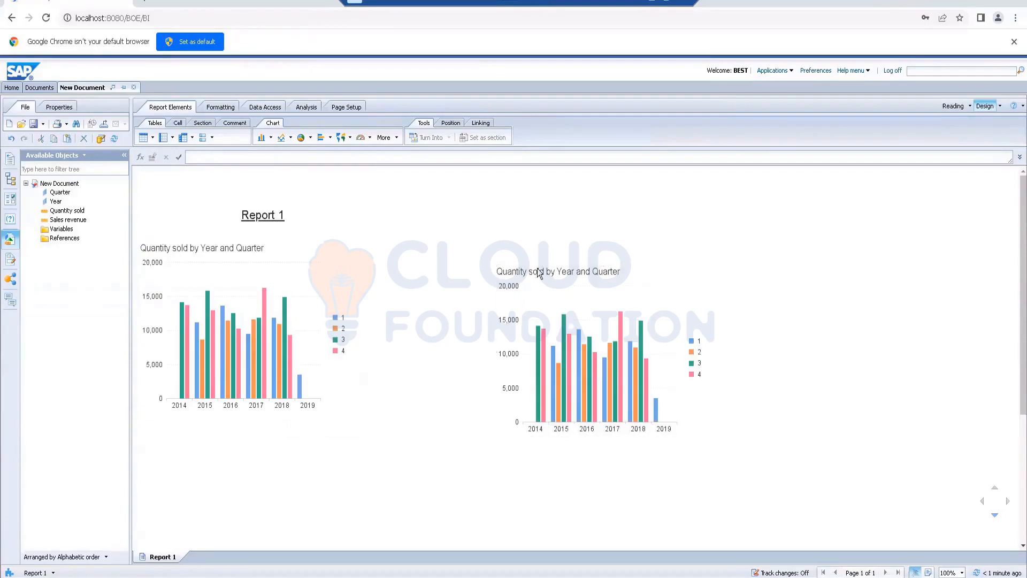
# Step: Turn the duplicated column chart into a pie chart
pyautogui.rightClick(538, 260)
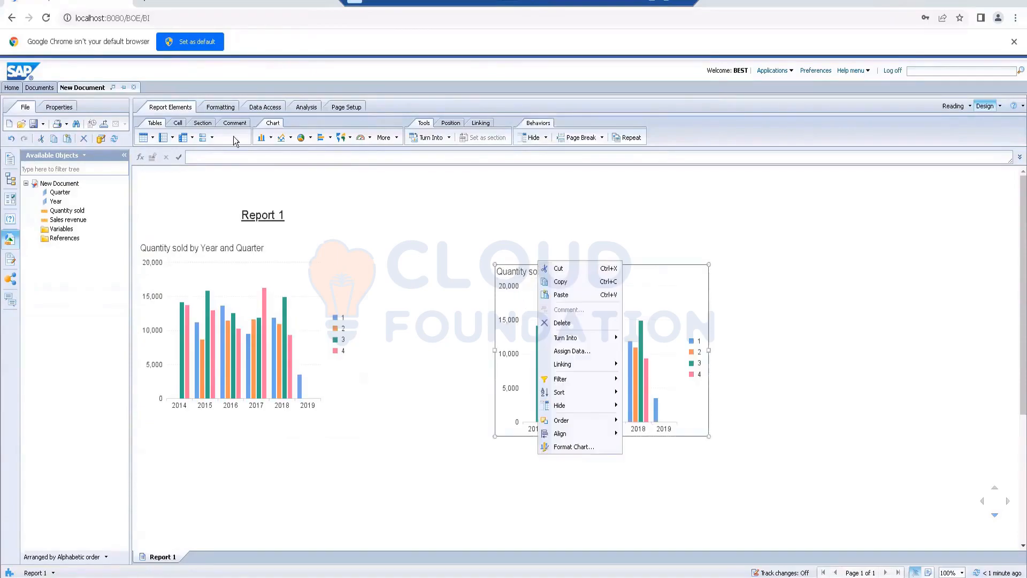
pyautogui.moveTo(581, 340)
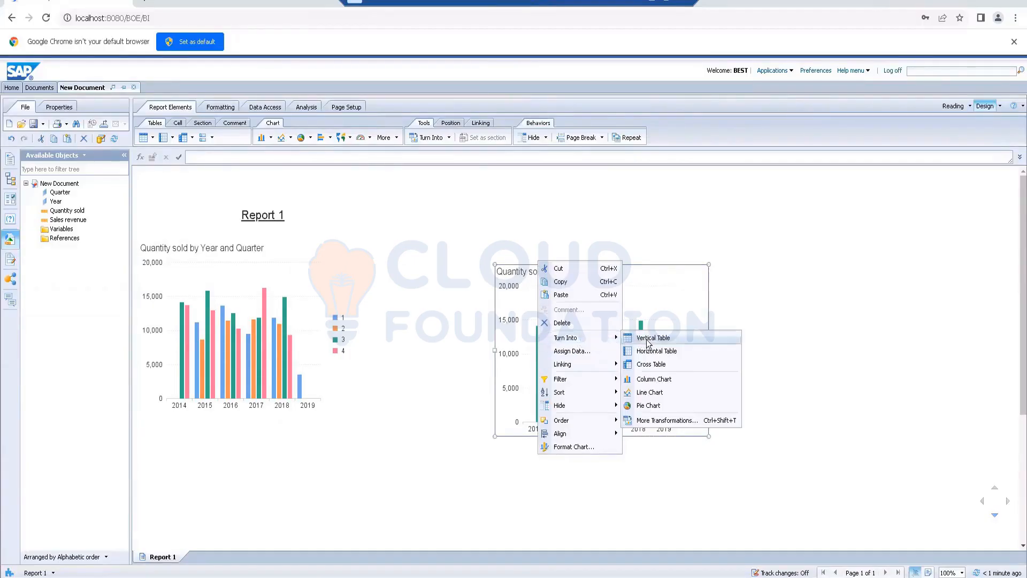
pyautogui.click(648, 406)
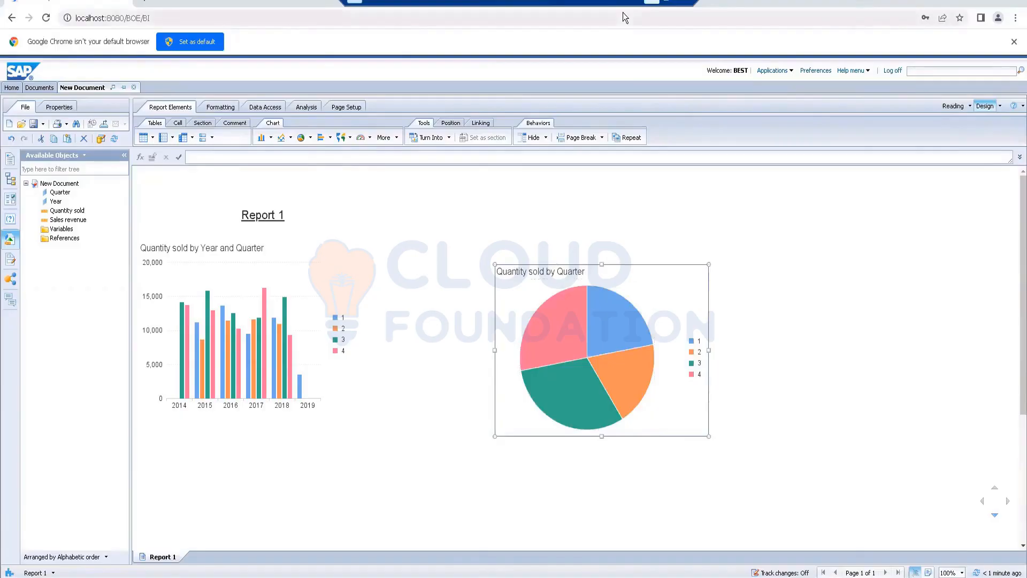
# Step: Assign Sales revenue as the pie chart's sector size and add Year after Quarter to its sector color
pyautogui.click(652, 2)
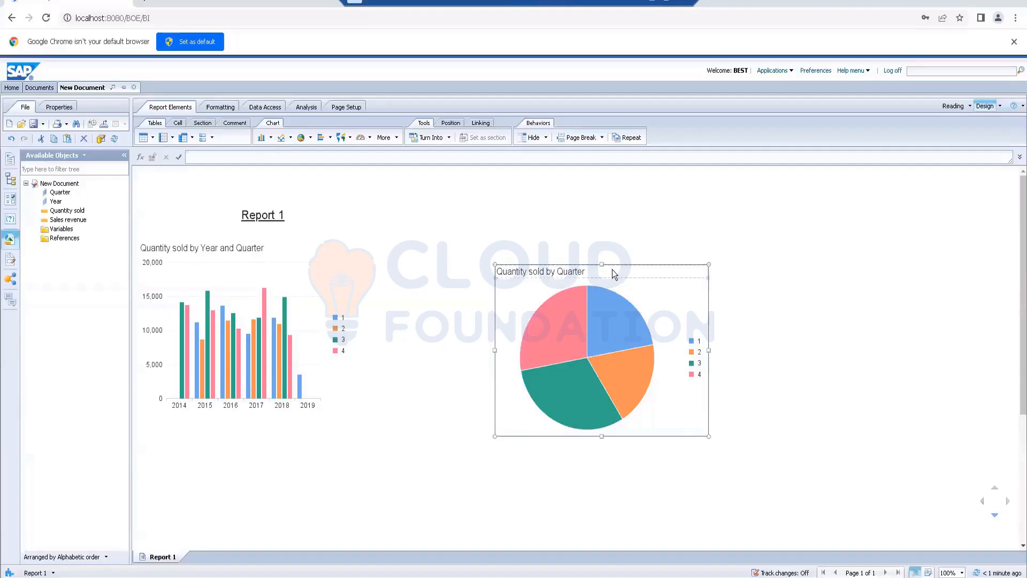
pyautogui.rightClick(614, 264)
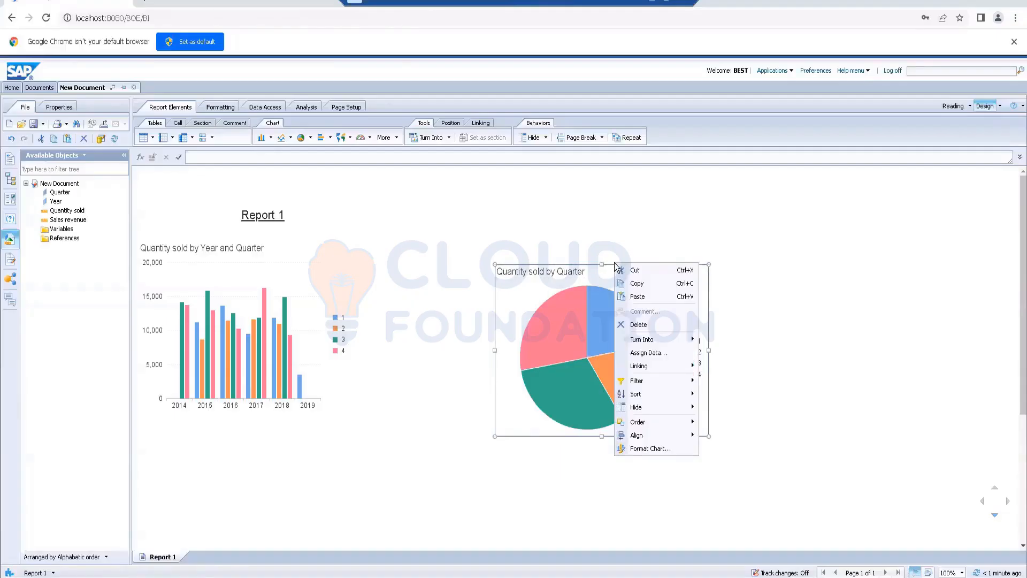
pyautogui.click(643, 354)
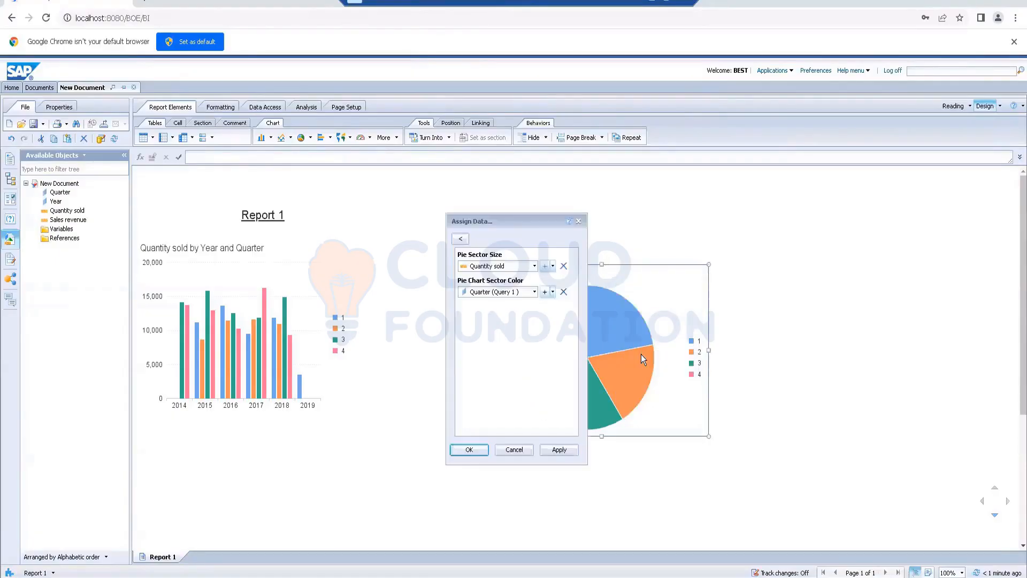
pyautogui.click(534, 266)
pyautogui.click(522, 300)
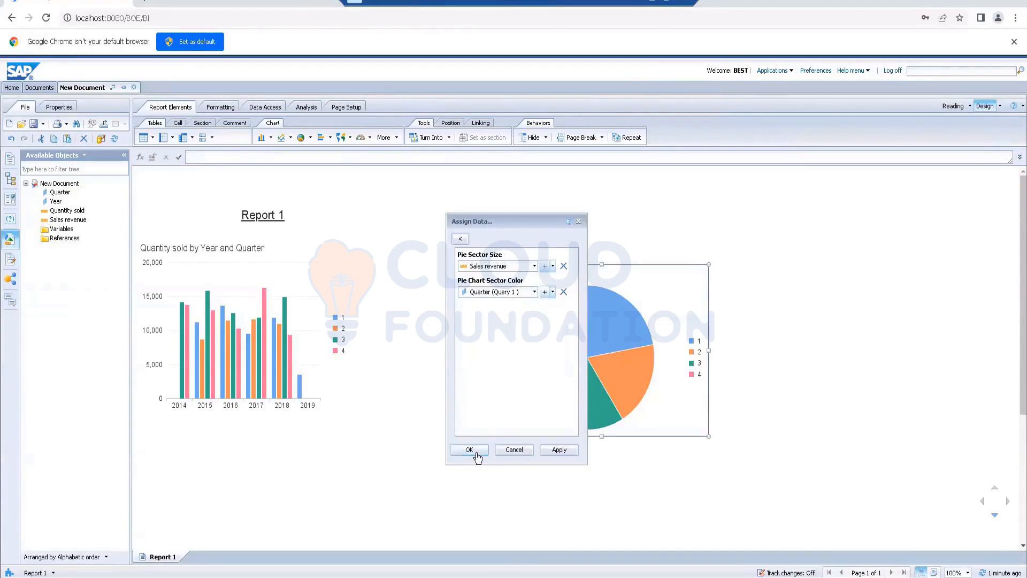
pyautogui.click(544, 291)
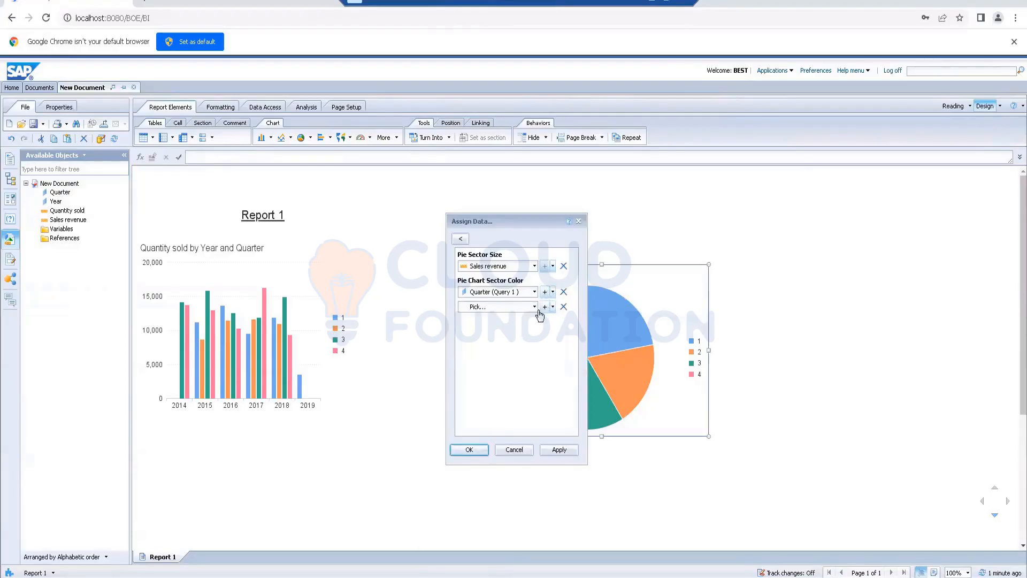
pyautogui.click(534, 306)
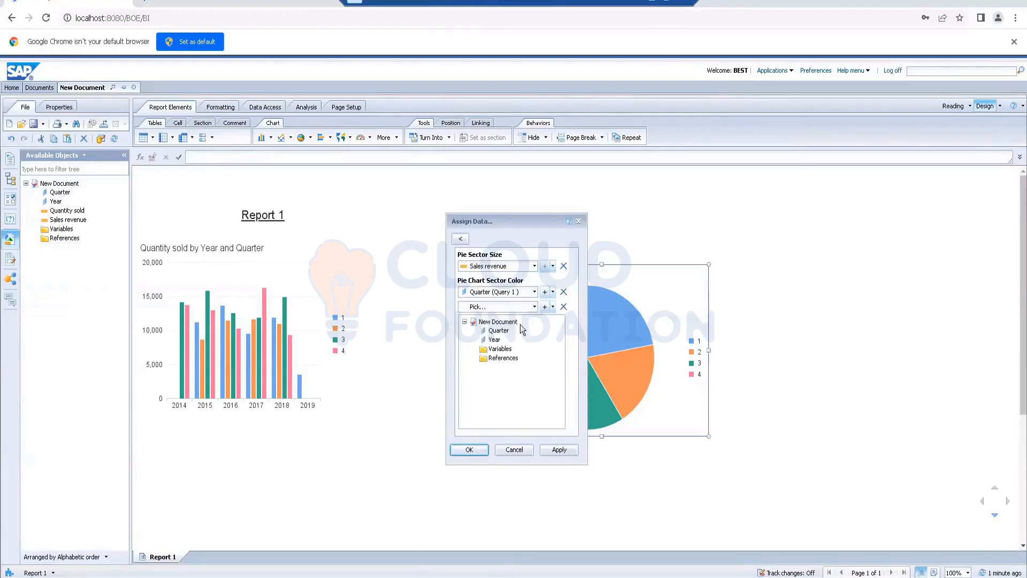
pyautogui.click(495, 341)
pyautogui.click(470, 450)
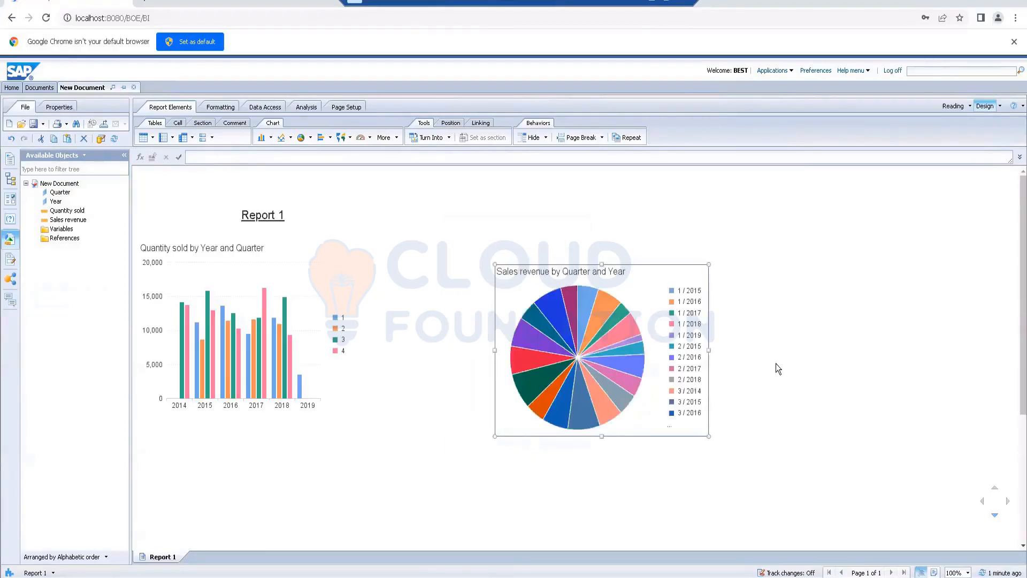
# Step: Reorder the pie chart's sector color data so Year comes first and Quarter second
pyautogui.rightClick(658, 262)
pyautogui.moveTo(693, 384)
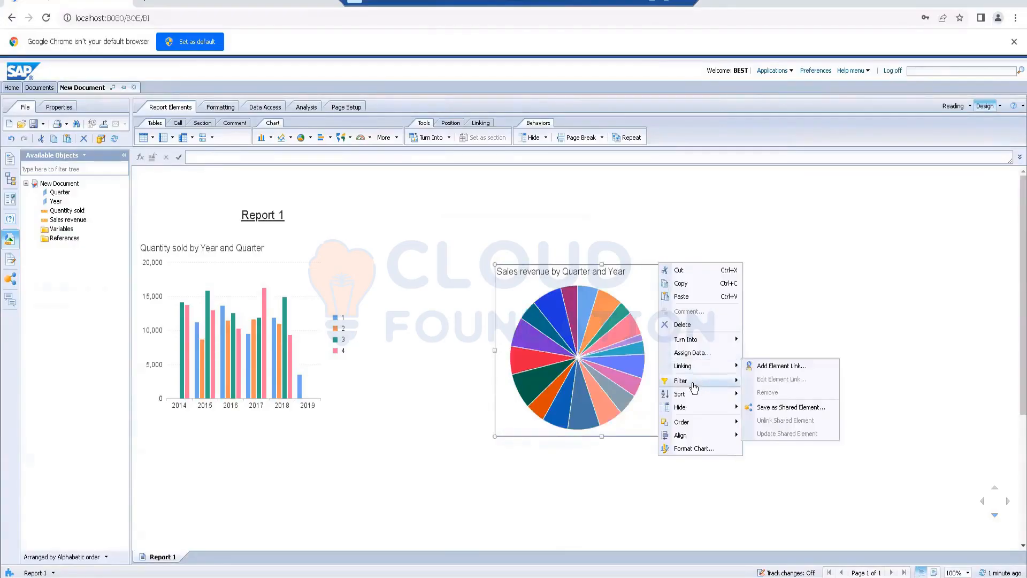
pyautogui.click(697, 351)
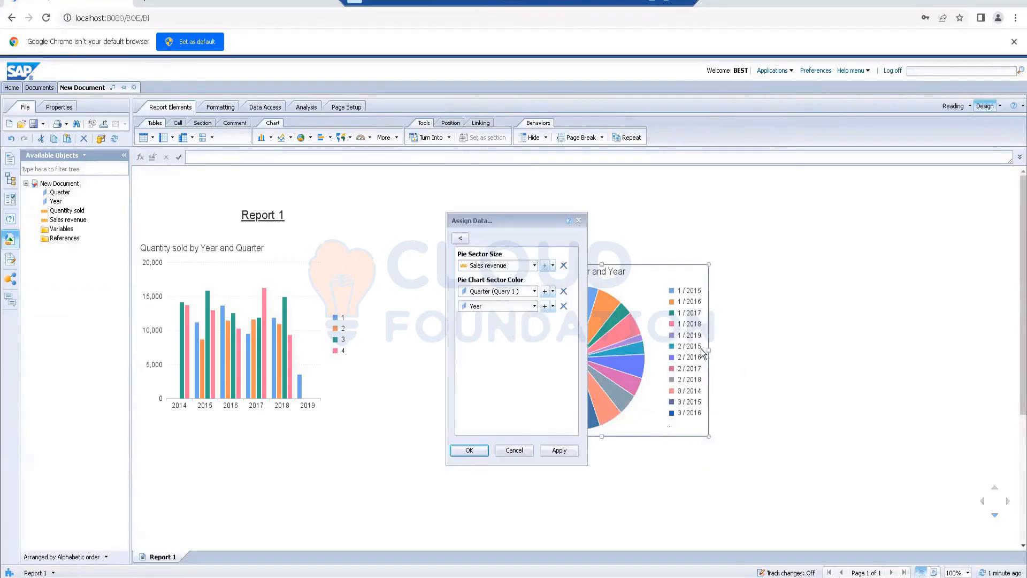
pyautogui.click(564, 293)
pyautogui.click(535, 306)
pyautogui.click(501, 337)
pyautogui.click(470, 450)
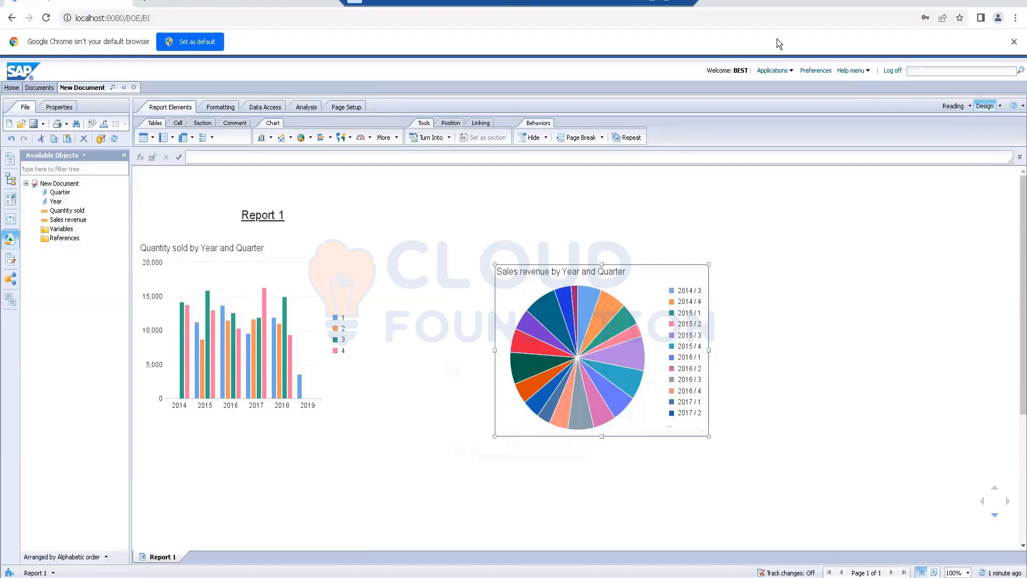
# Step: Switch to Word and read the element linking steps down to the example charts before linking
pyautogui.hotkey('alt', 'Tab')
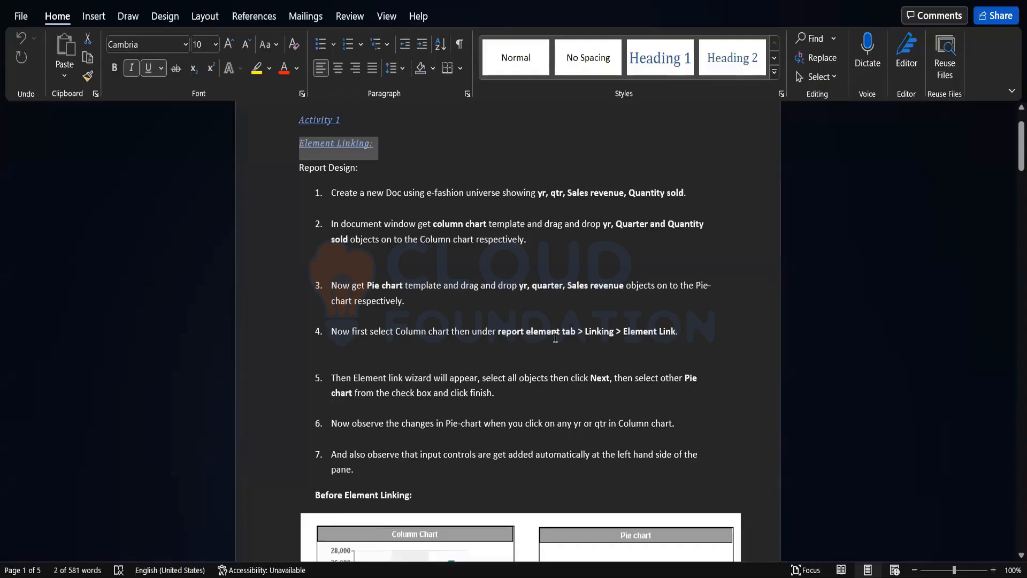
pyautogui.scroll(-1, 555, 337)
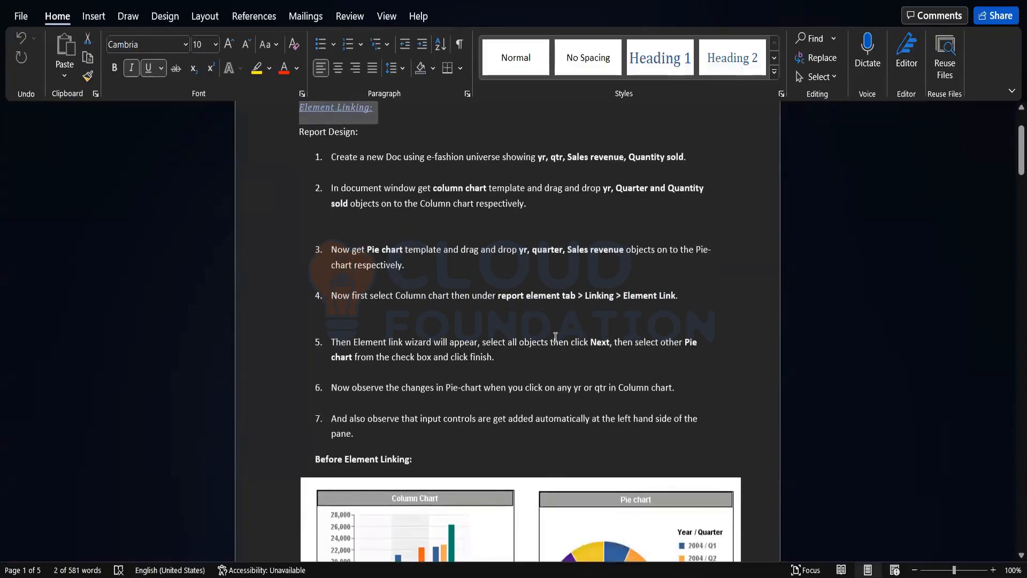
pyautogui.scroll(-4, 555, 337)
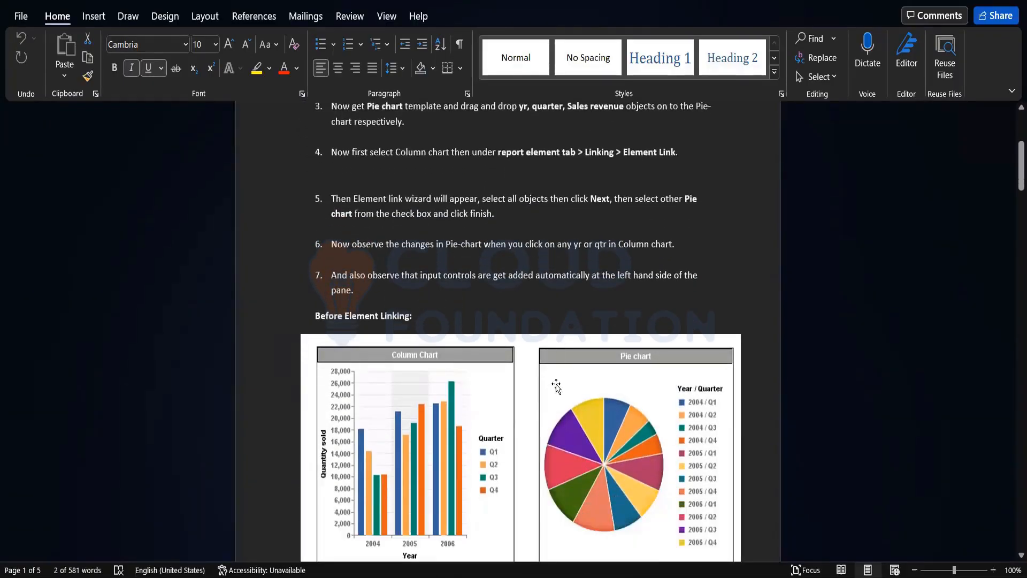
pyautogui.scroll(-2, 559, 411)
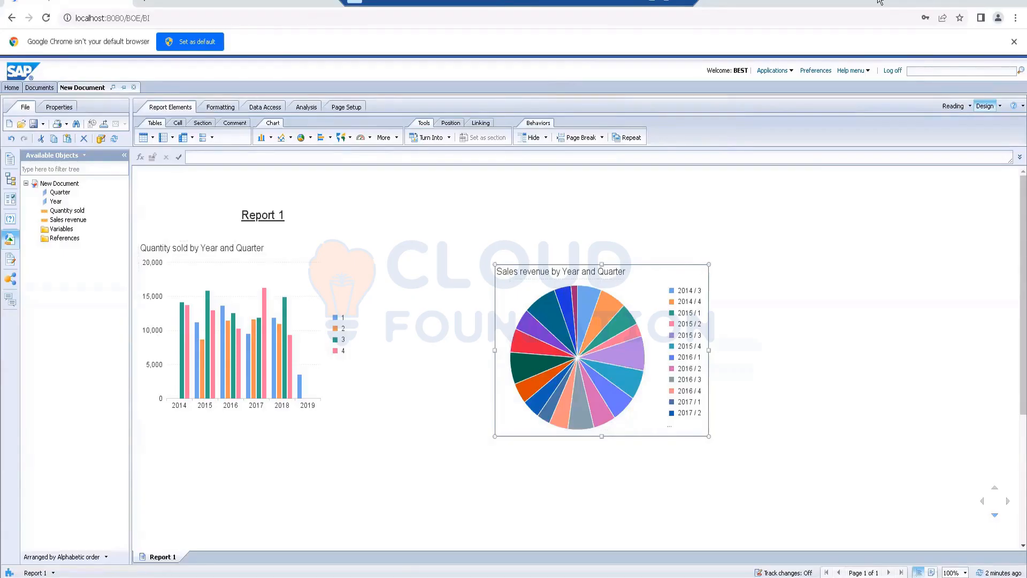
pyautogui.click(181, 411)
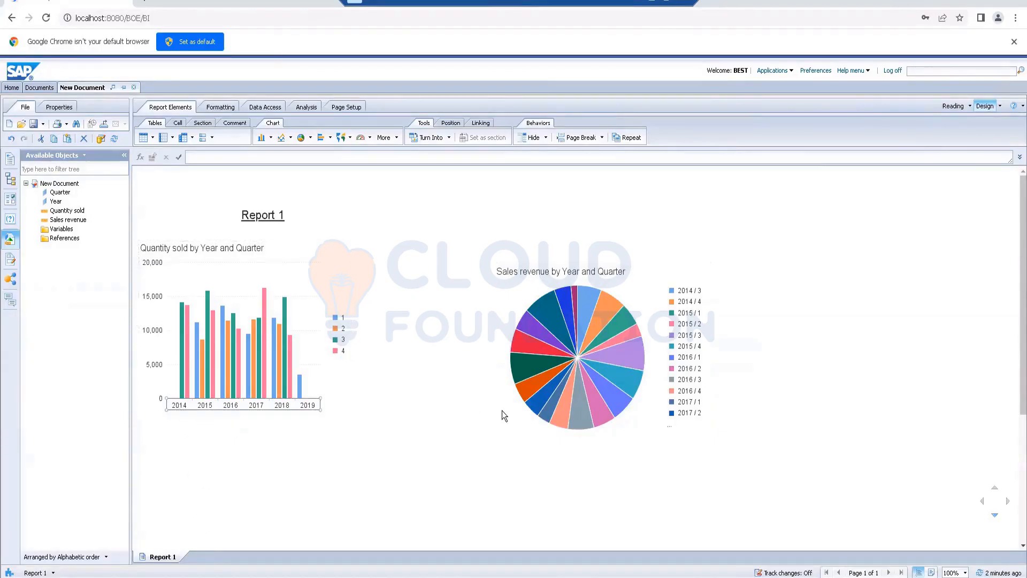
pyautogui.rightClick(258, 241)
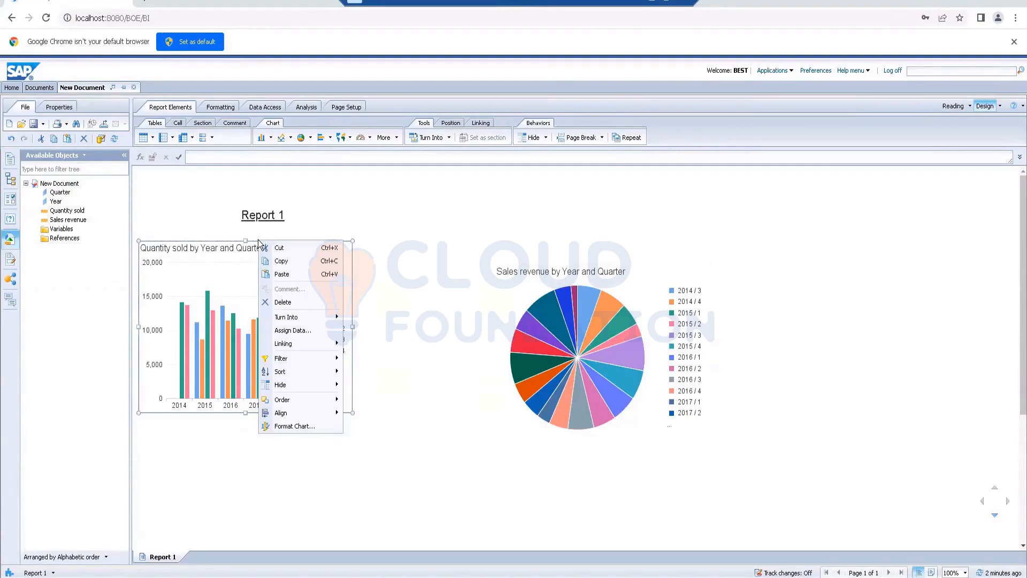
pyautogui.moveTo(293, 363)
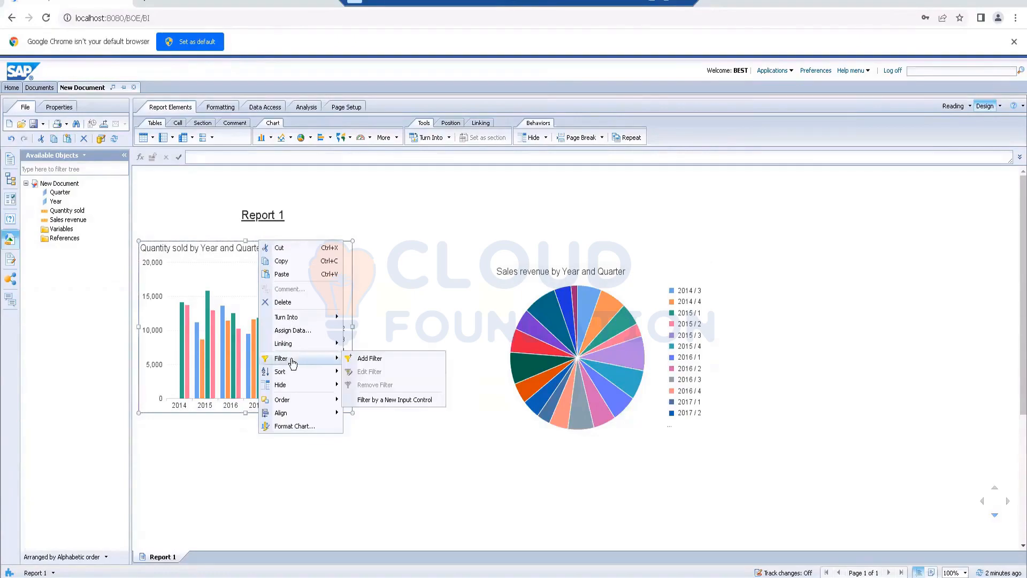
pyautogui.click(391, 401)
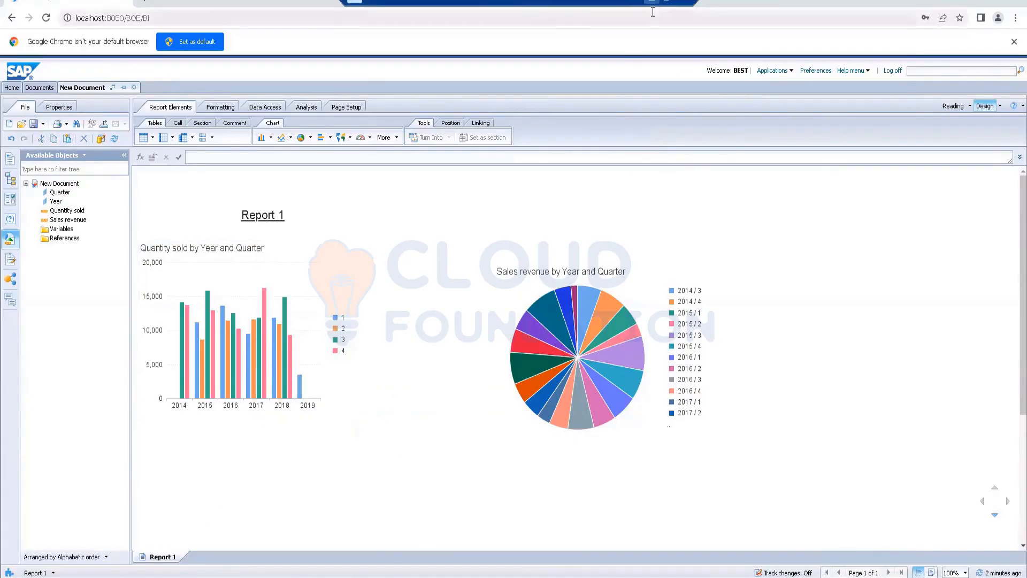
# Step: Return to Word and review where the instructions say to create an element link for the column chart
pyautogui.hotkey('alt', 'Tab')
pyautogui.scroll(5, 534, 216)
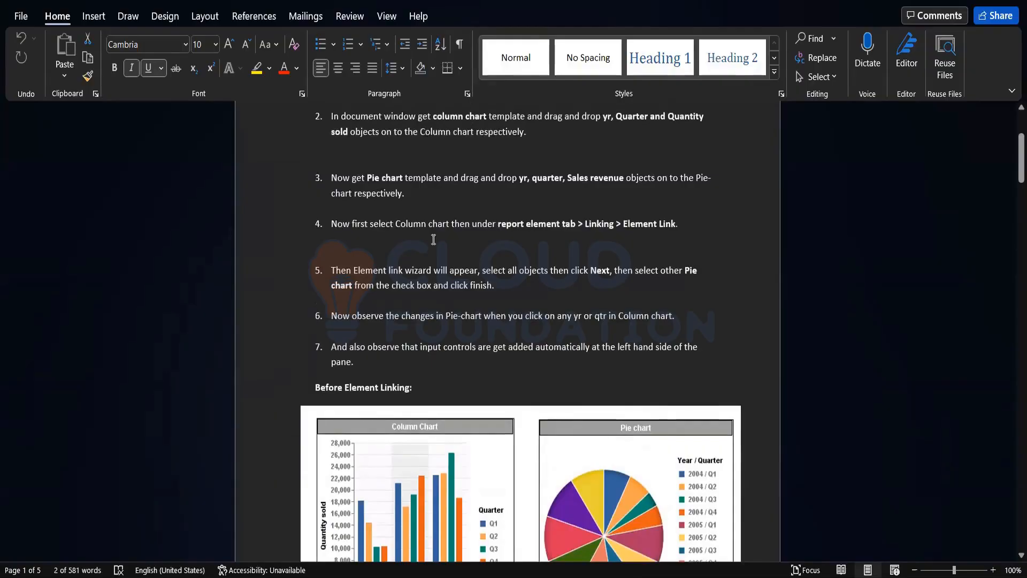
pyautogui.scroll(1, 433, 239)
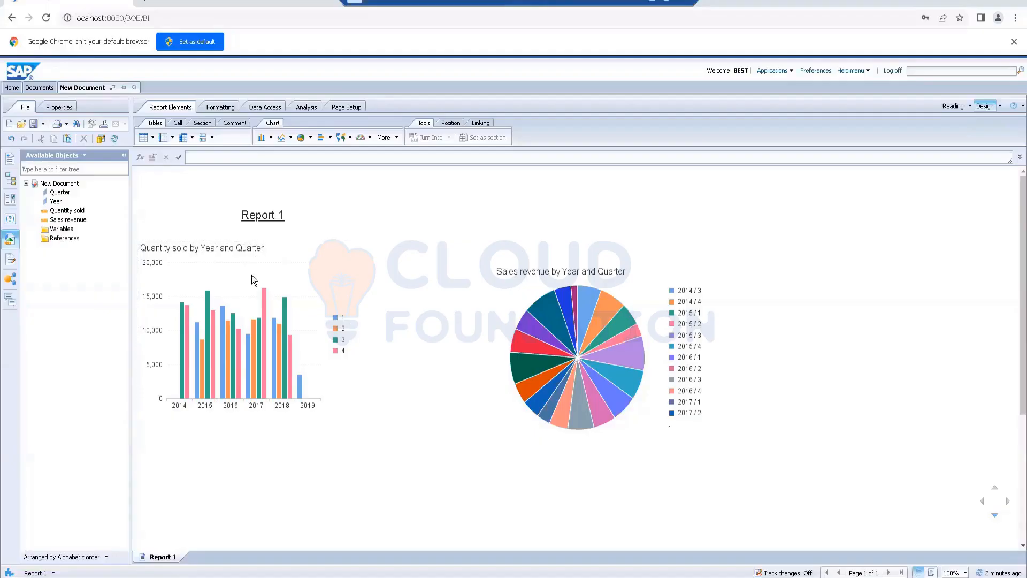
# Step: Recheck the Word instructions and start adding an element link from the Quantity sold column chart
pyautogui.click(252, 274)
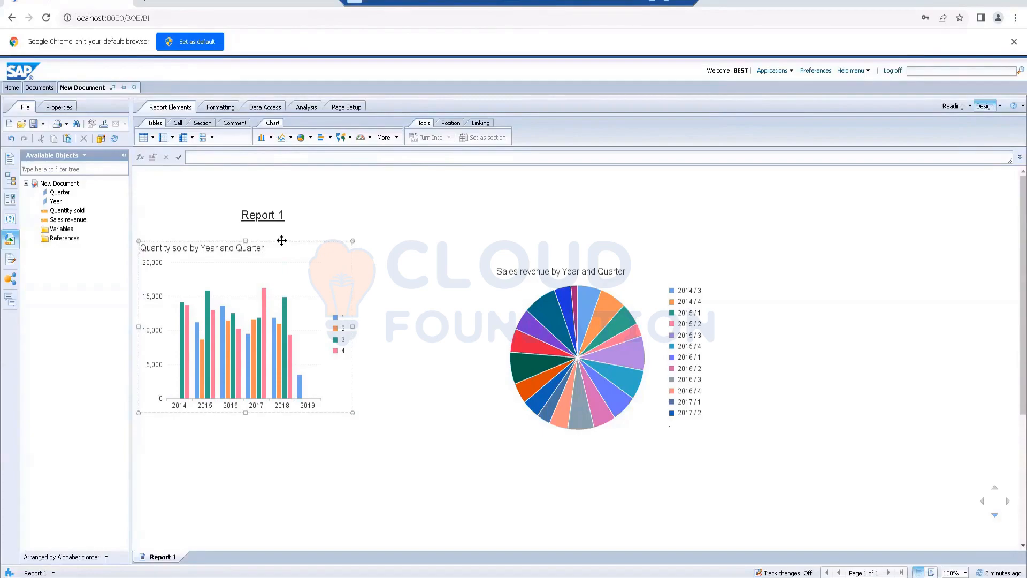
pyautogui.click(281, 241)
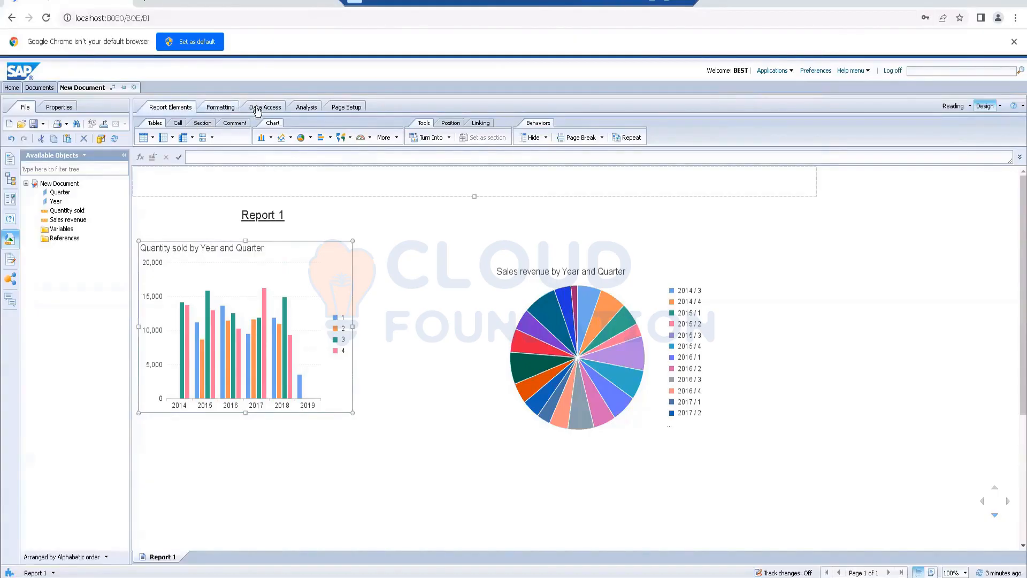
pyautogui.click(306, 107)
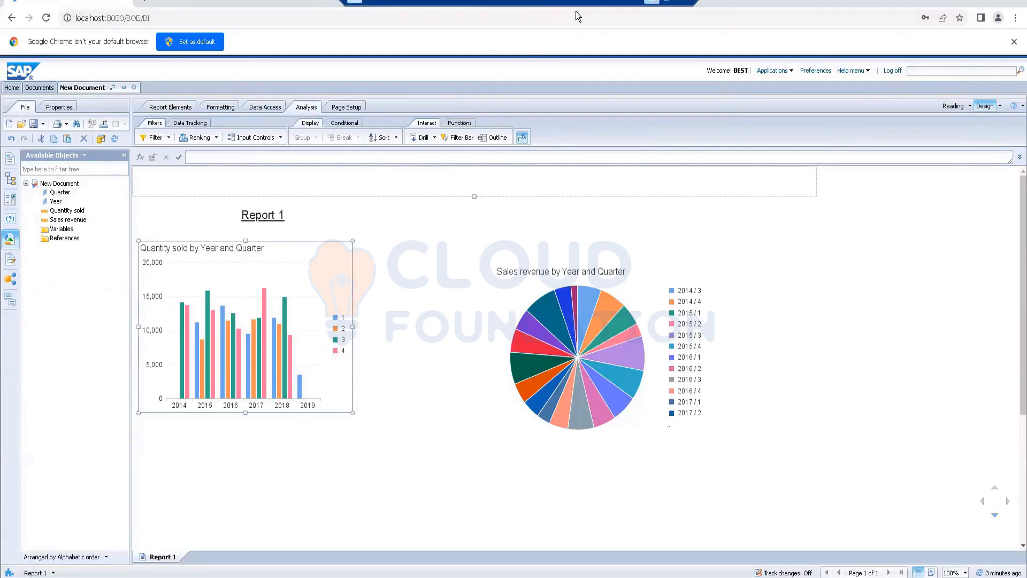
pyautogui.click(652, 2)
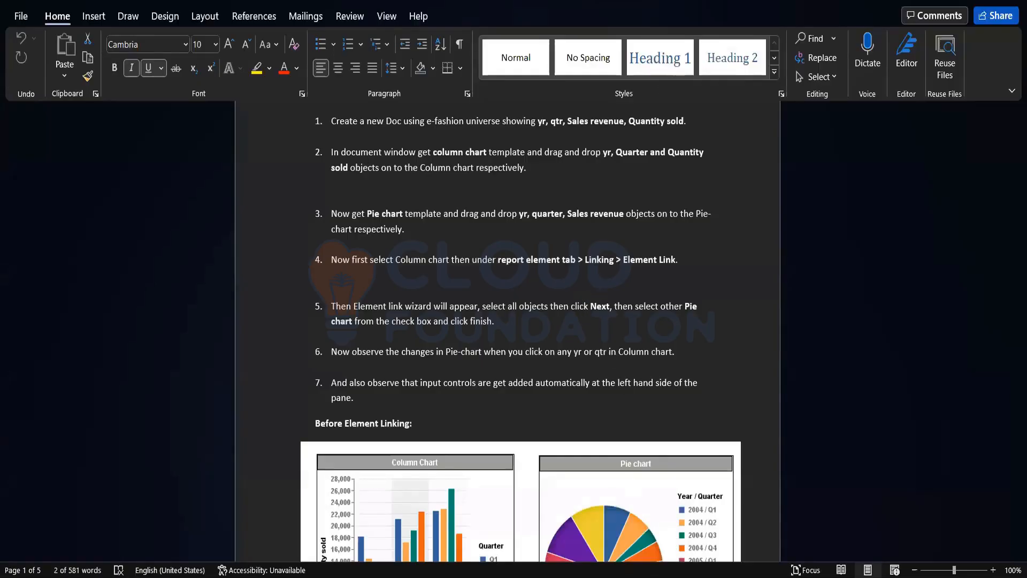
pyautogui.hotkey('alt', 'Tab')
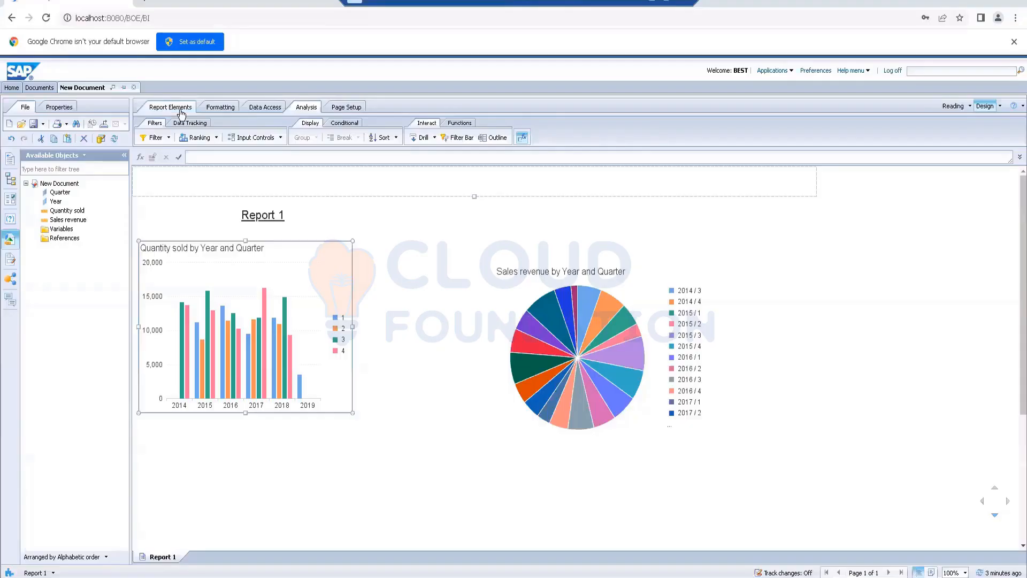
pyautogui.click(182, 110)
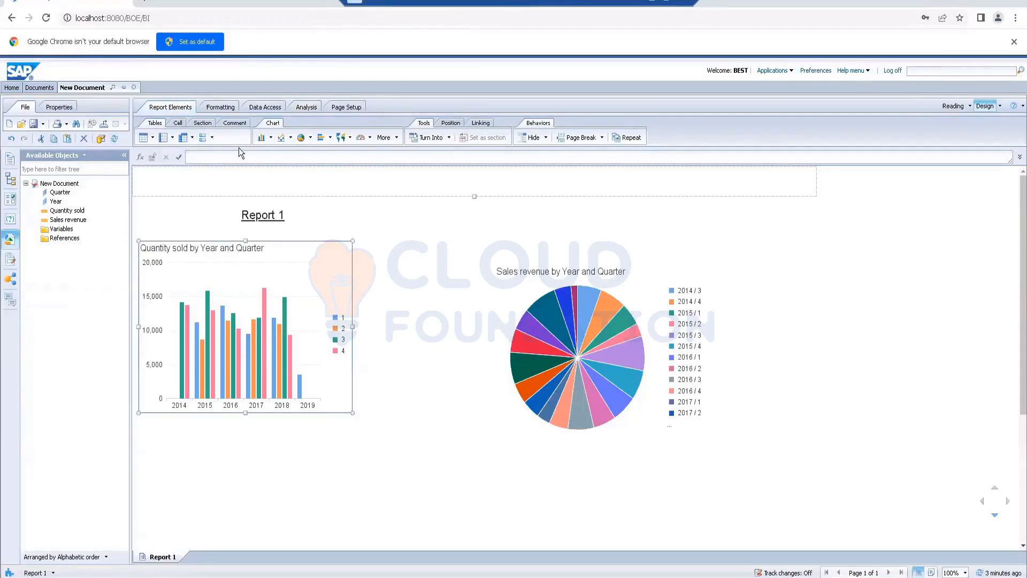
pyautogui.click(481, 123)
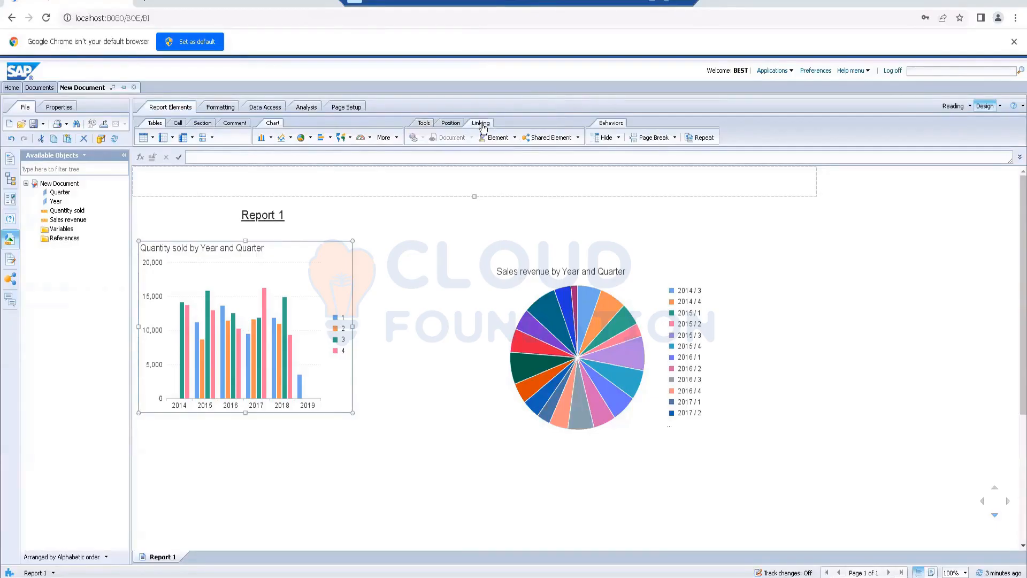
pyautogui.click(513, 142)
pyautogui.click(512, 151)
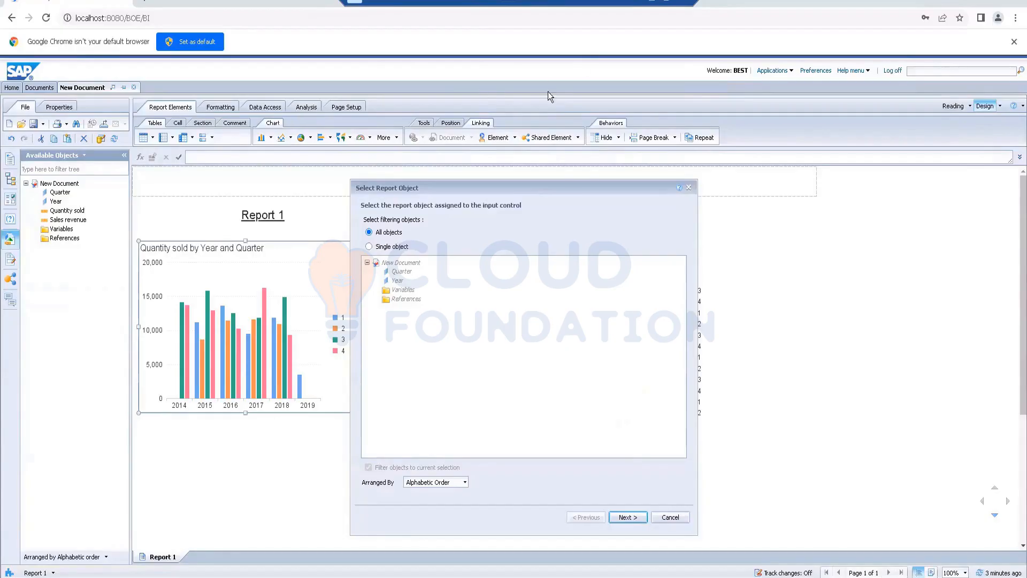
# Step: Choose Year as the single filtering object and accept the default input control properties
pyautogui.click(391, 252)
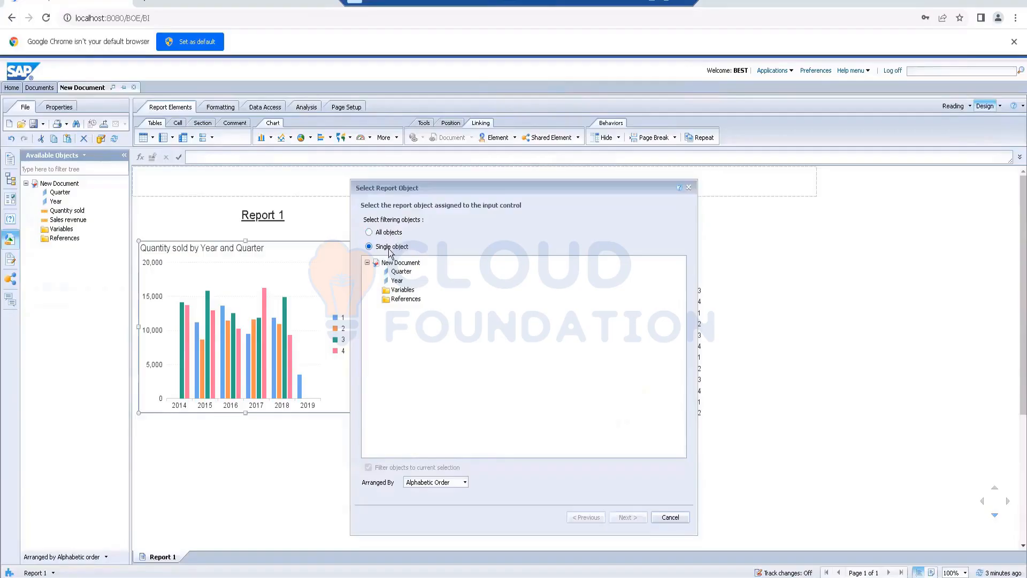
pyautogui.click(397, 280)
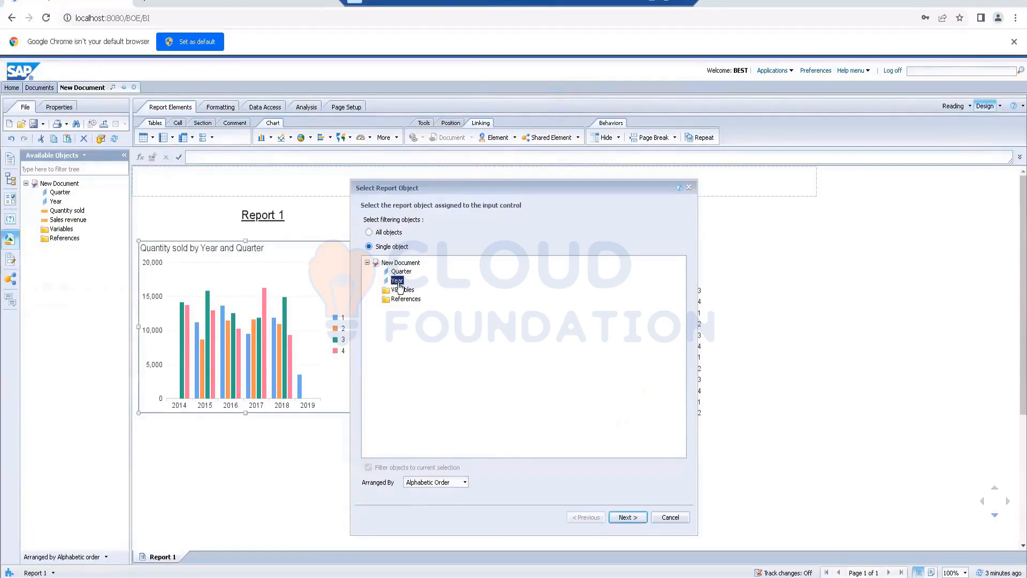
pyautogui.click(637, 519)
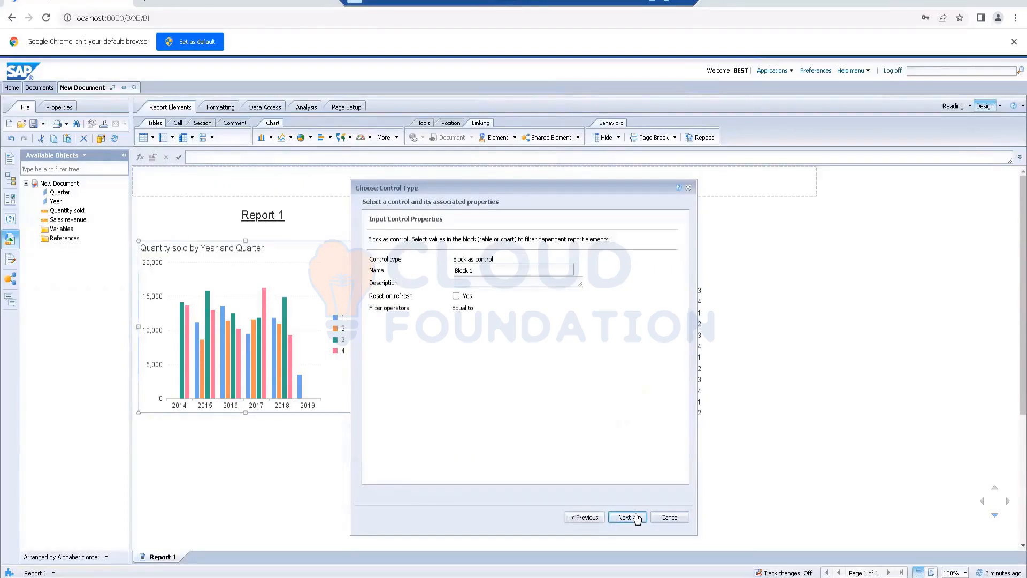
pyautogui.click(627, 517)
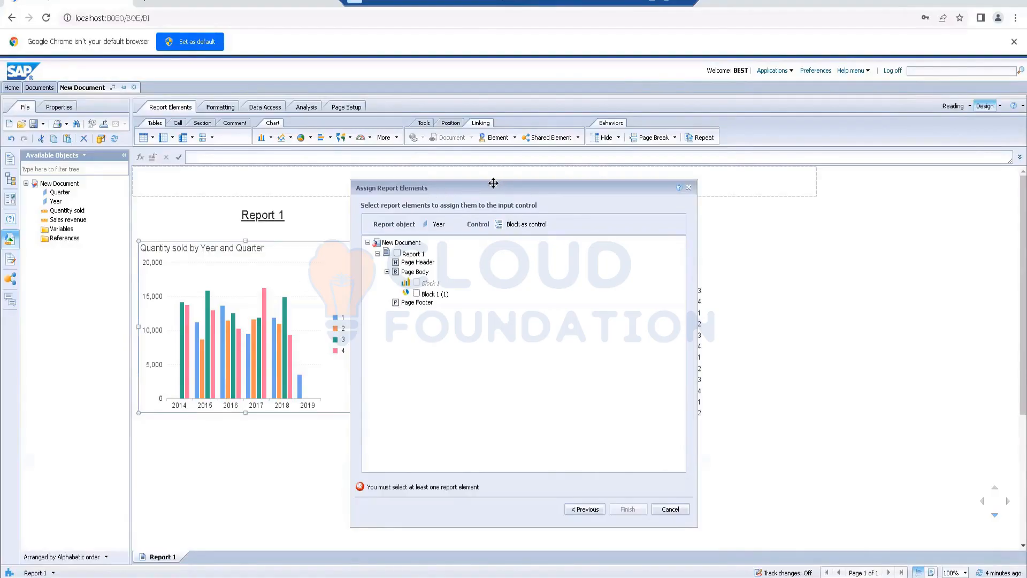
# Step: Assign the pie chart, Block 1 (1), as the dependent report element and finish the element link
pyautogui.moveTo(493, 183); pyautogui.dragTo(307, 177)
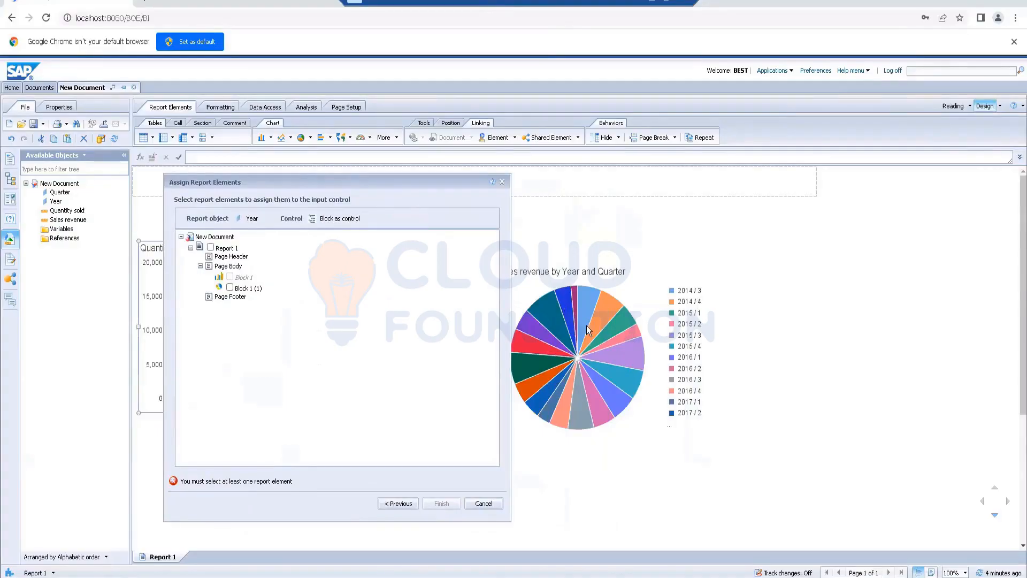
pyautogui.click(229, 289)
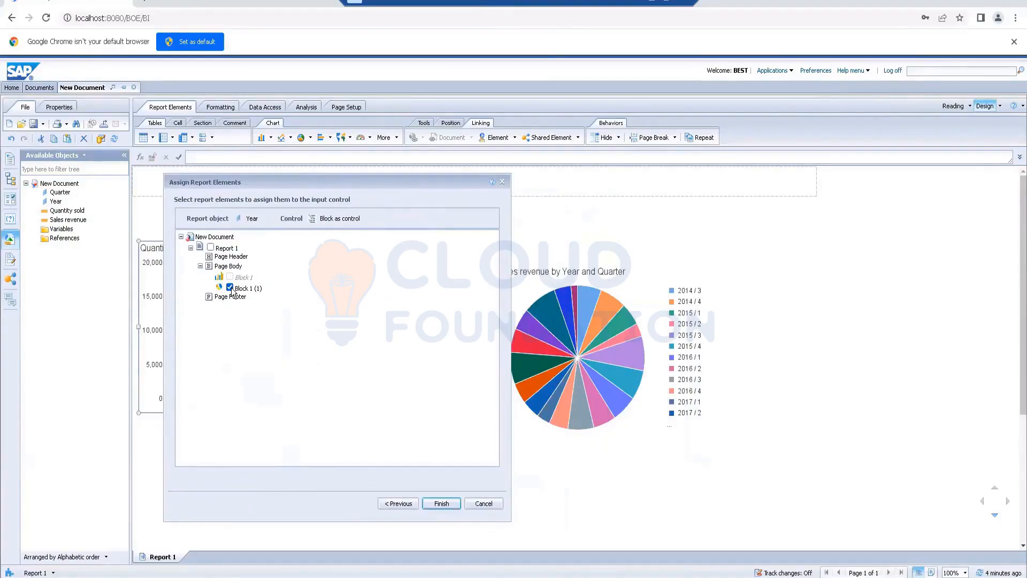
pyautogui.click(451, 504)
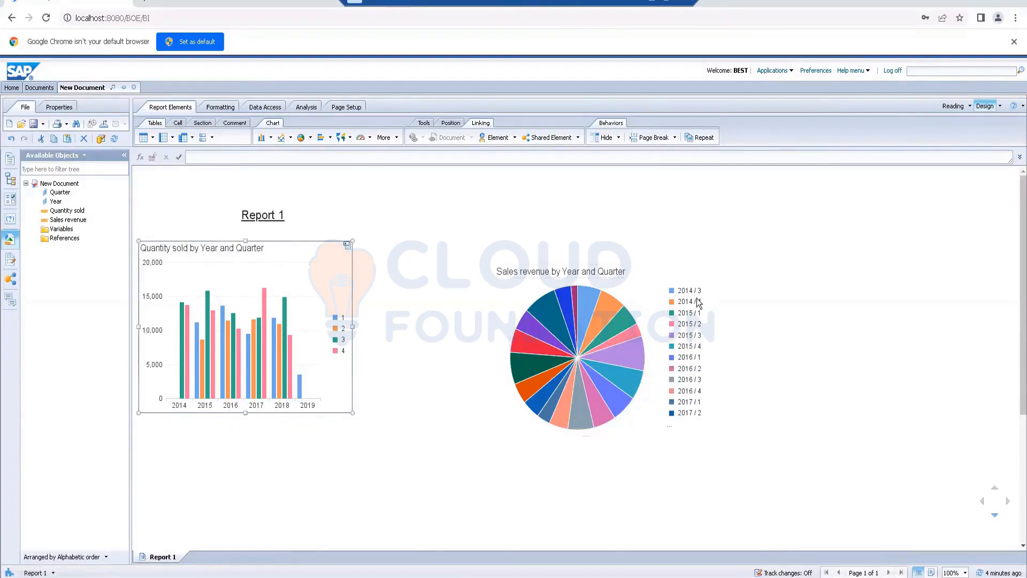
# Step: Test the link by filtering the pie chart to 2016 and then 2015 from the column chart's year axis
pyautogui.click(230, 407)
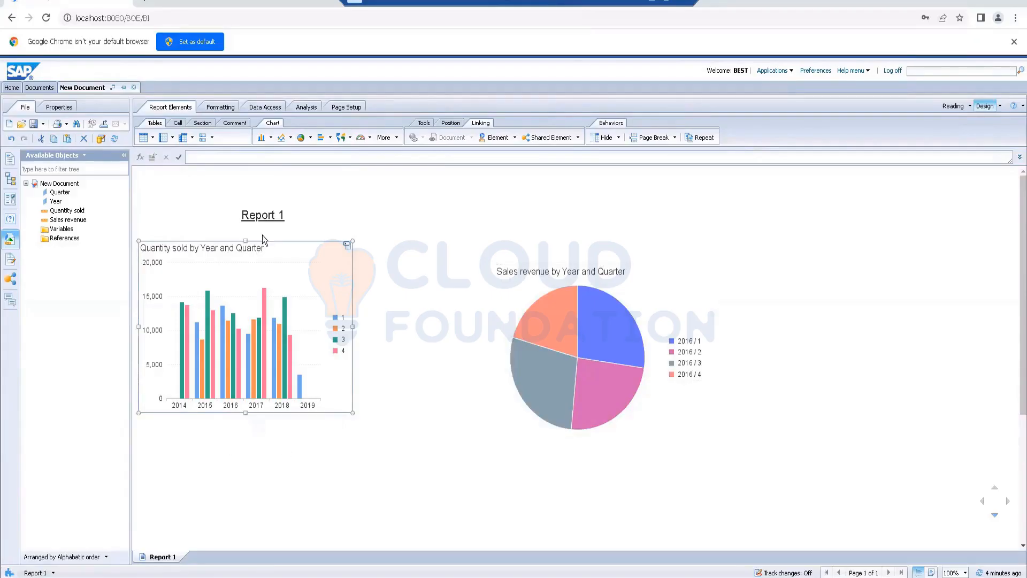
pyautogui.click(639, 303)
pyautogui.click(205, 405)
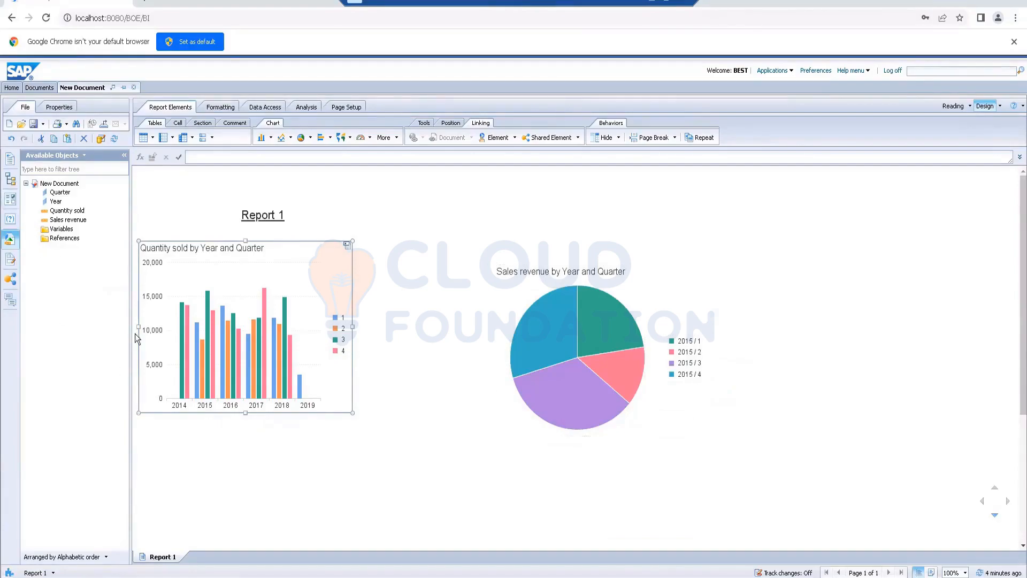
# Step: Show the report's input controls and clear the Block 1 filter
pyautogui.click(11, 204)
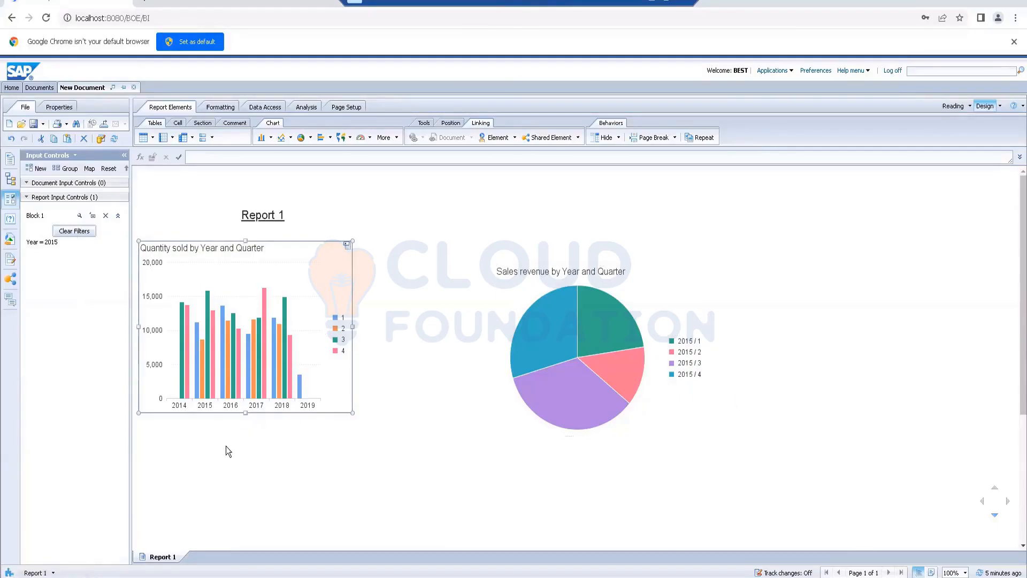
pyautogui.click(84, 238)
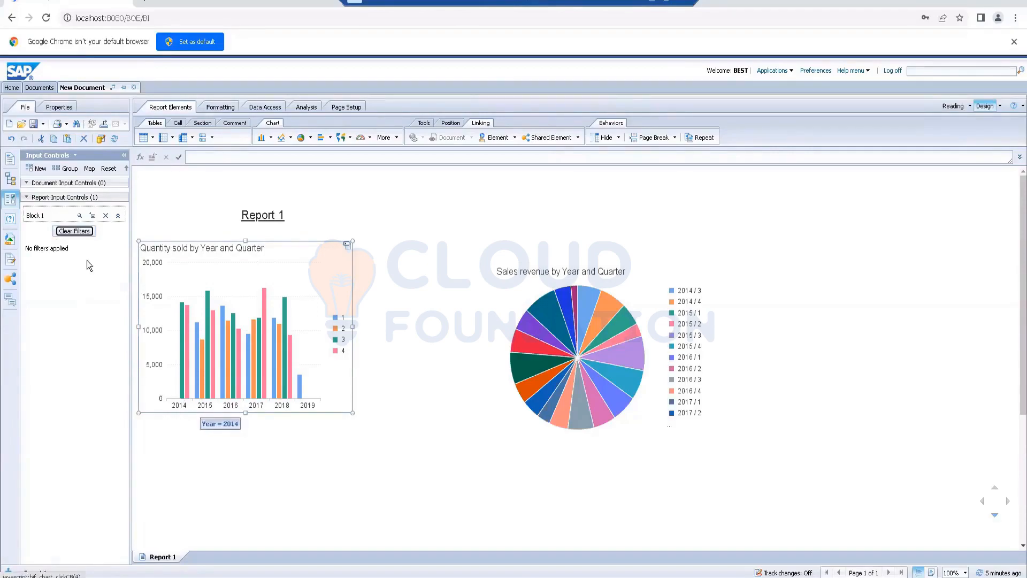
# Step: Filter the pie chart to 2014 and then 2015 using the years on the column chart's axis
pyautogui.click(183, 409)
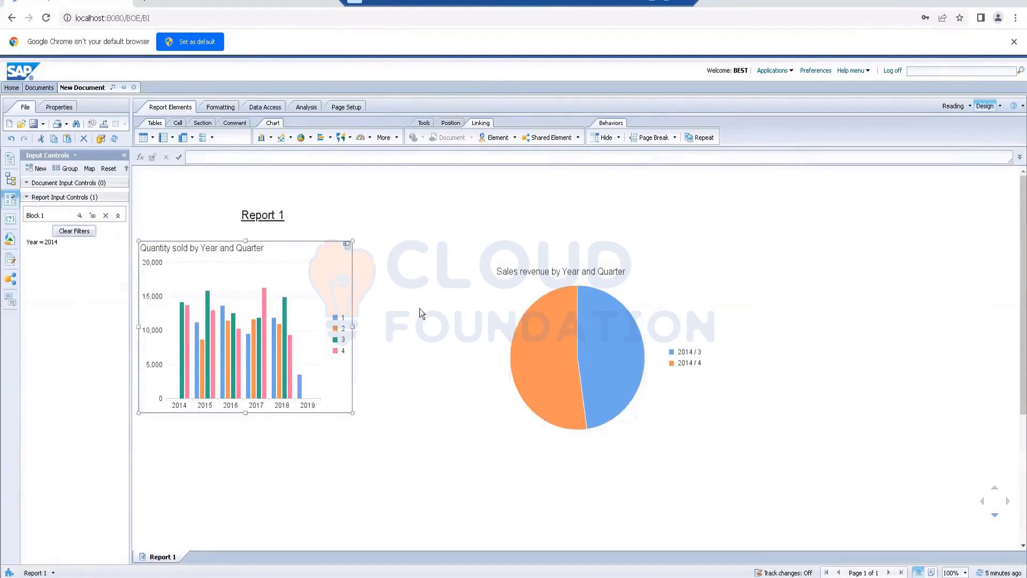
pyautogui.click(616, 285)
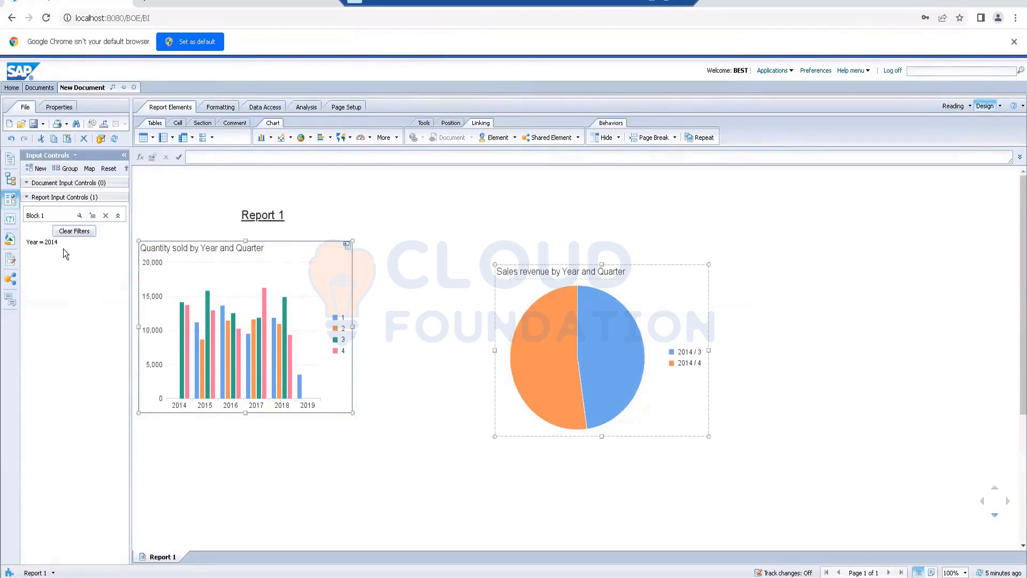
pyautogui.click(210, 407)
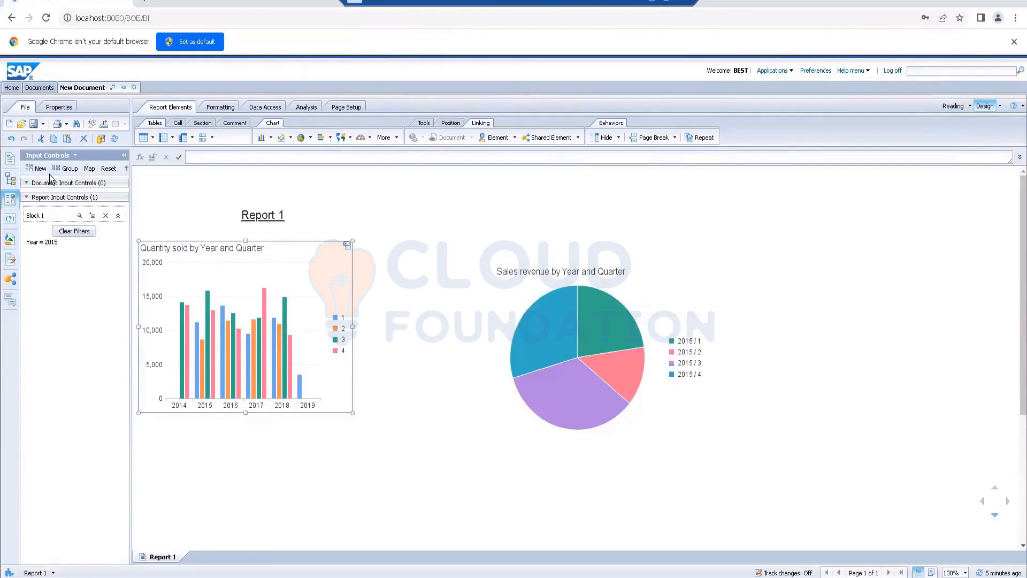
# Step: Save the document under the name Element Linking in the Favorites subfolder that holds the Activity documents, keeping the Web Intelligence type
pyautogui.click(43, 125)
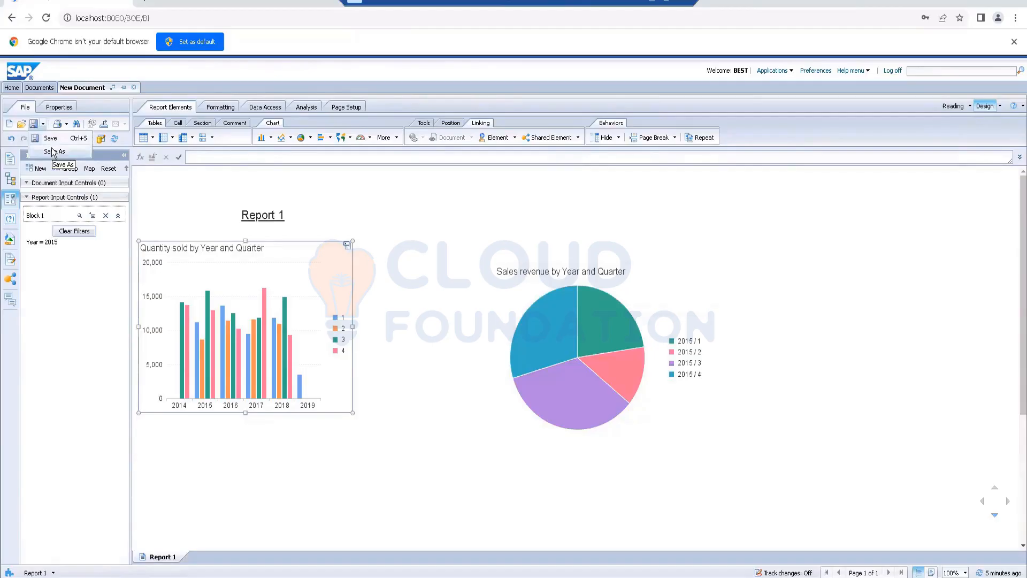
pyautogui.click(54, 152)
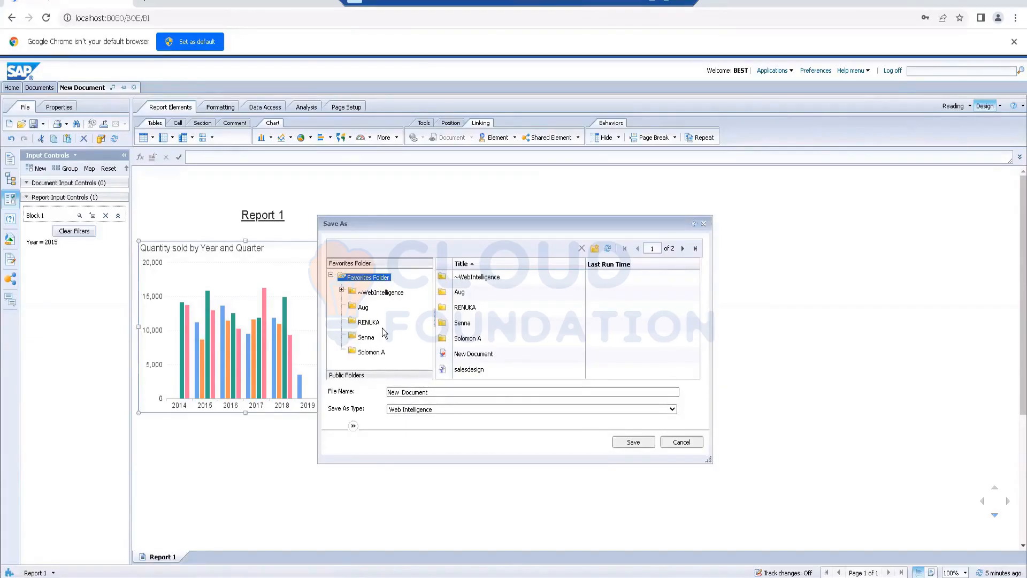
pyautogui.doubleClick(468, 309)
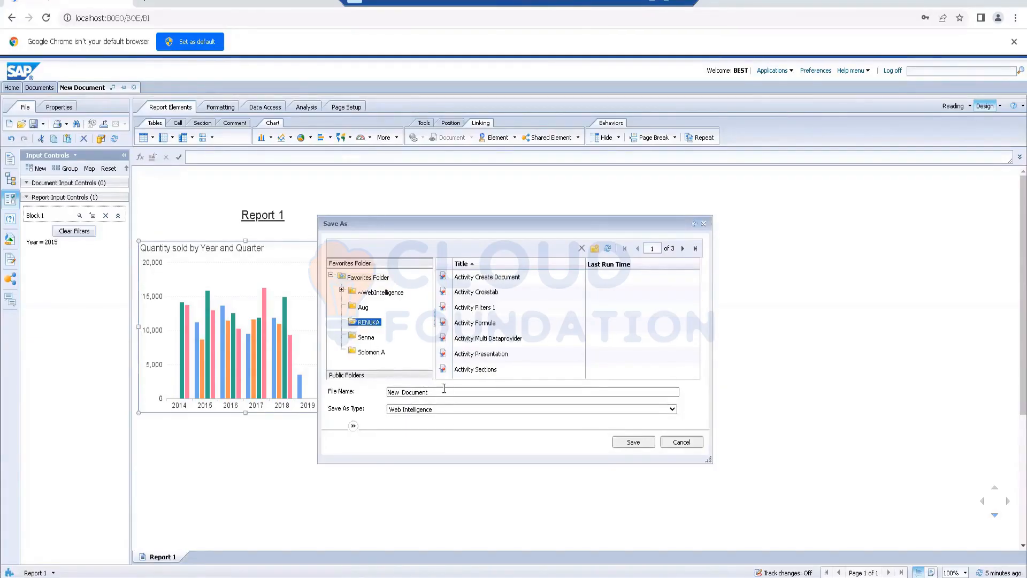
pyautogui.moveTo(435, 392); pyautogui.dragTo(299, 394)
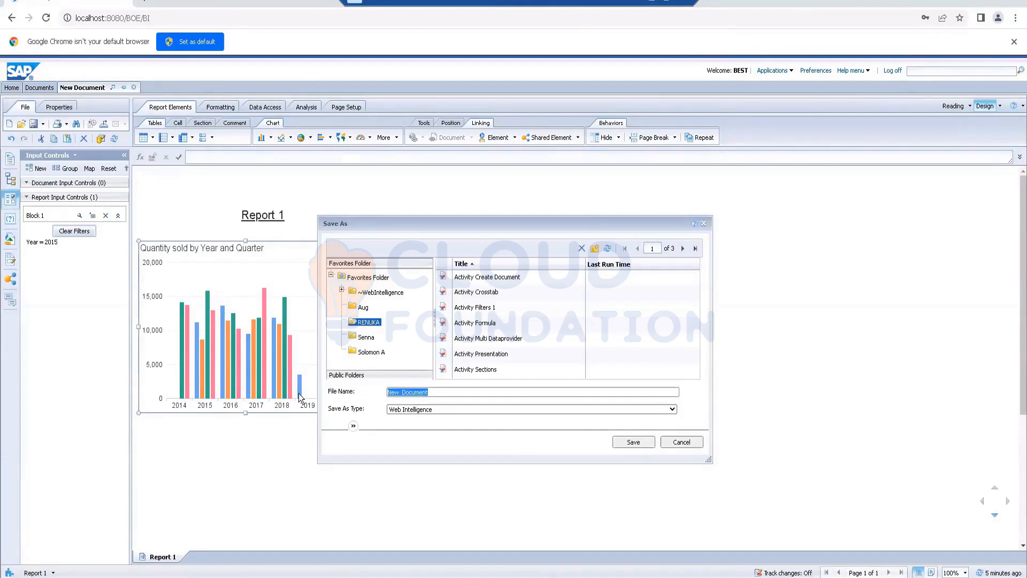
pyautogui.write('Eelment Linki')
pyautogui.press('BackSpace')
pyautogui.press('BackSpace')
pyautogui.press('BackSpace')
pyautogui.press('BackSpace')
pyautogui.press('BackSpace')
pyautogui.press('BackSpace')
pyautogui.press('BackSpace')
pyautogui.press('BackSpace')
pyautogui.press('BackSpace')
pyautogui.write('lement Linking')
pyautogui.click(640, 447)
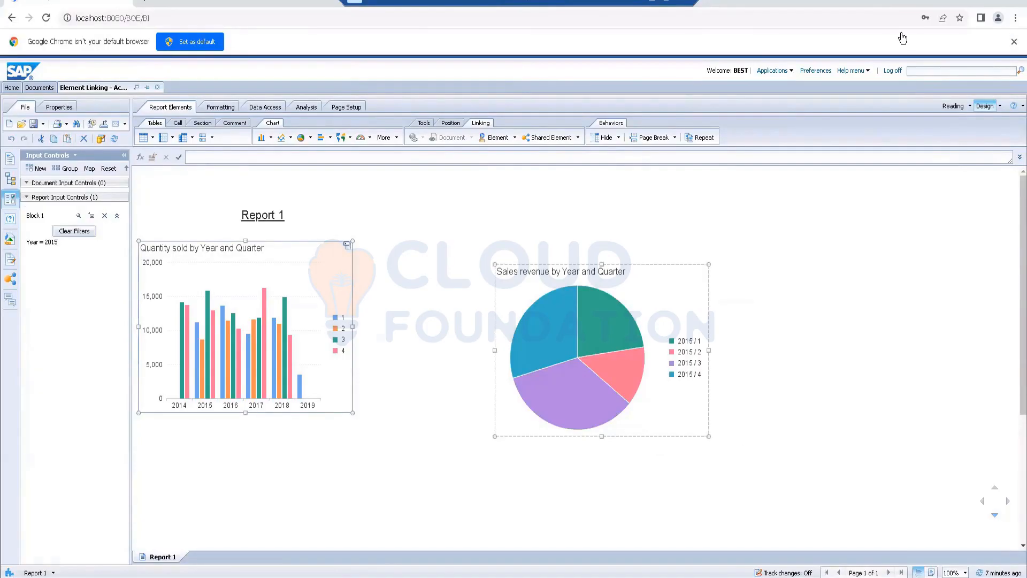
# Step: Close the Element Linking document and put the Activity Filters 1 document into Design mode
pyautogui.click(157, 87)
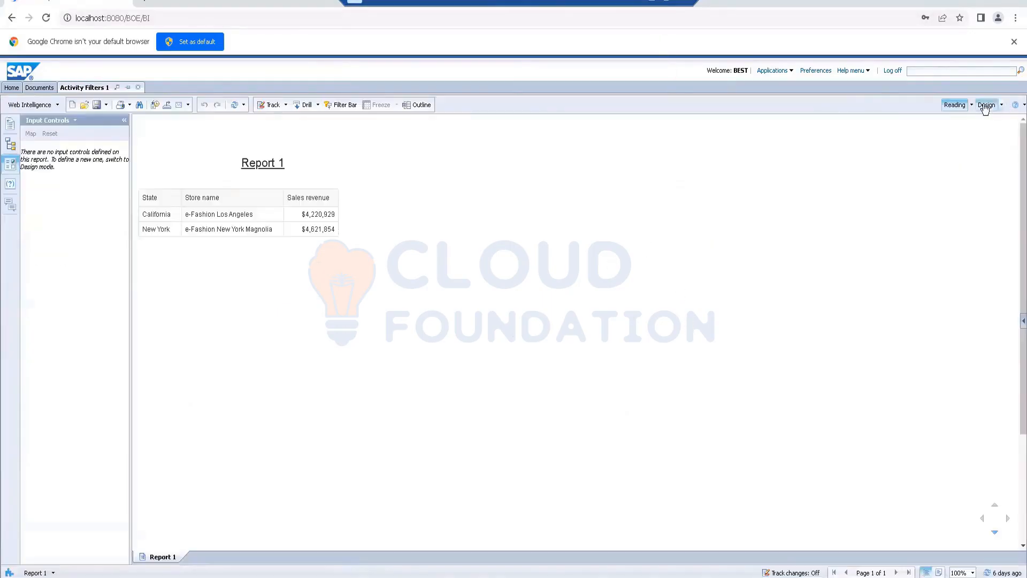
pyautogui.click(984, 106)
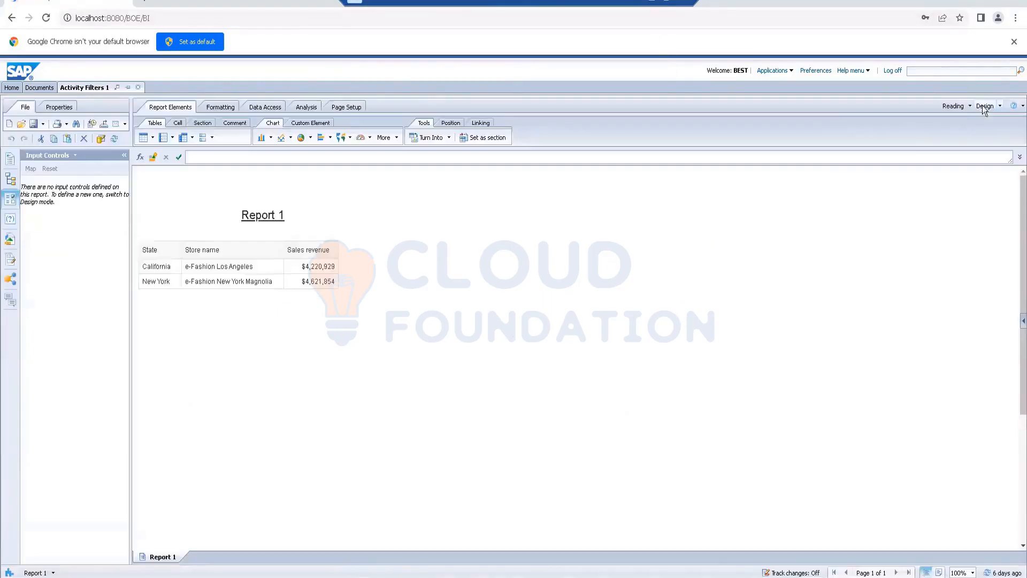
pyautogui.rightClick(256, 243)
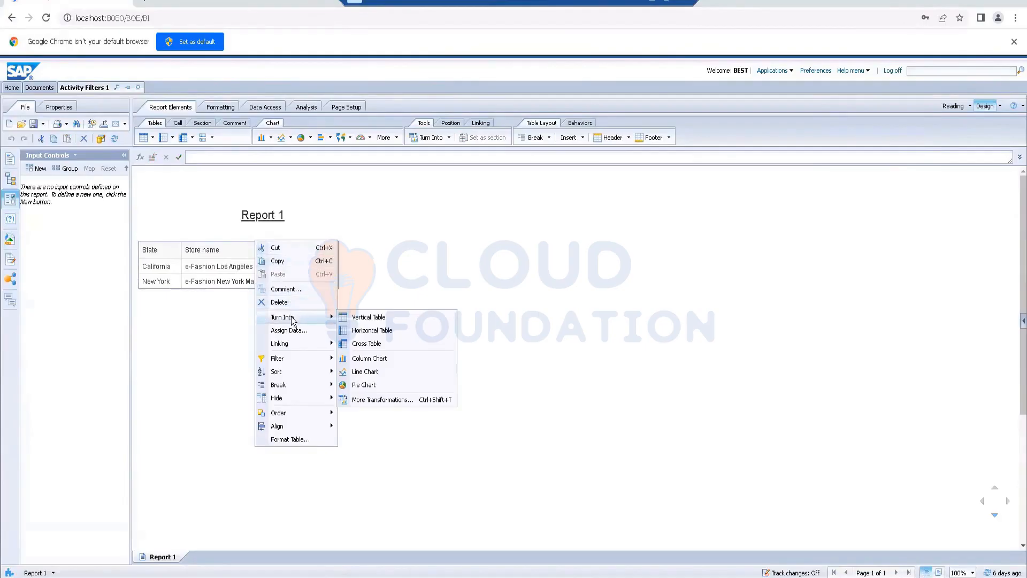
pyautogui.moveTo(292, 348)
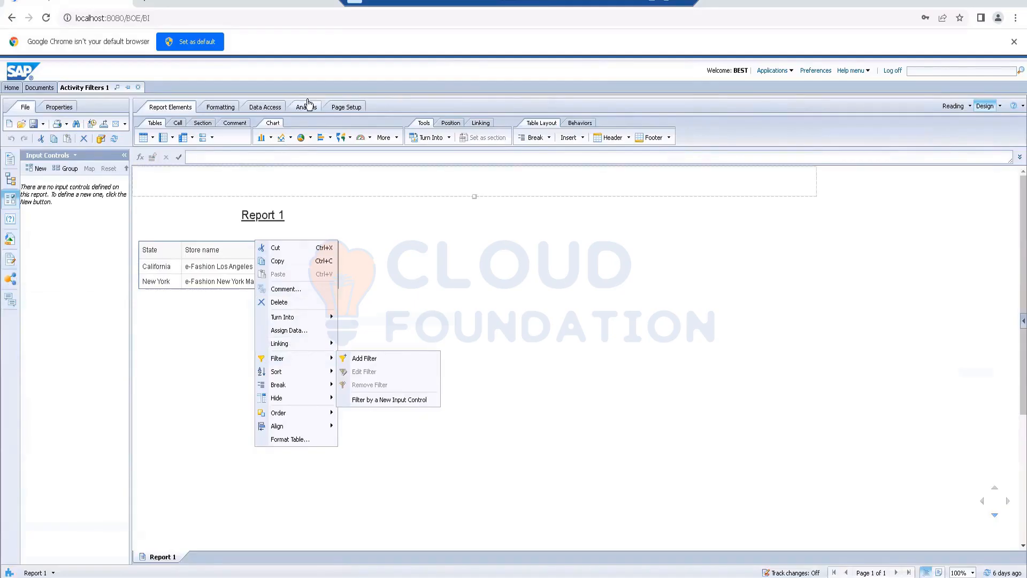
pyautogui.click(185, 351)
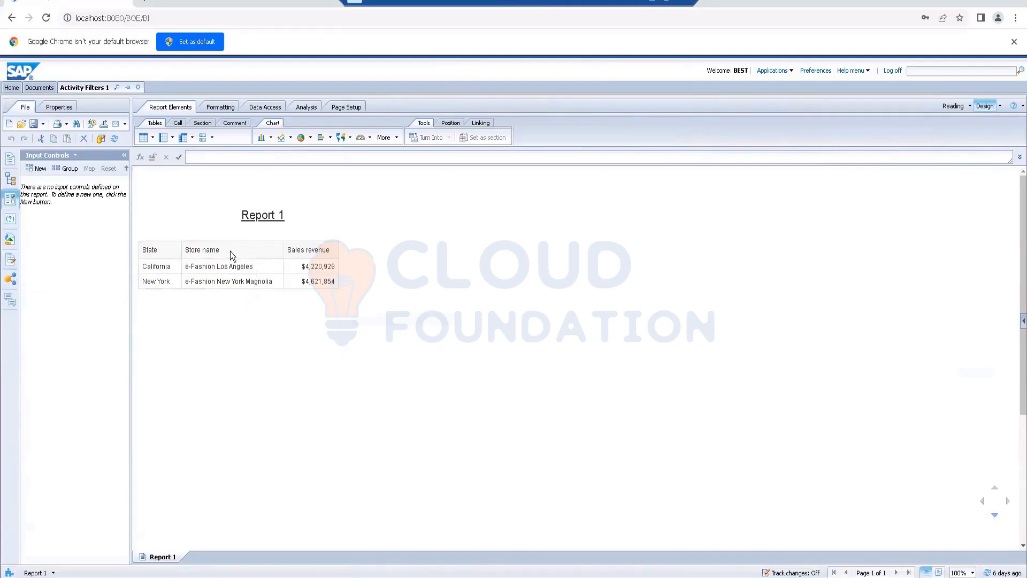
pyautogui.rightClick(256, 242)
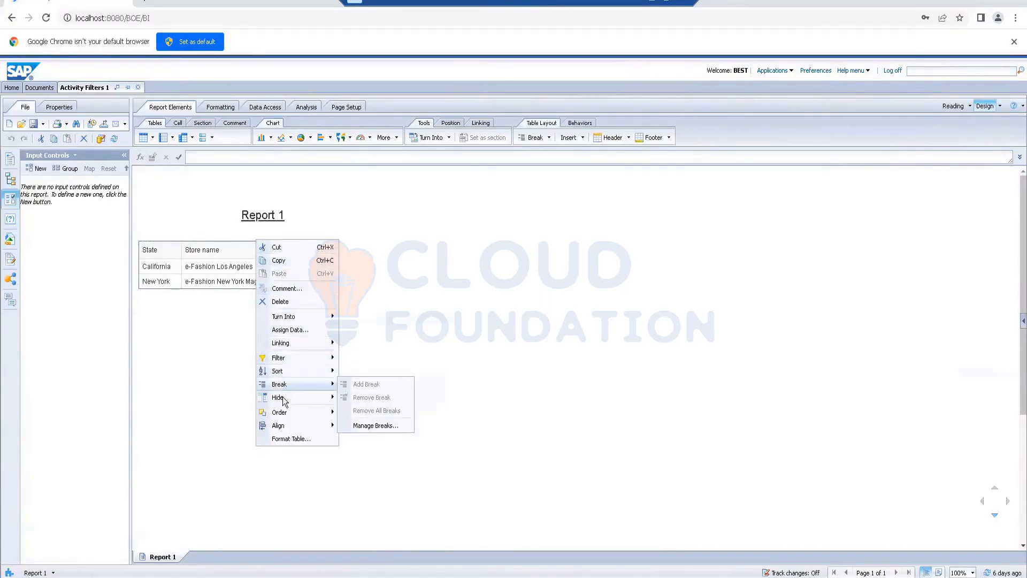
pyautogui.moveTo(283, 416)
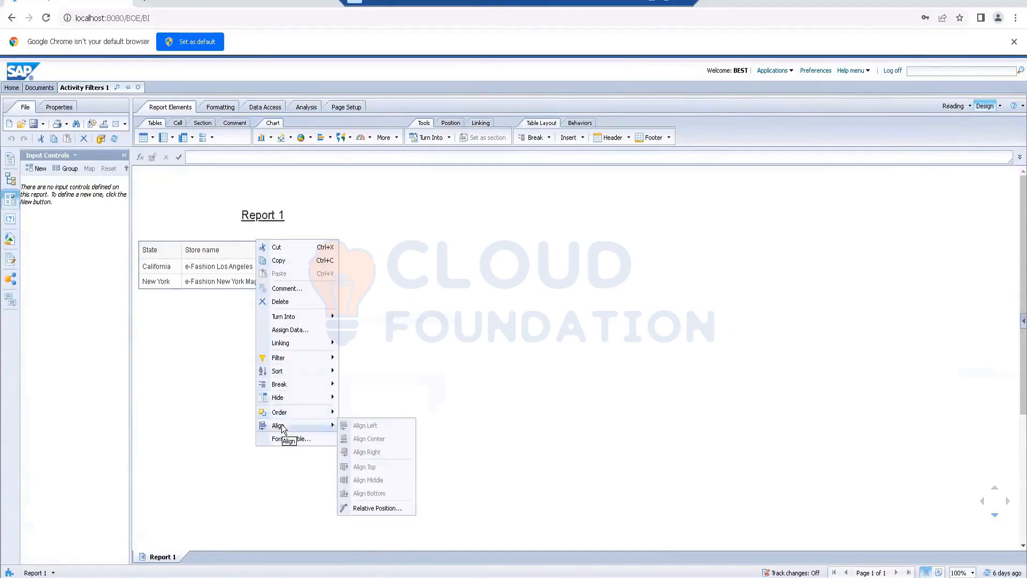
pyautogui.click(341, 421)
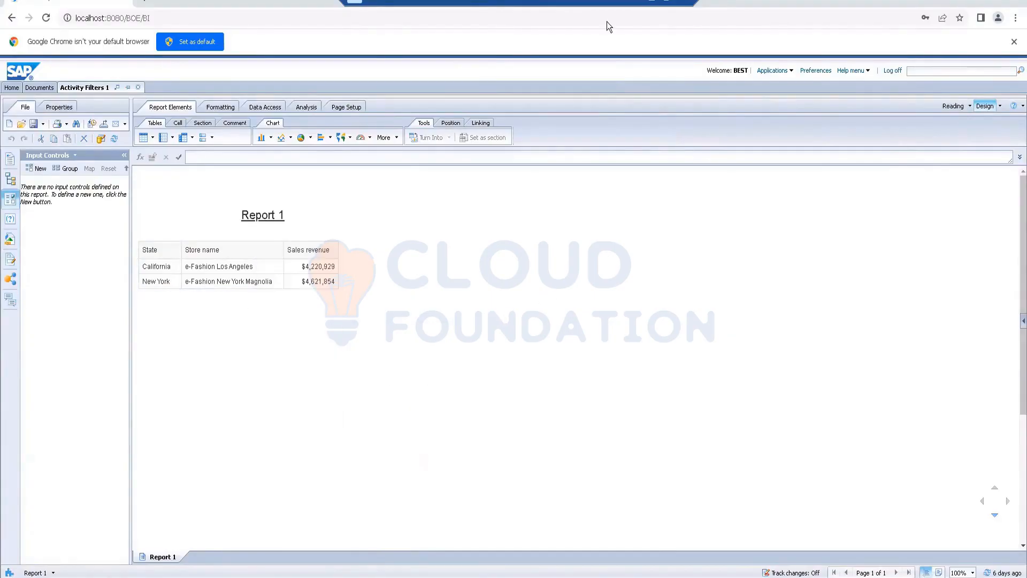
# Step: Switch to the Word activity guide and review the Activity 3 input control instructions and the web service sections
pyautogui.scroll(-5, 598, 372)
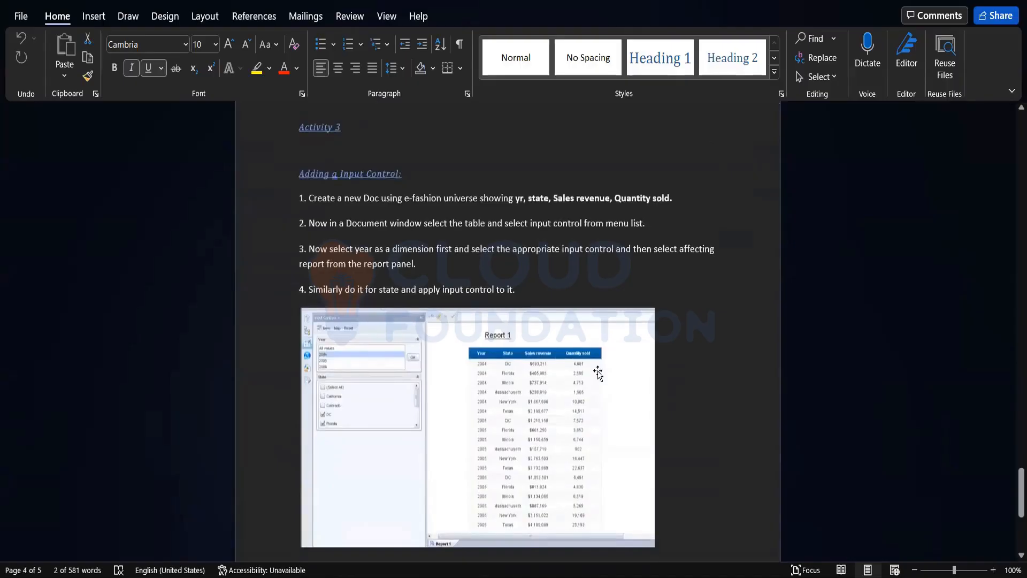
pyautogui.scroll(-5, 598, 372)
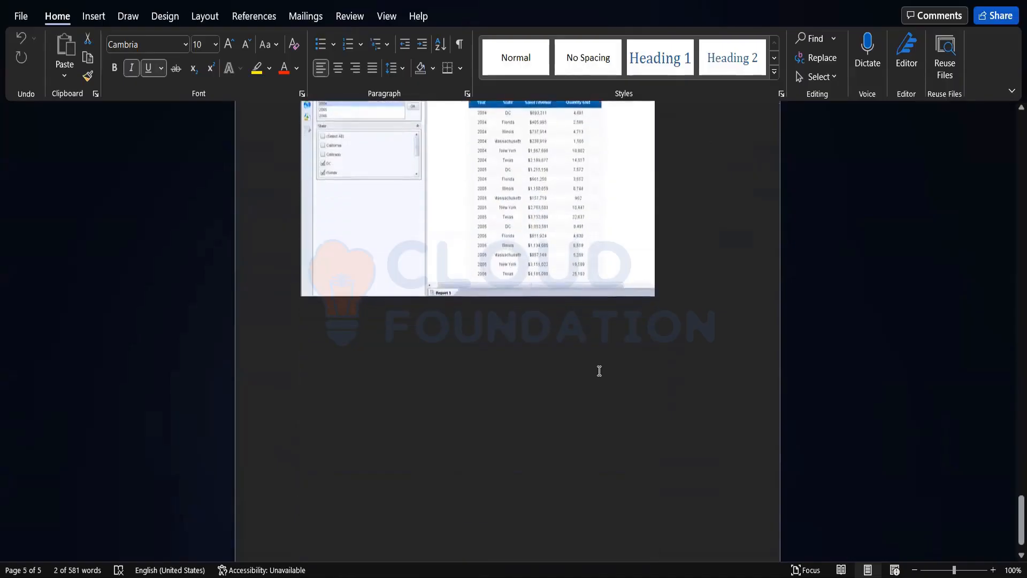
pyautogui.scroll(15, 655, 290)
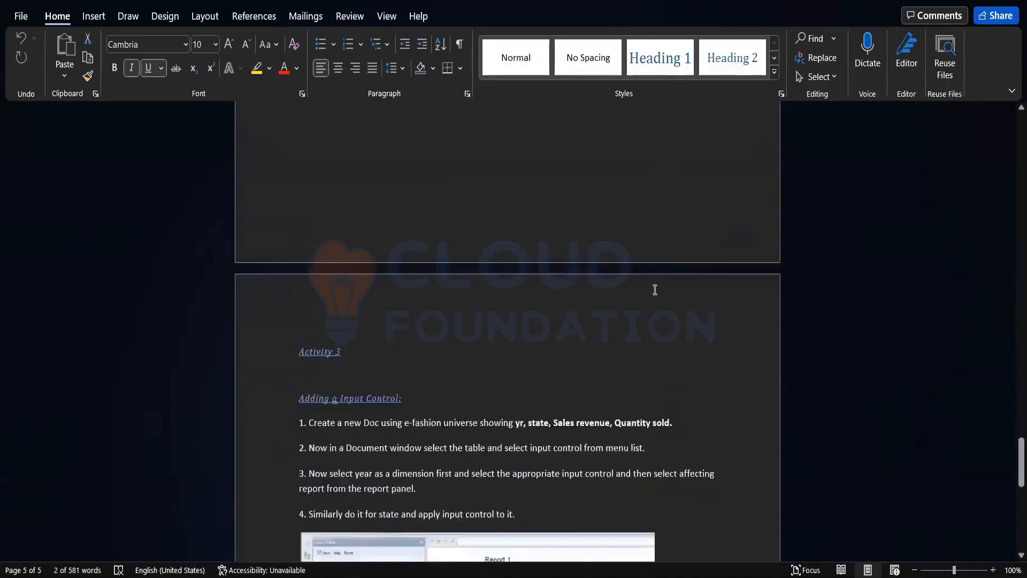
pyautogui.scroll(15, 655, 290)
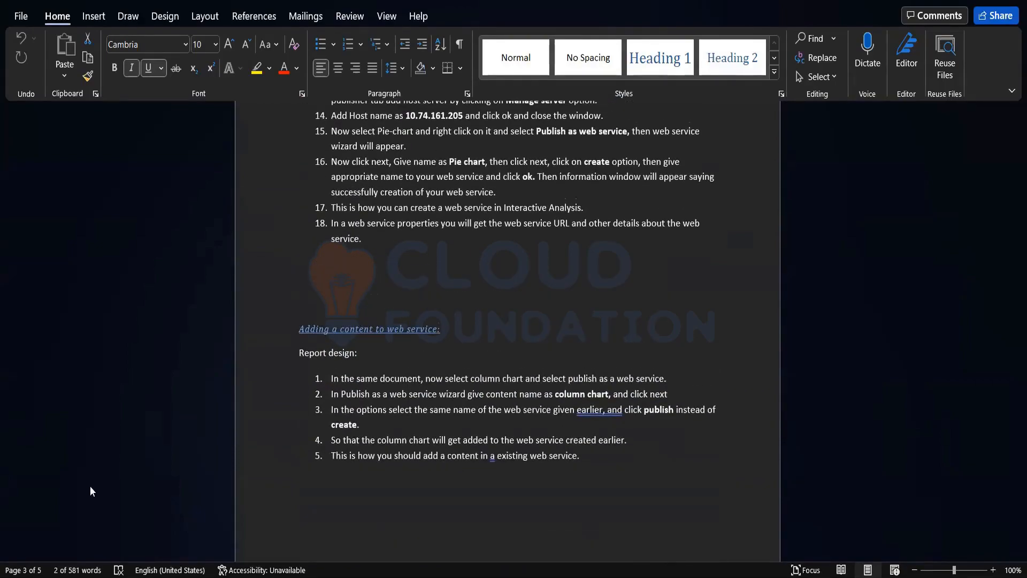
# Step: Switch to the PowerPoint deck and run the slide show from the Module Objectives slide of Alternative Query Techniques
pyautogui.hotkey('alt', 'Tab')
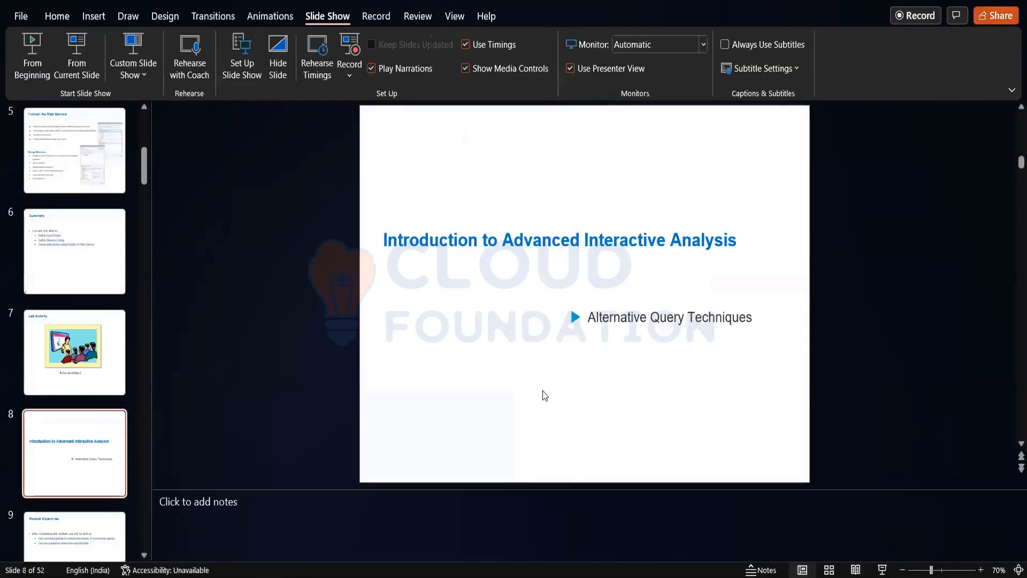
pyautogui.scroll(-1, 556, 390)
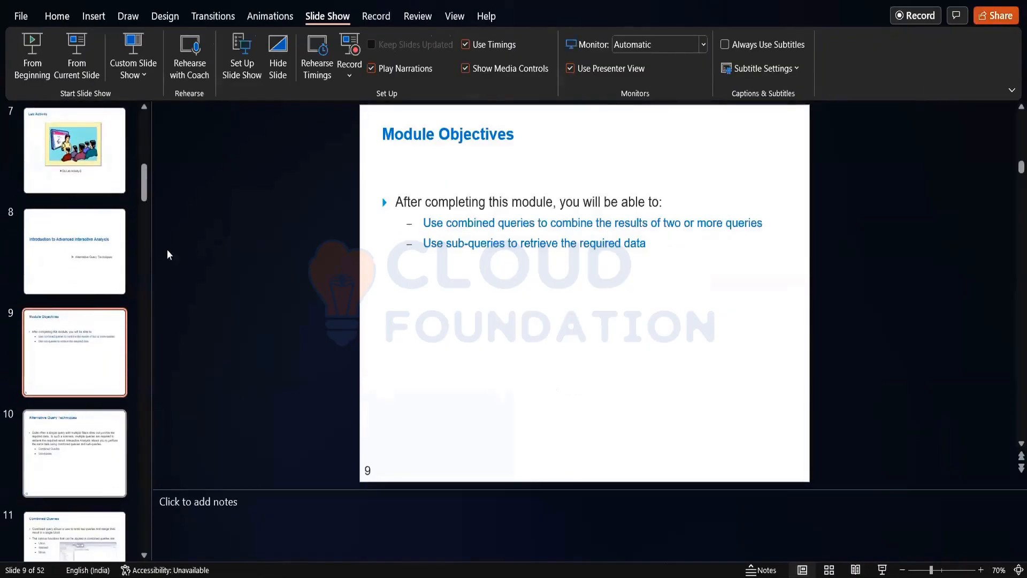
pyautogui.click(77, 64)
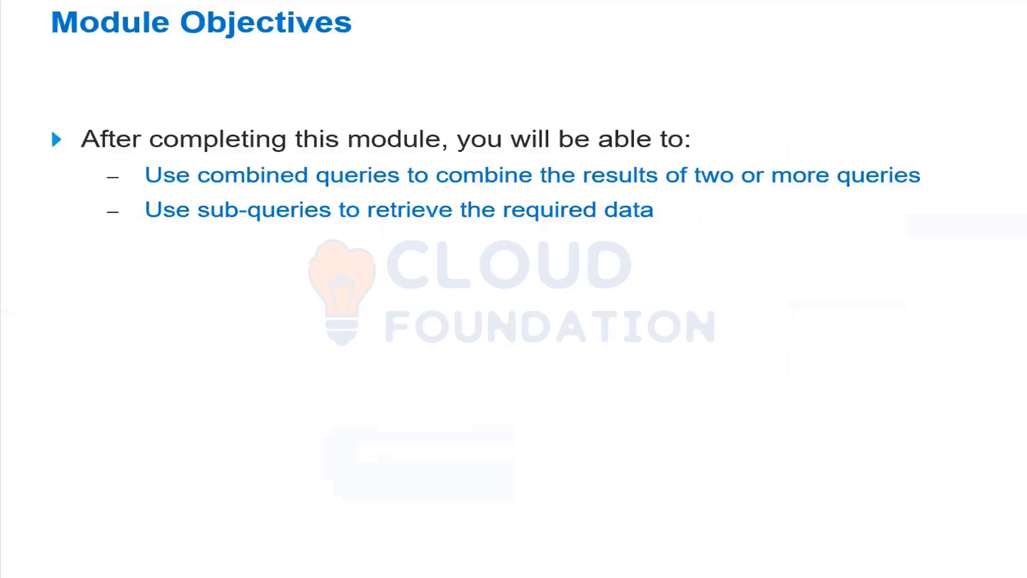
pyautogui.press('Left')
pyautogui.press('Right')
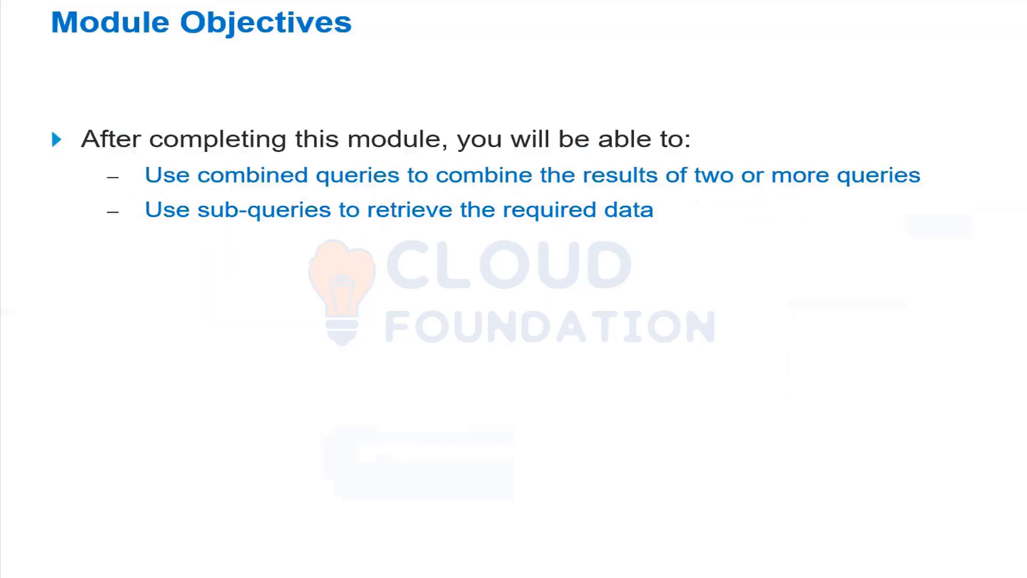
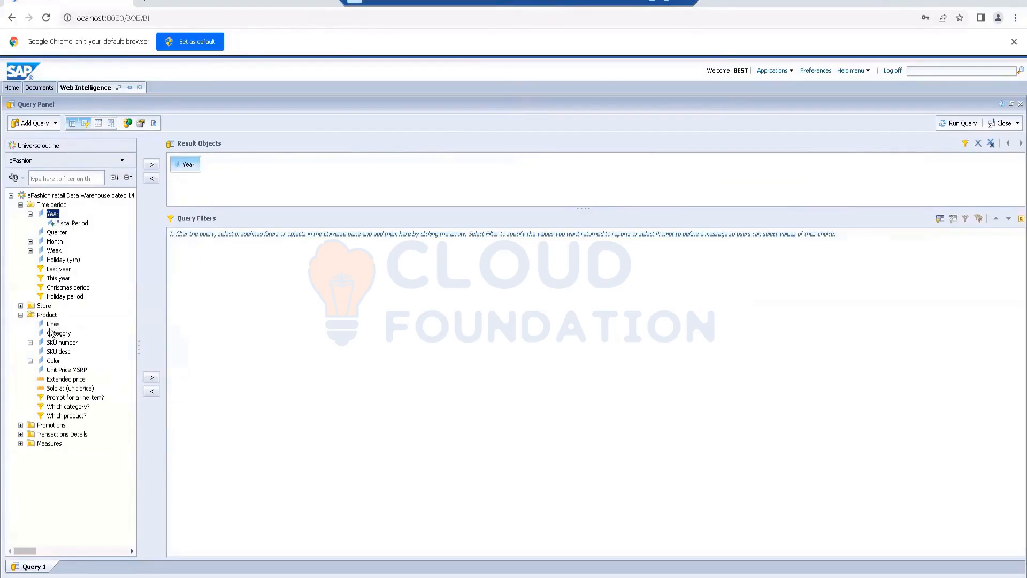
# Step: Add Lines to the result objects and look through the universe's Store, Promotions, Transactions Details and Measures folders
pyautogui.doubleClick(52, 324)
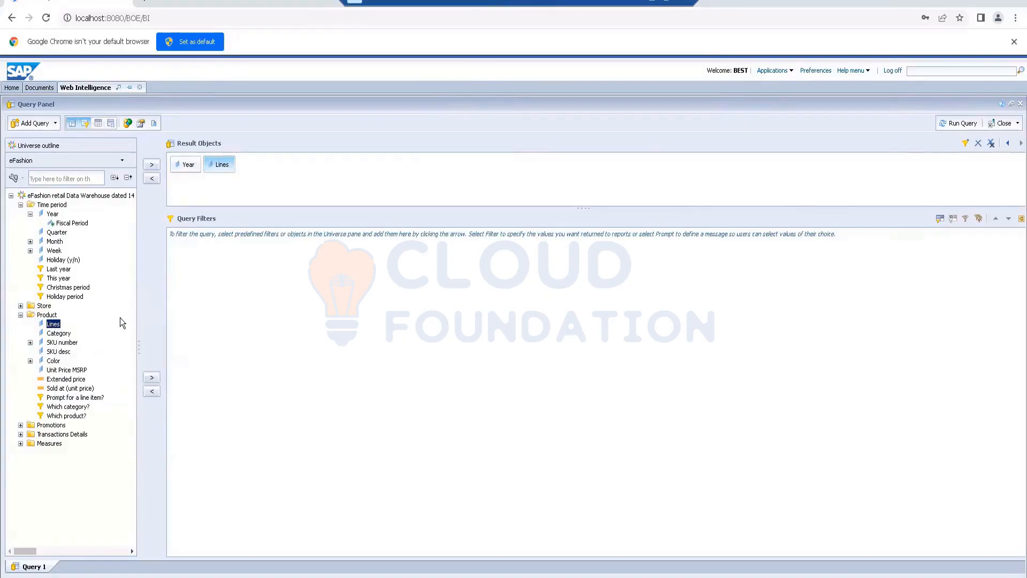
pyautogui.click(20, 306)
pyautogui.click(20, 307)
pyautogui.click(20, 425)
pyautogui.click(20, 426)
pyautogui.click(21, 434)
pyautogui.click(20, 434)
pyautogui.click(21, 443)
pyautogui.click(20, 444)
# Step: Add a combined query to Query 1, check the result objects of both combined queries, and make Combined query 1 active
pyautogui.click(129, 124)
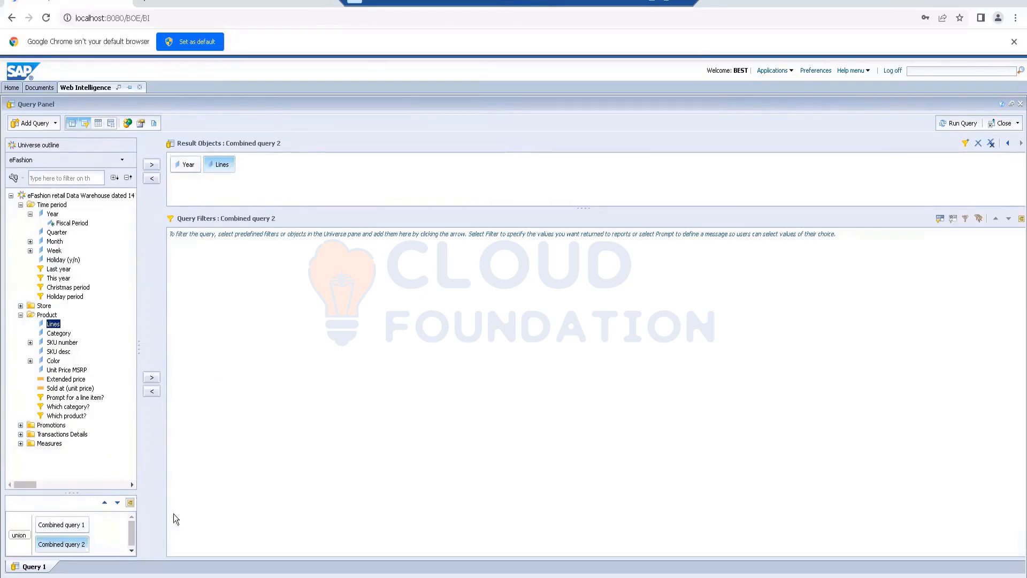
pyautogui.click(63, 528)
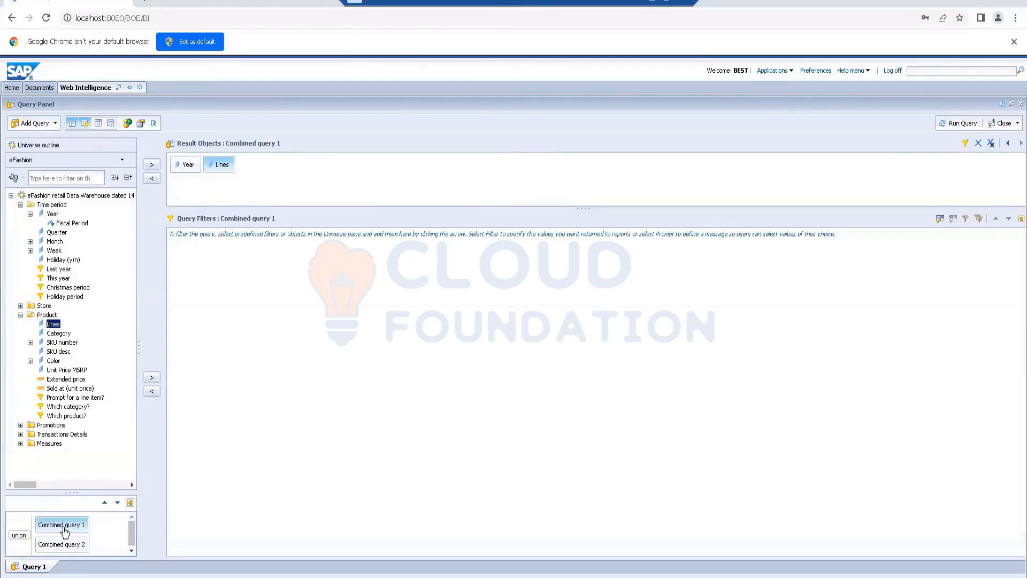
pyautogui.click(63, 544)
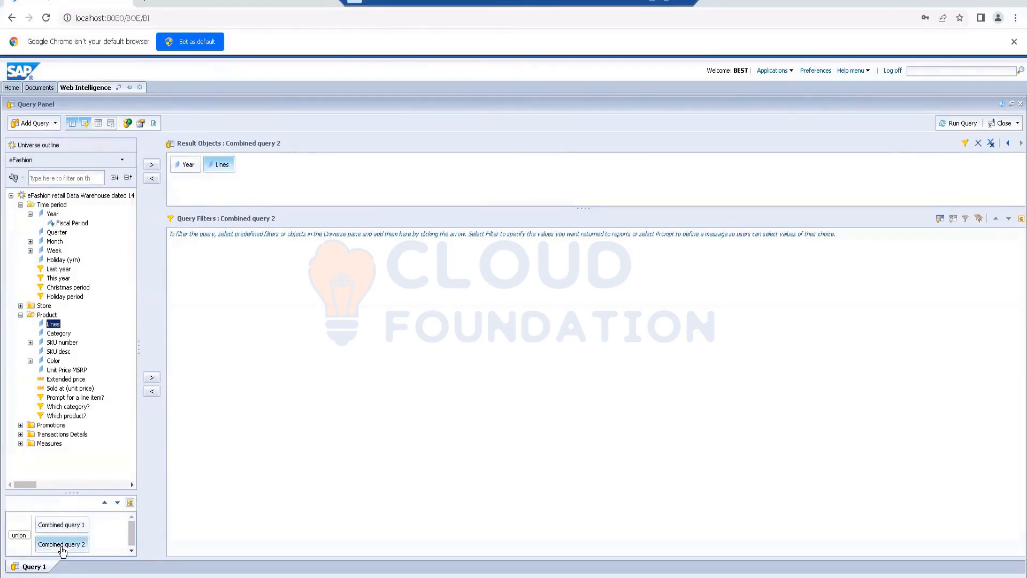
pyautogui.click(63, 527)
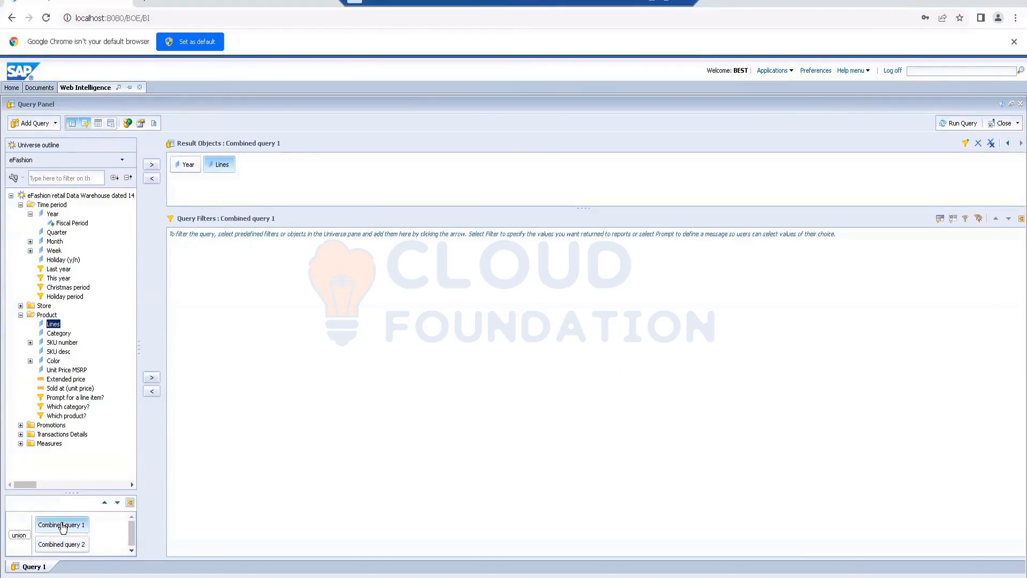
pyautogui.click(117, 503)
pyautogui.click(104, 503)
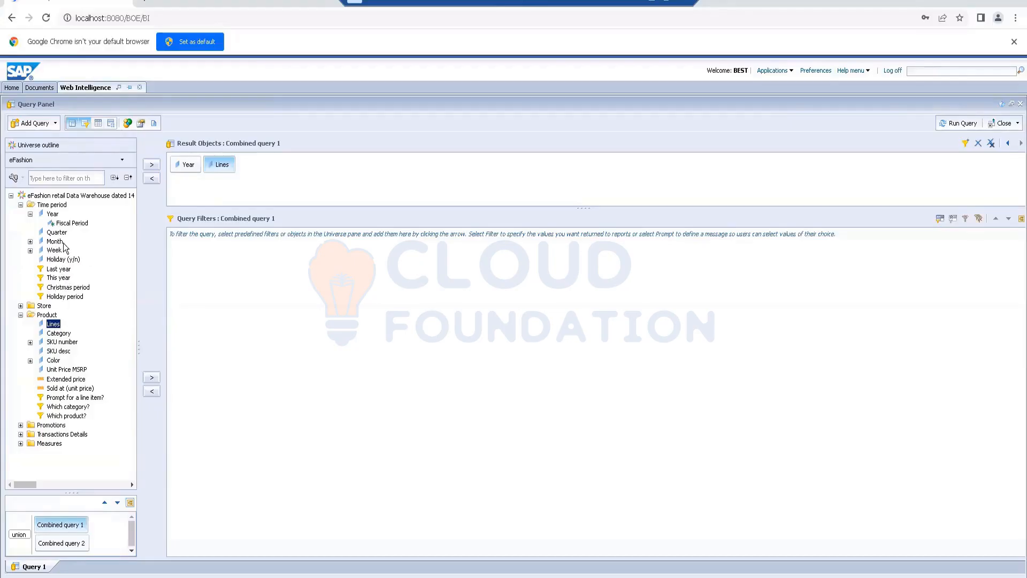
# Step: Add a Year query filter to Combined query 1 with the In List operator and the value 2014
pyautogui.moveTo(52, 214); pyautogui.dragTo(217, 276)
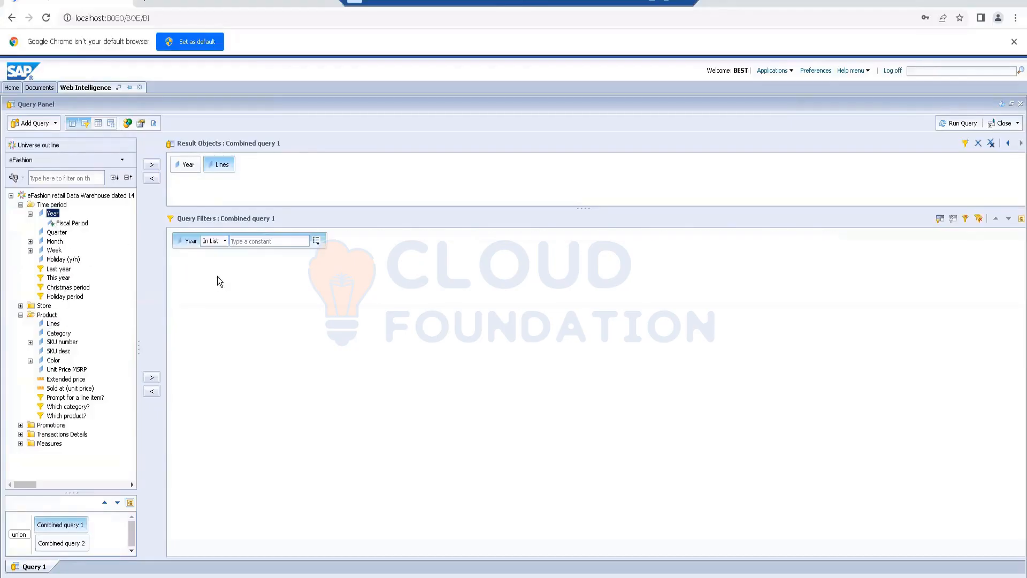
pyautogui.click(281, 241)
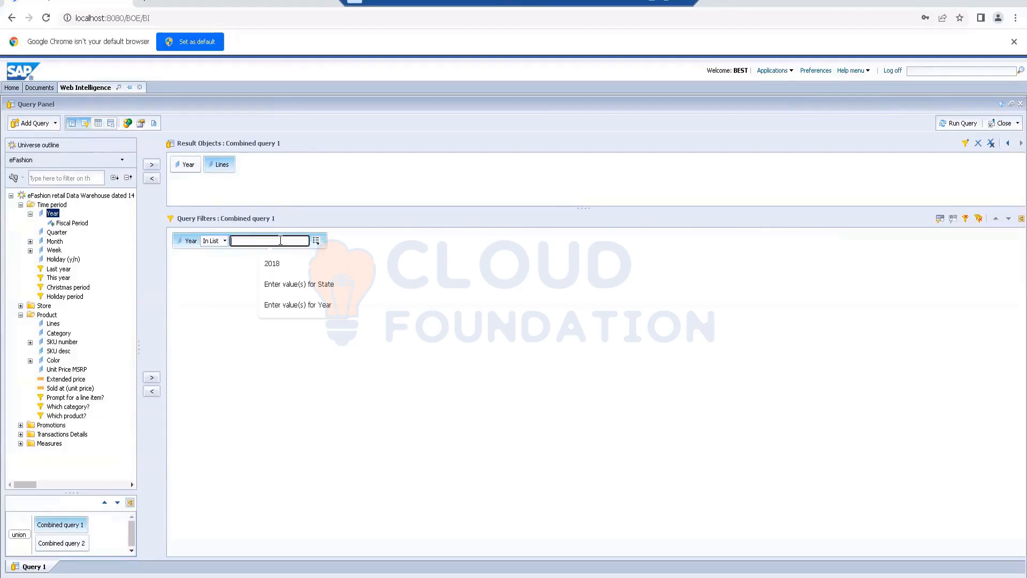
pyautogui.write('200')
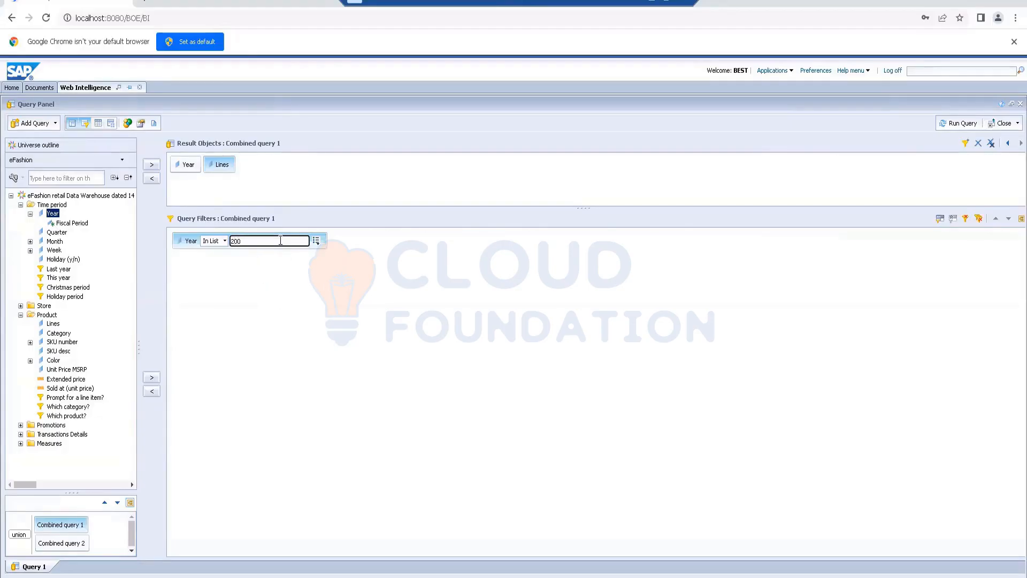
pyautogui.press('BackSpace')
pyautogui.press('BackSpace')
pyautogui.write('014')
pyautogui.click(189, 247)
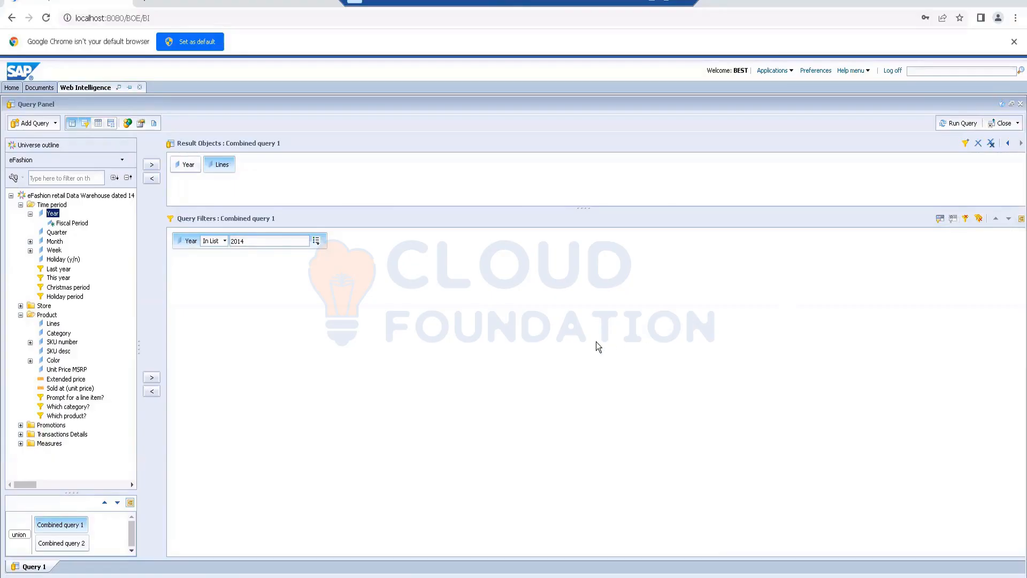
# Step: Add a Year query filter to Combined query 2 with the In List operator and the value 2015
pyautogui.click(63, 545)
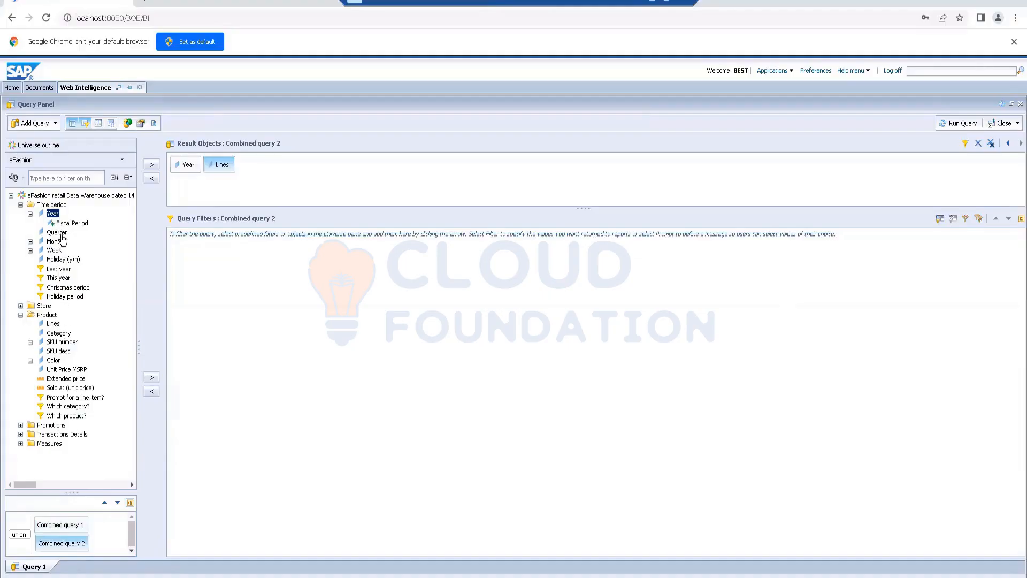
pyautogui.click(68, 529)
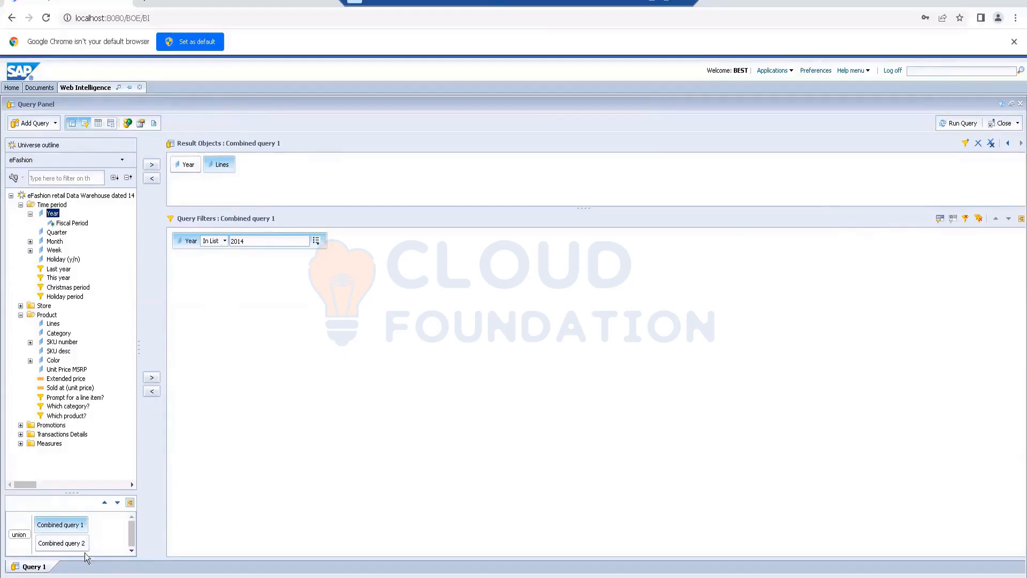
pyautogui.click(57, 544)
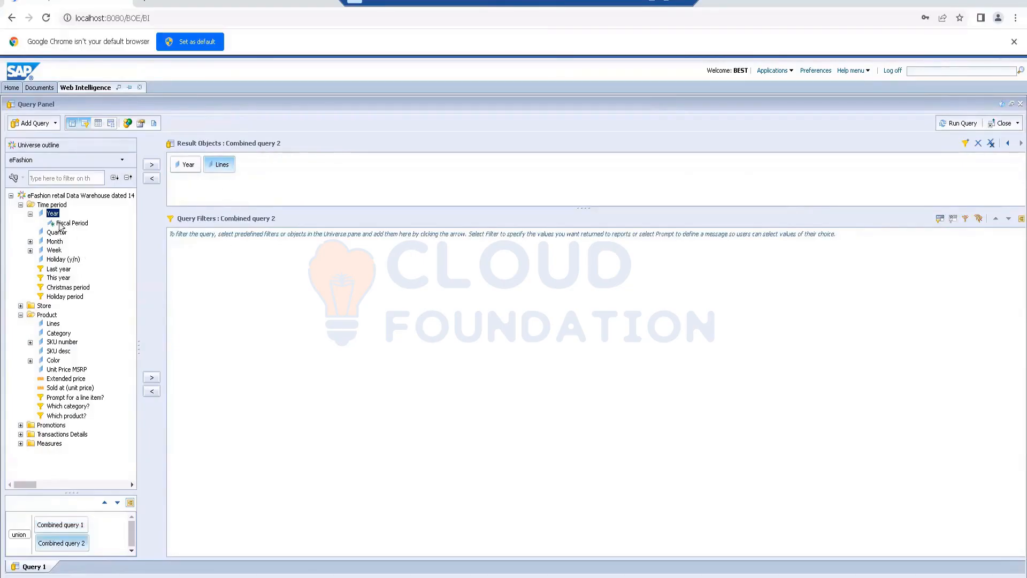
pyautogui.moveTo(52, 215); pyautogui.dragTo(241, 253)
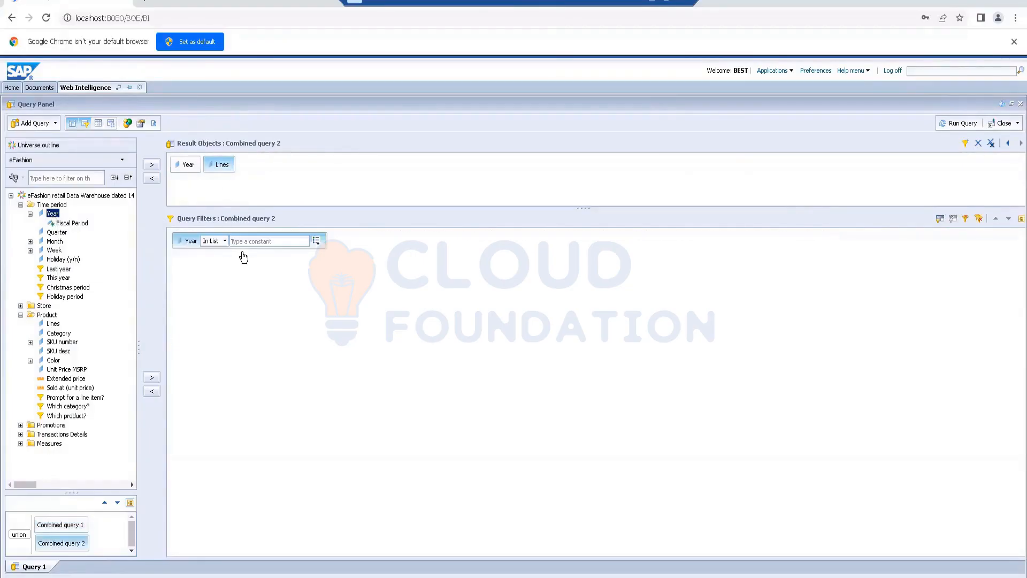
pyautogui.click(279, 244)
pyautogui.write('201')
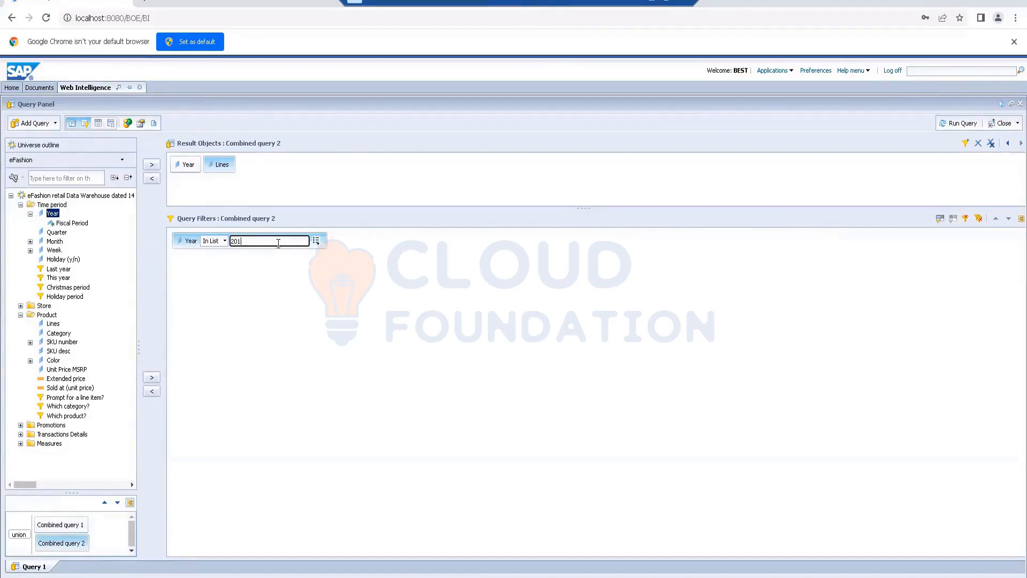
pyautogui.write('5')
# Step: Run the union query and look through the Year and Lines rows in Report 1
pyautogui.click(951, 123)
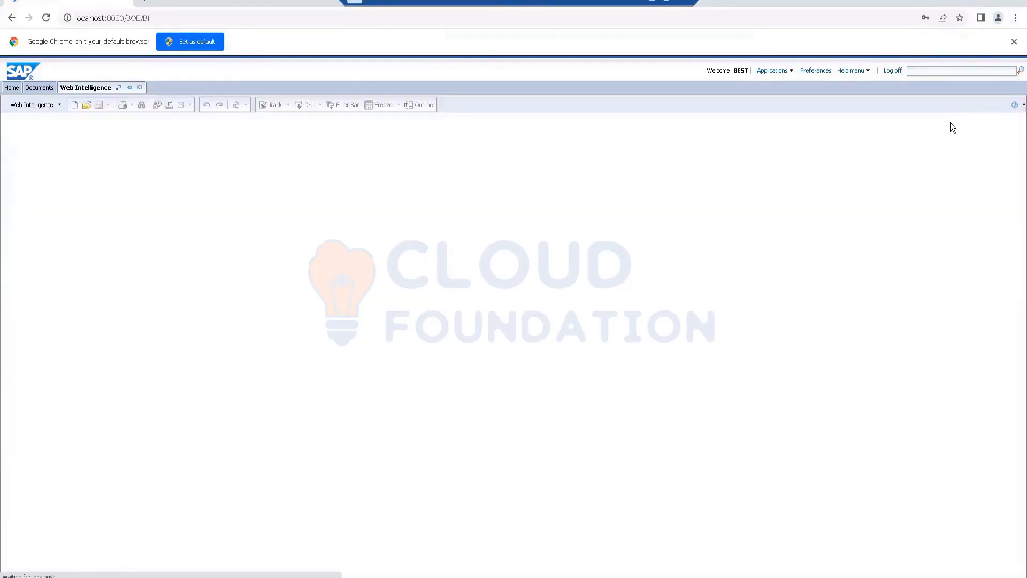
pyautogui.scroll(-3, 196, 415)
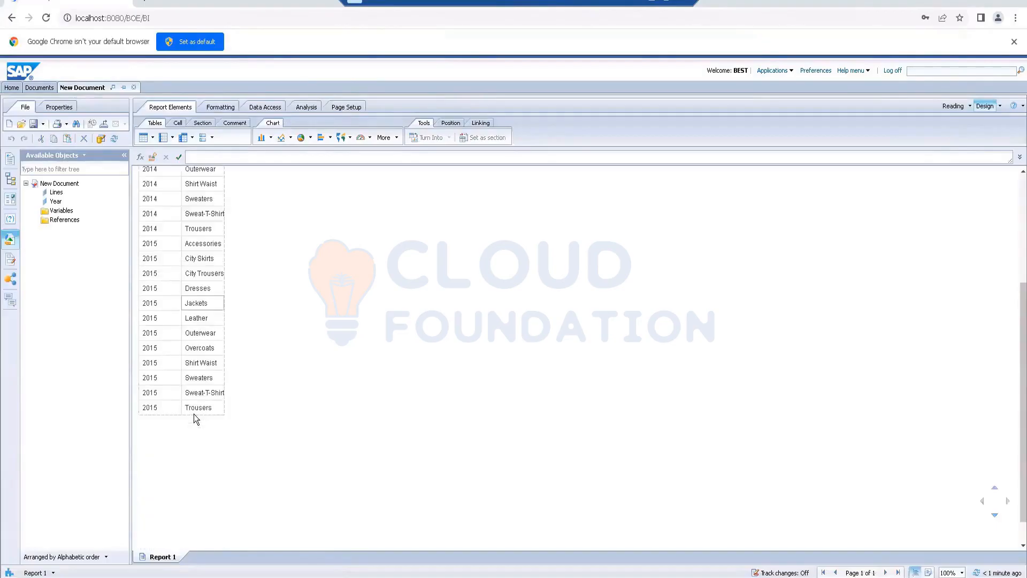
pyautogui.scroll(3, 196, 415)
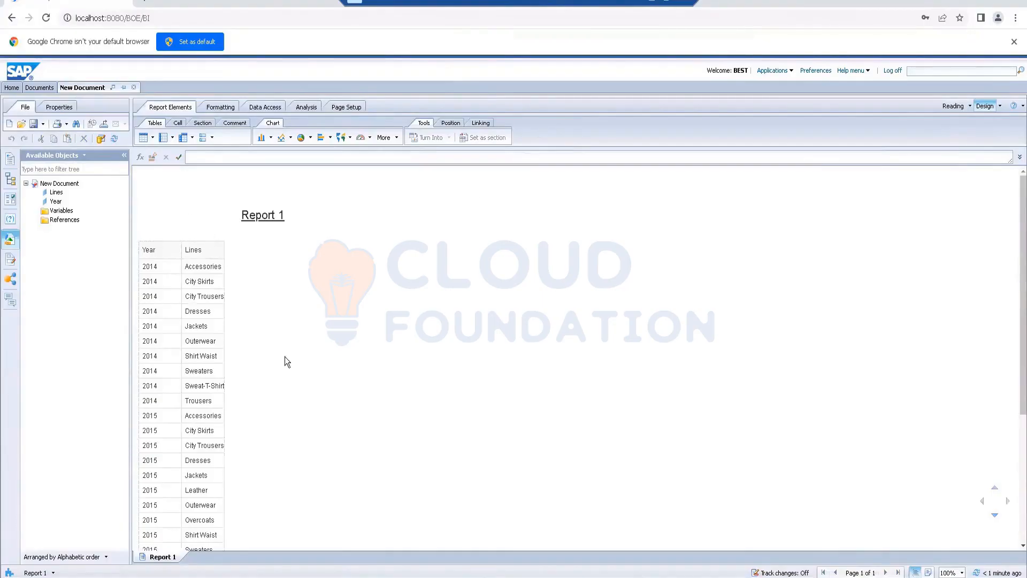
# Step: Edit the data provider, change the combined queries' operator from union to intersection, and run the query
pyautogui.click(202, 182)
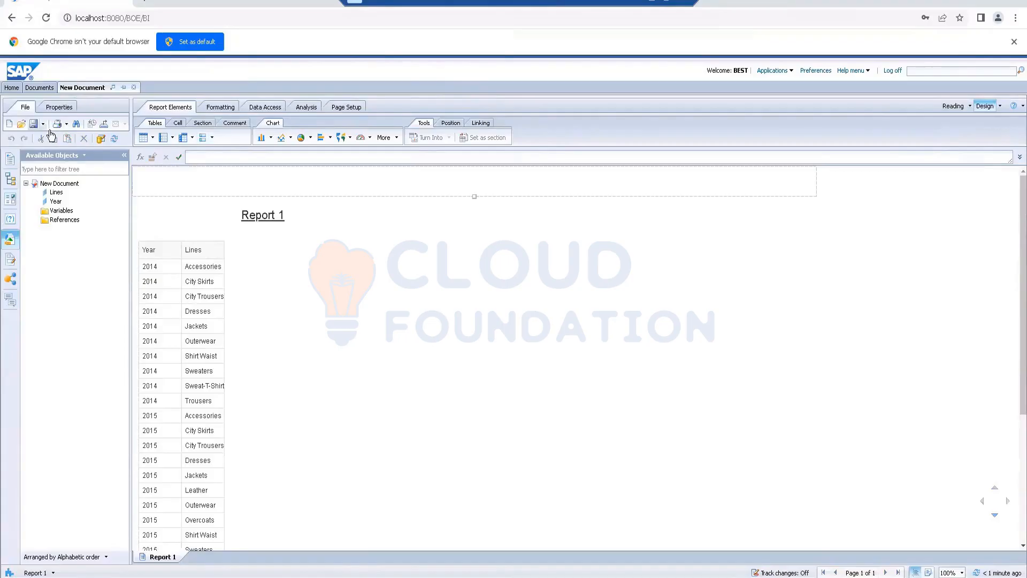
pyautogui.click(267, 107)
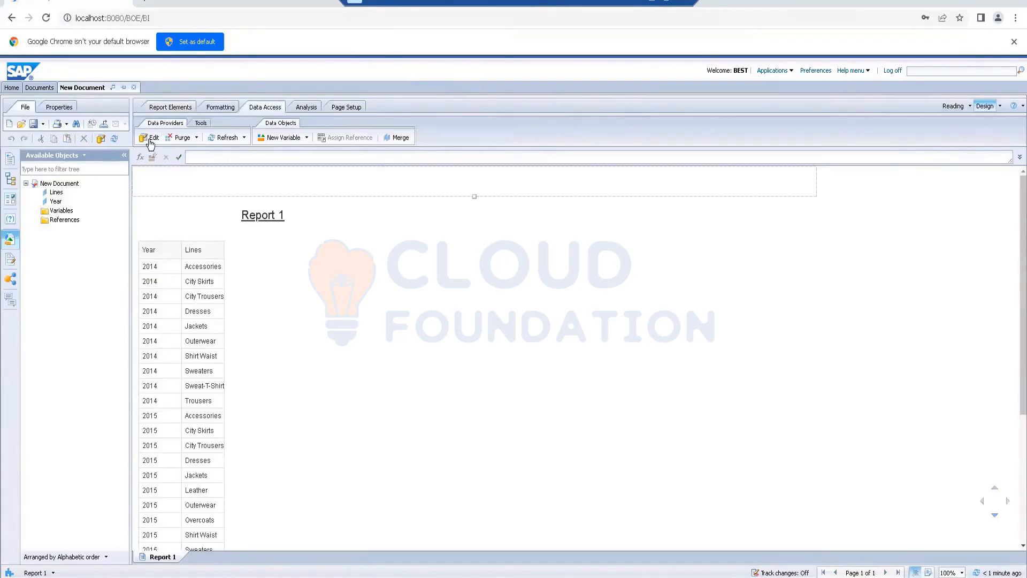
pyautogui.click(149, 138)
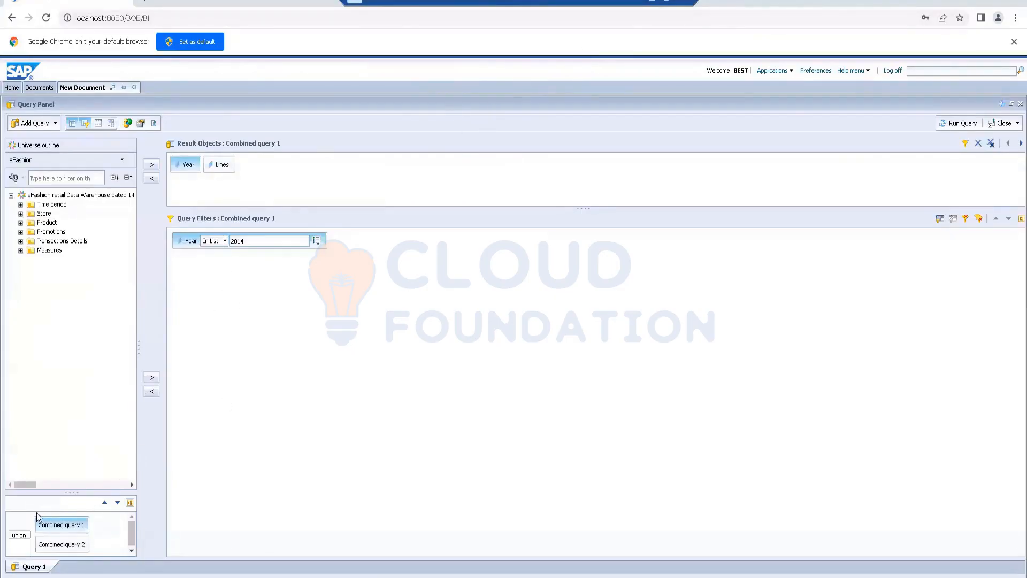
pyautogui.click(20, 538)
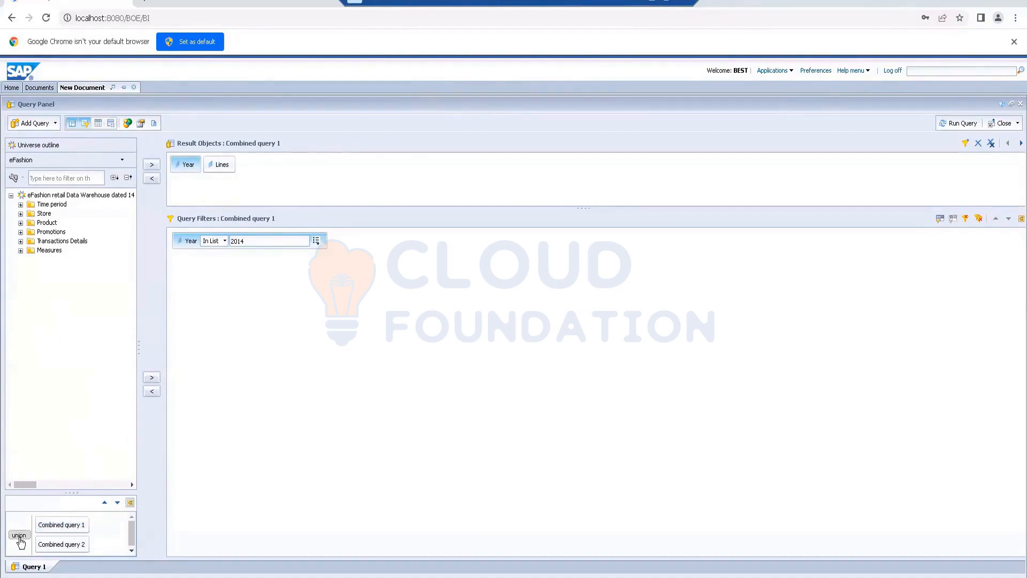
pyautogui.click(19, 538)
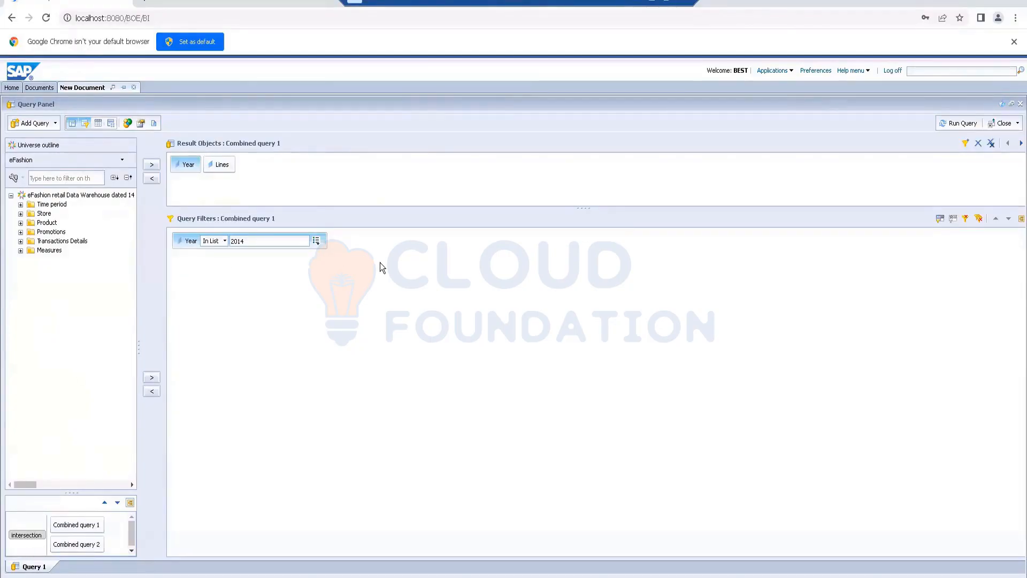
pyautogui.click(81, 545)
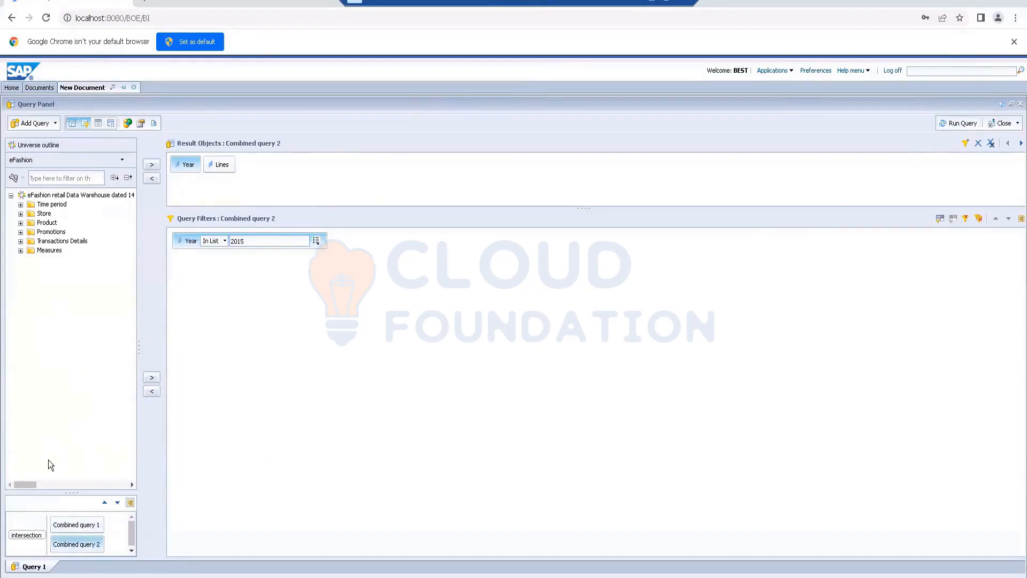
pyautogui.click(963, 125)
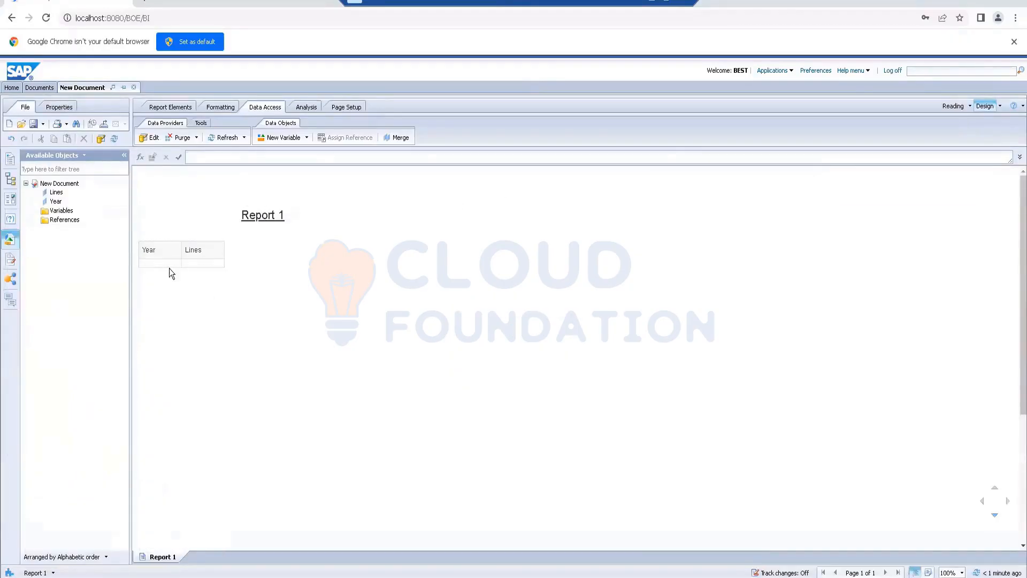
# Step: Reopen the query for editing, change the combined queries' operator to minus, and run it
pyautogui.click(151, 138)
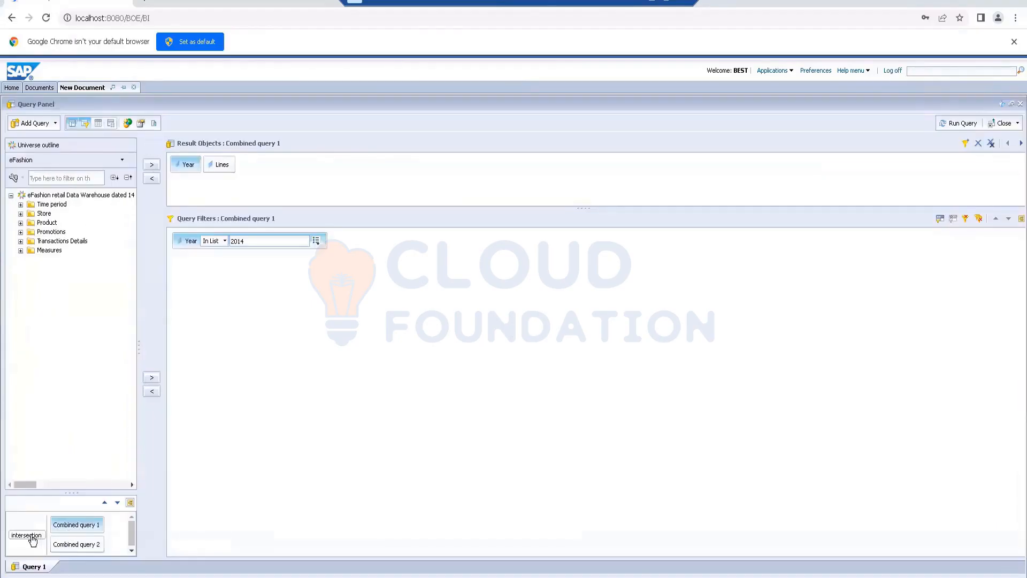
pyautogui.click(28, 538)
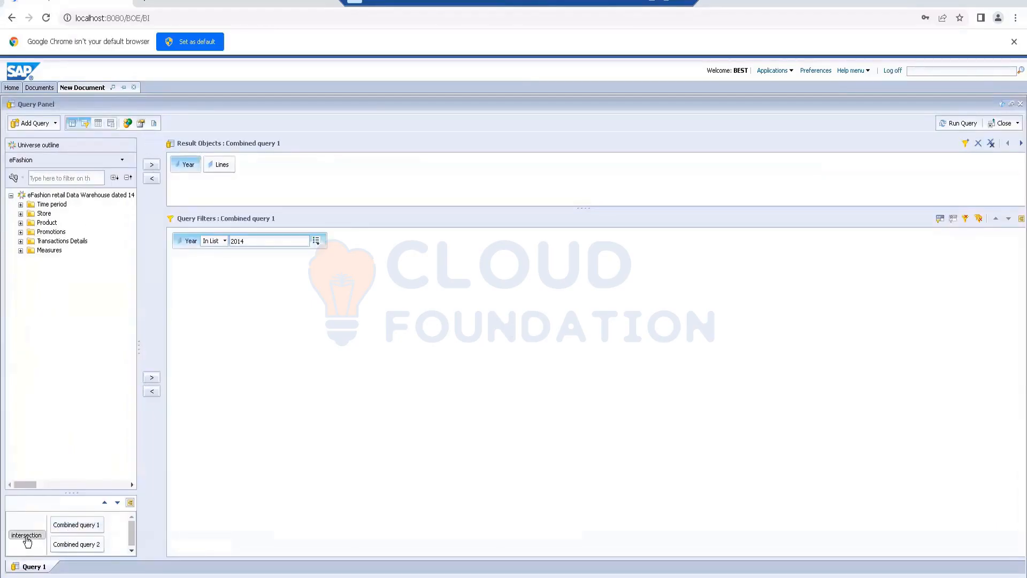
pyautogui.click(27, 537)
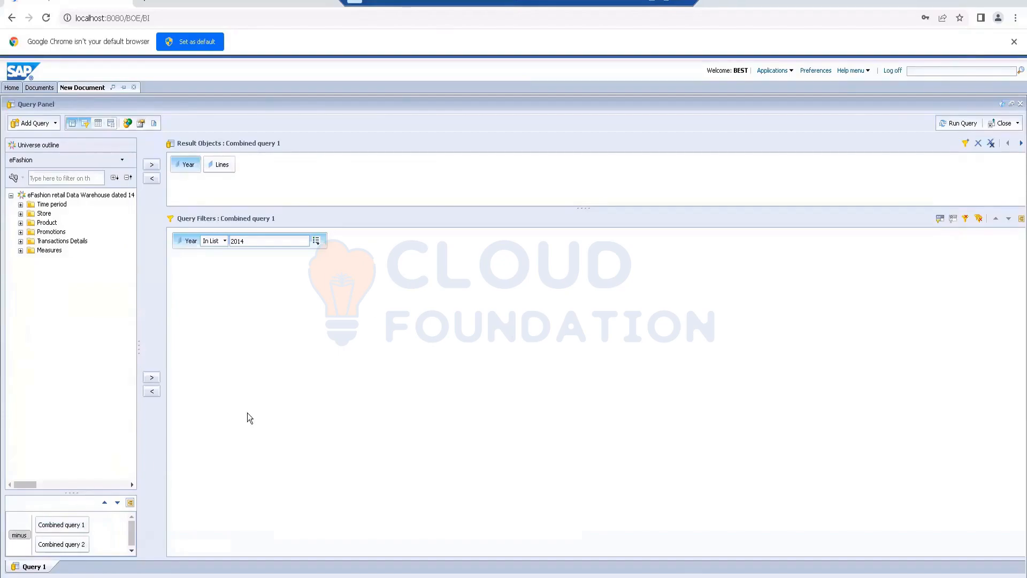
pyautogui.click(950, 124)
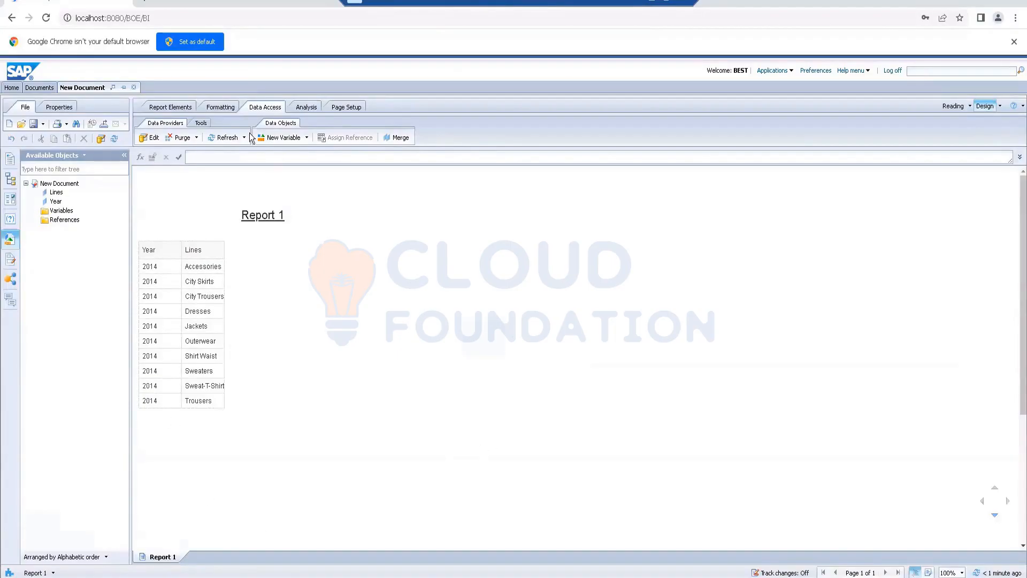
# Step: Start saving the report under a new name and open the trainer's folder within the Favorites Folder
pyautogui.click(43, 123)
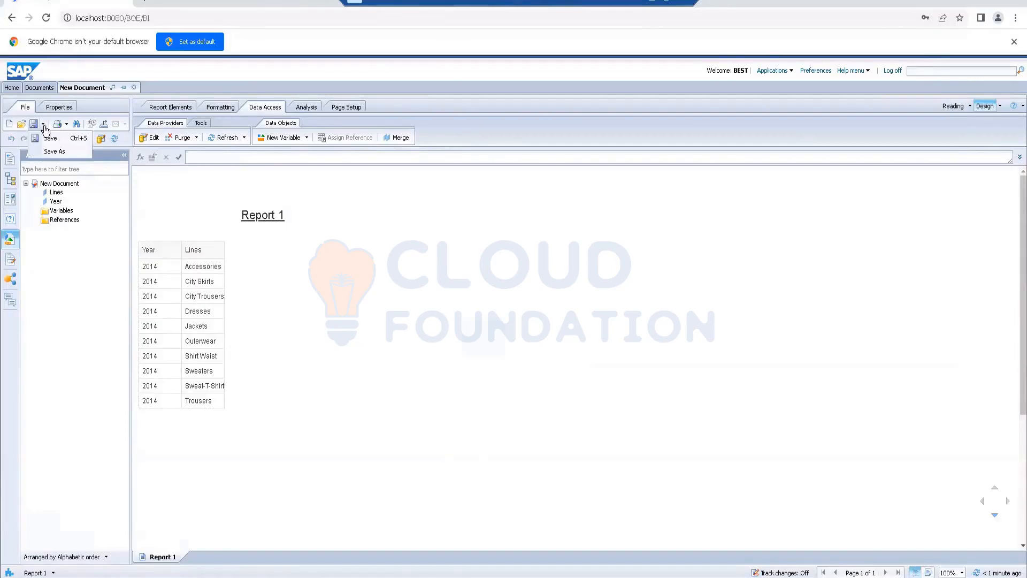
pyautogui.click(54, 152)
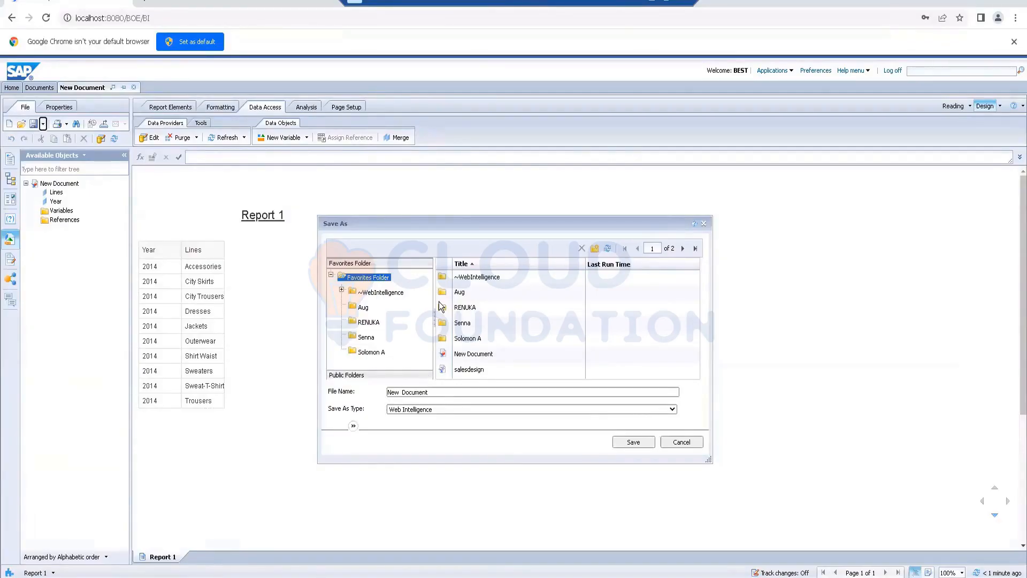
pyautogui.press('Return')
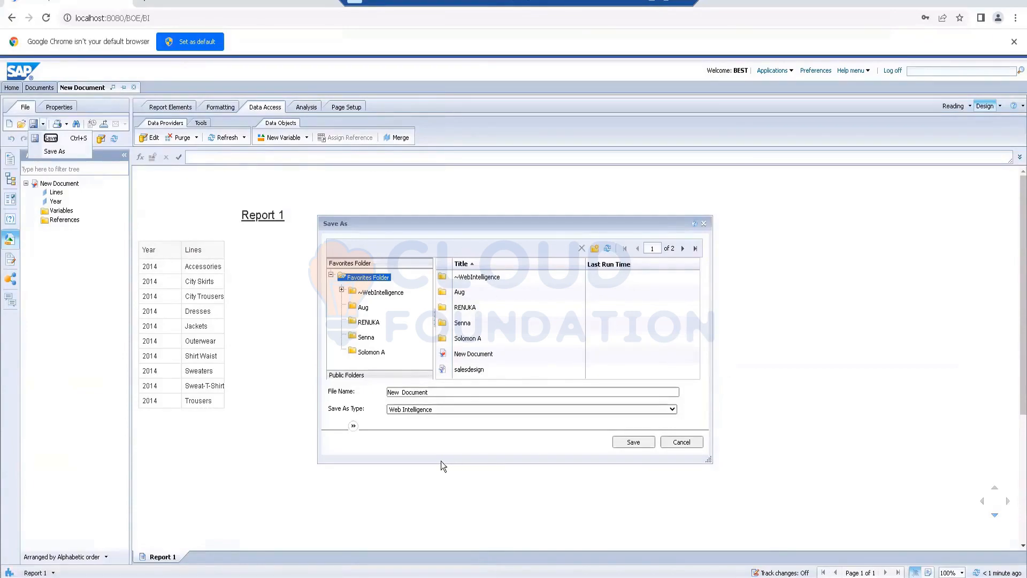
pyautogui.doubleClick(463, 307)
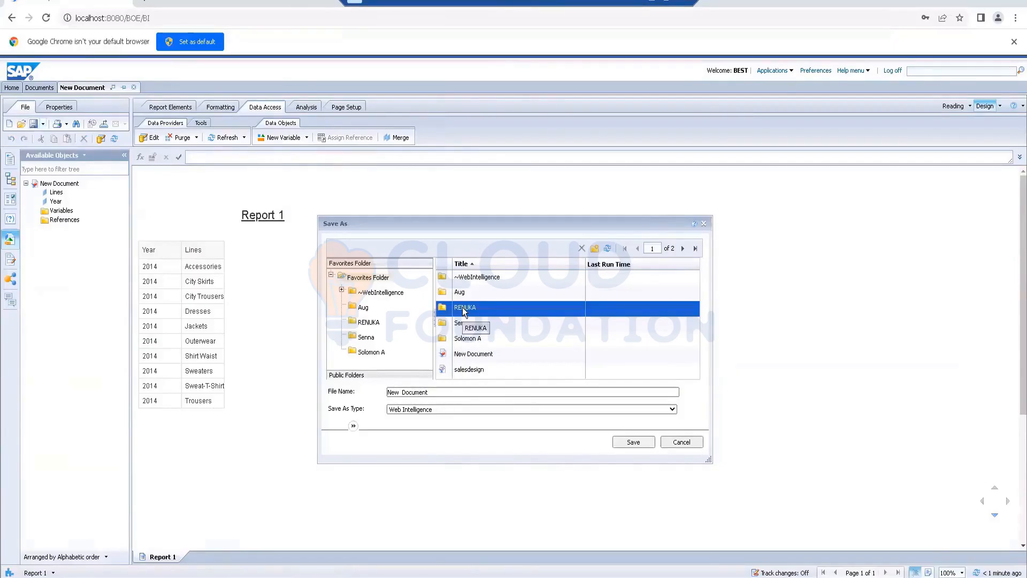
# Step: Name the document Sub Queries - Activity and save it as a Web Intelligence document
pyautogui.tripleClick(414, 392)
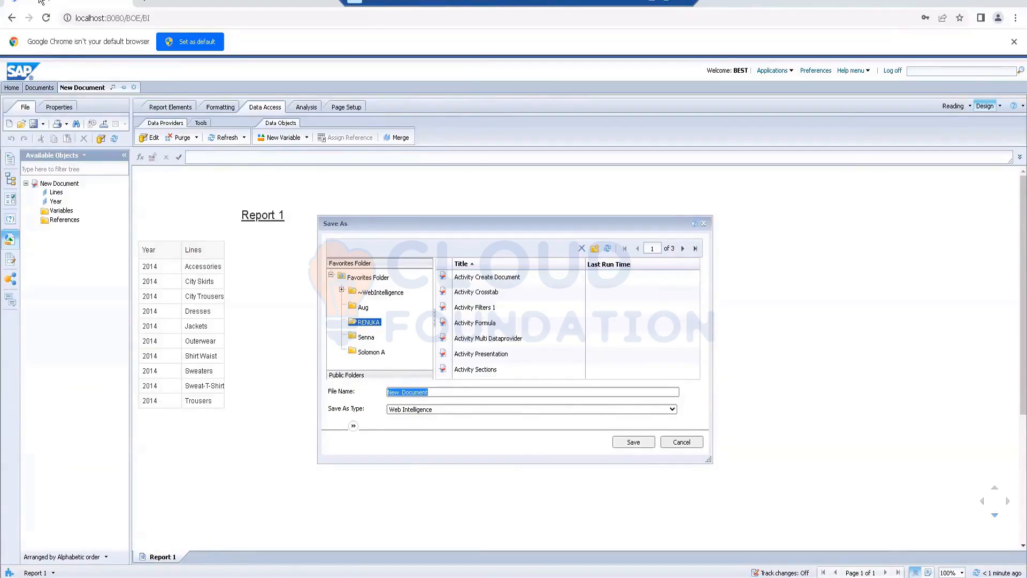
pyautogui.press('End')
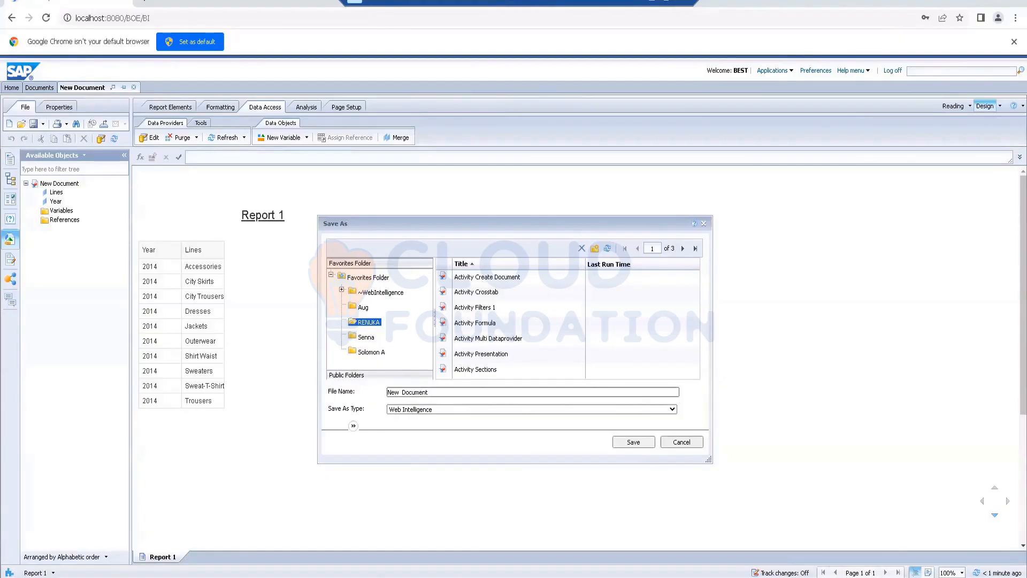
pyautogui.press('BackSpace')
pyautogui.press('BackSpace')
pyautogui.press('BackSpace')
pyautogui.press('BackSpace')
pyautogui.press('BackSpace')
pyautogui.press('BackSpace')
pyautogui.press('BackSpace')
pyautogui.press('BackSpace')
pyautogui.press('BackSpace')
pyautogui.press('BackSpace')
pyautogui.write('S')
pyautogui.write('ub Queries')
pyautogui.write(' - An')
pyautogui.press('BackSpace')
pyautogui.press('BackSpace')
pyautogui.write('Activity')
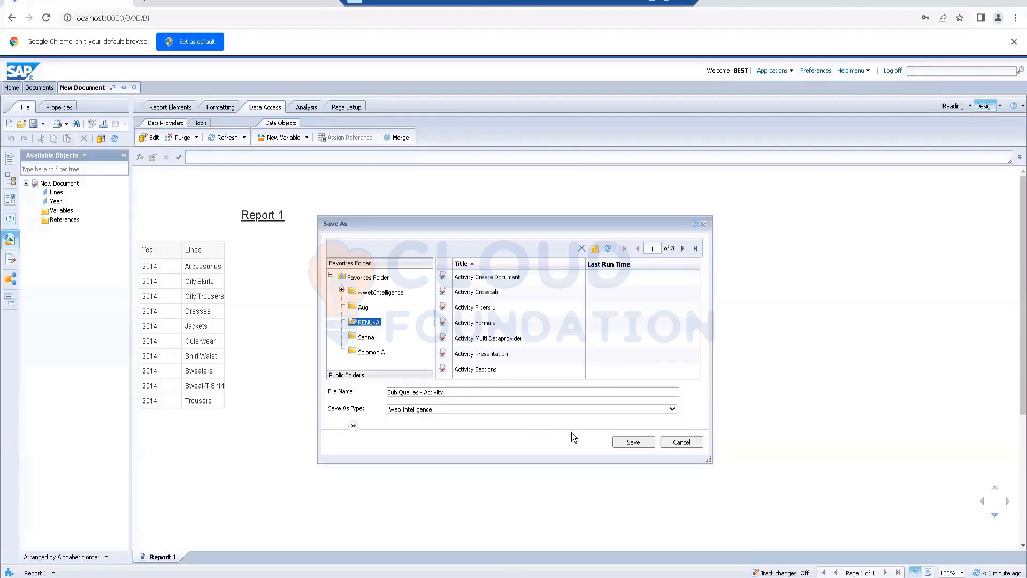
pyautogui.click(632, 440)
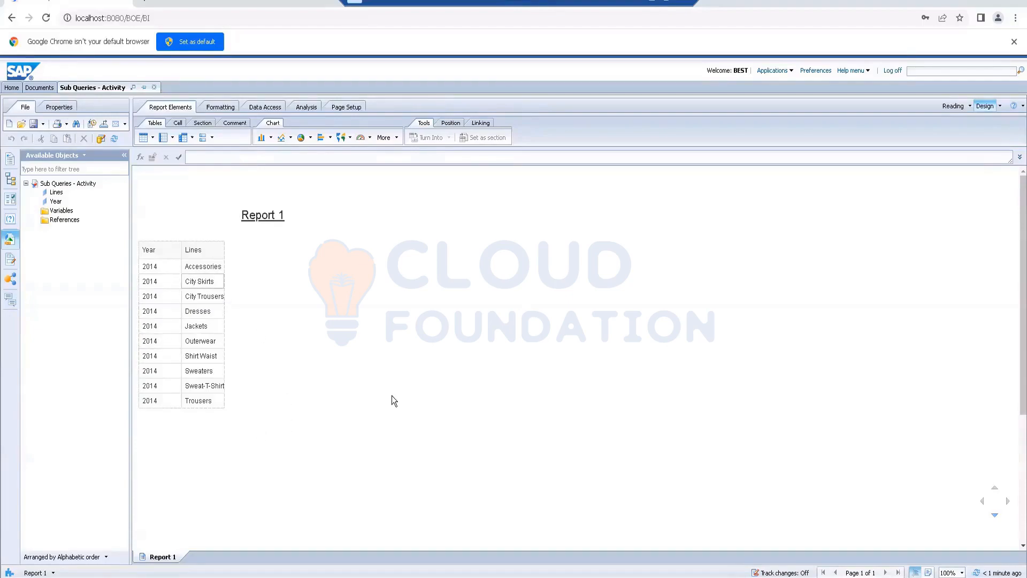
# Step: Reopen the query for editing and set Combined query 1's Year filter to 2015
pyautogui.click(269, 108)
pyautogui.click(151, 137)
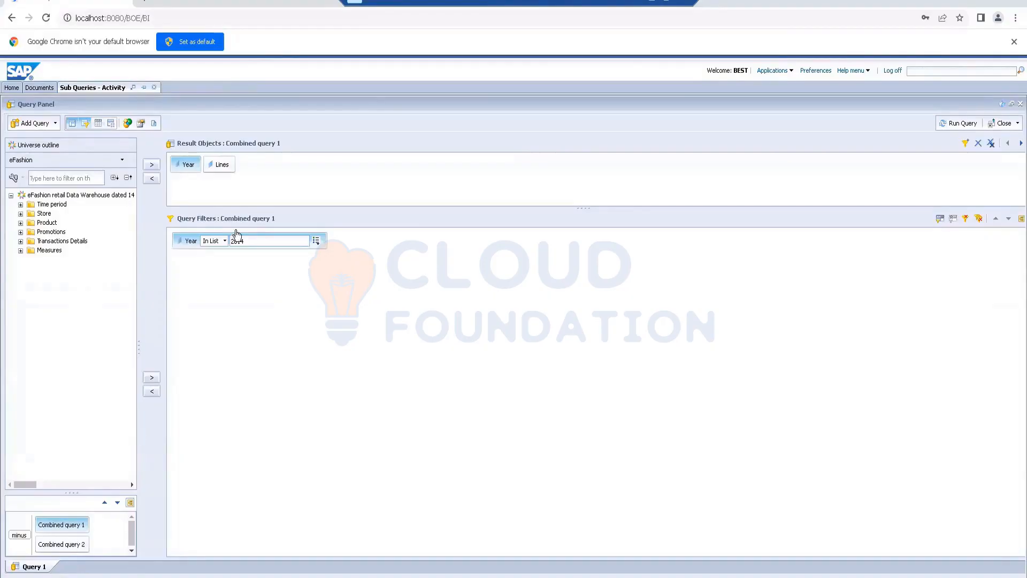
pyautogui.doubleClick(254, 241)
pyautogui.write('201')
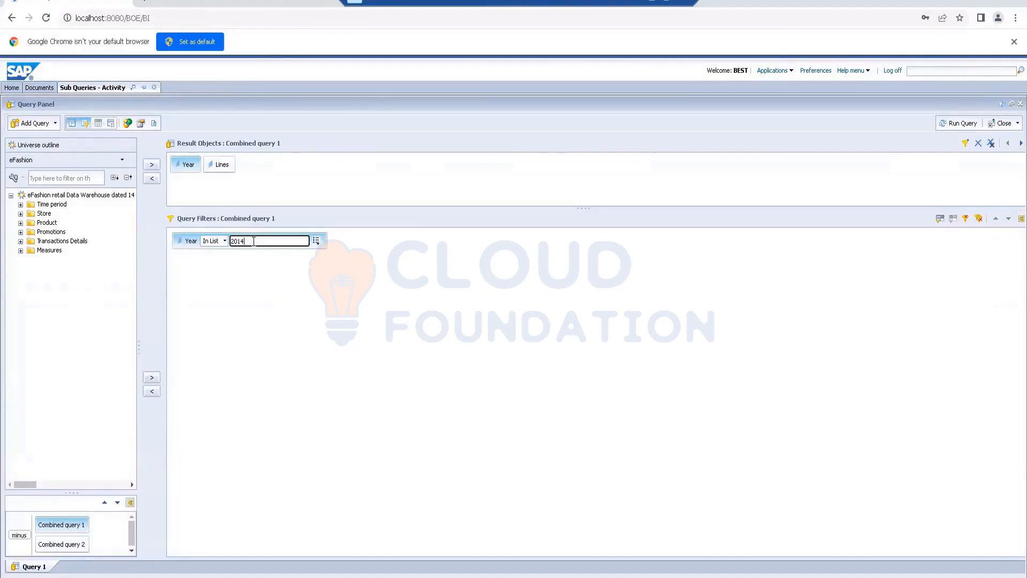
pyautogui.write('5')
# Step: Replace the year value in Combined query 2's Year filter and run the minus query
pyautogui.click(61, 544)
pyautogui.doubleClick(256, 241)
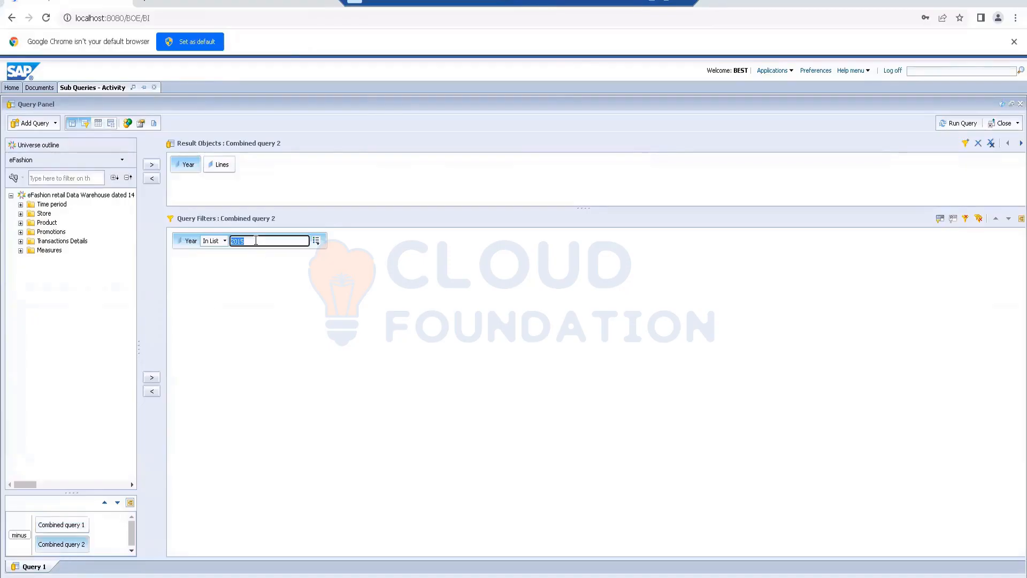
pyautogui.write('201')
pyautogui.click(947, 124)
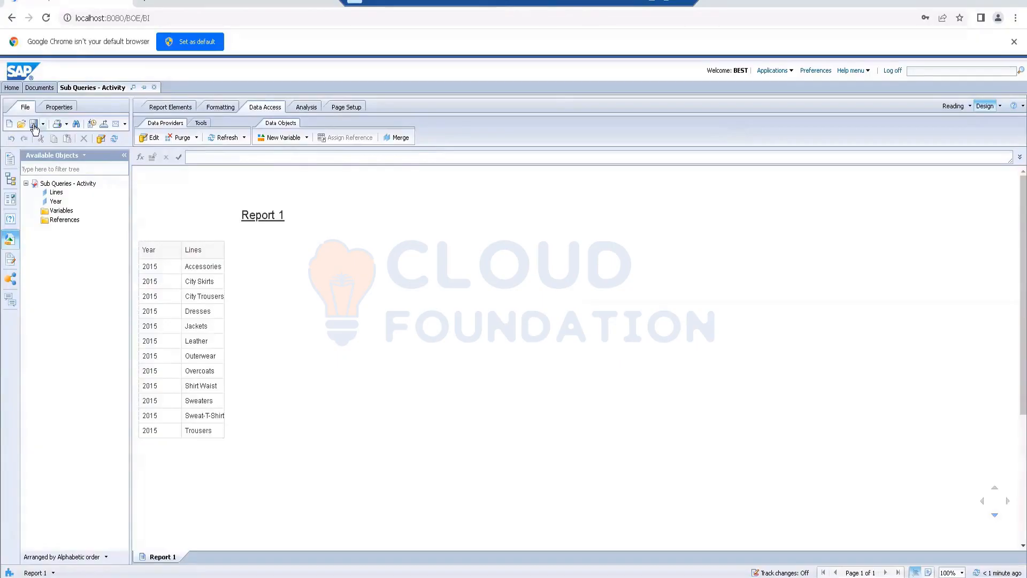
# Step: Close the Sub Queries - Activity document
pyautogui.click(155, 88)
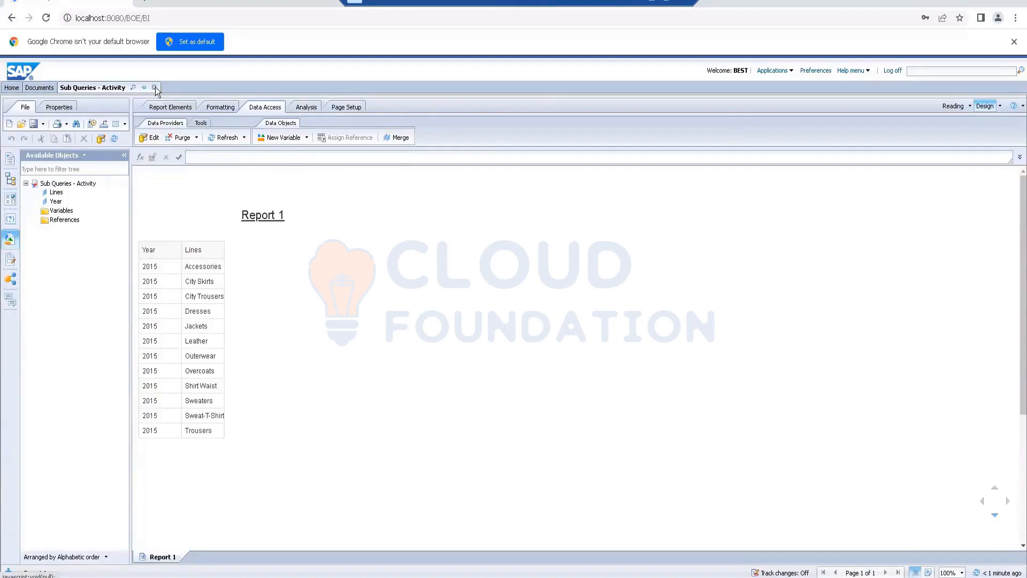
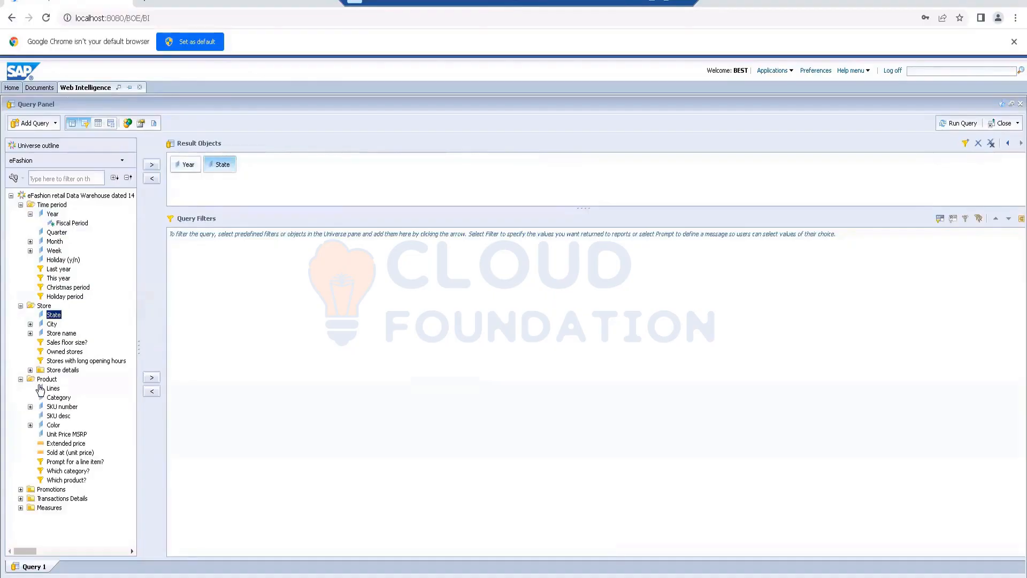
# Step: Add Lines from Product and Sales revenue from Measures to the query's result objects
pyautogui.doubleClick(53, 388)
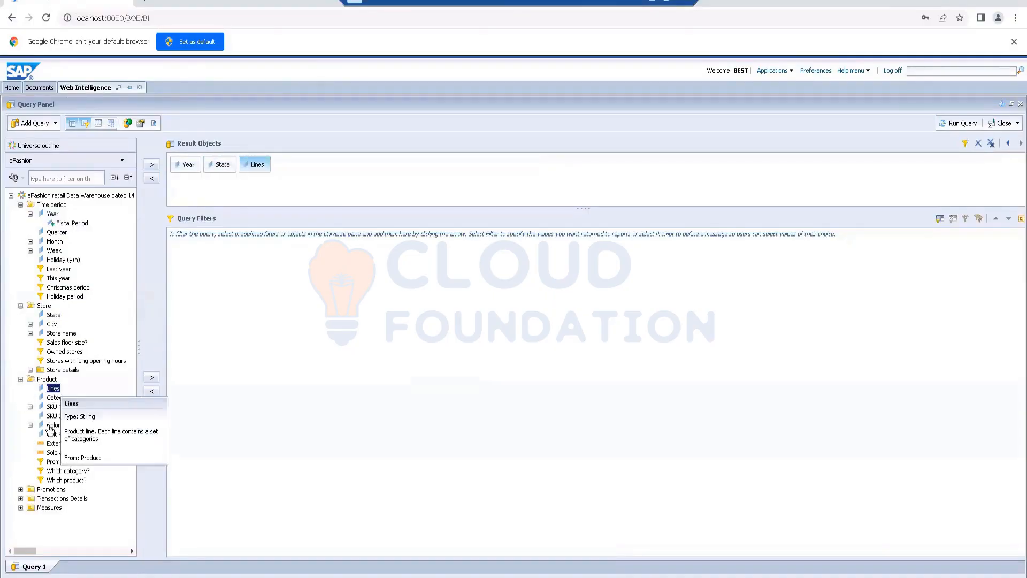
pyautogui.click(21, 507)
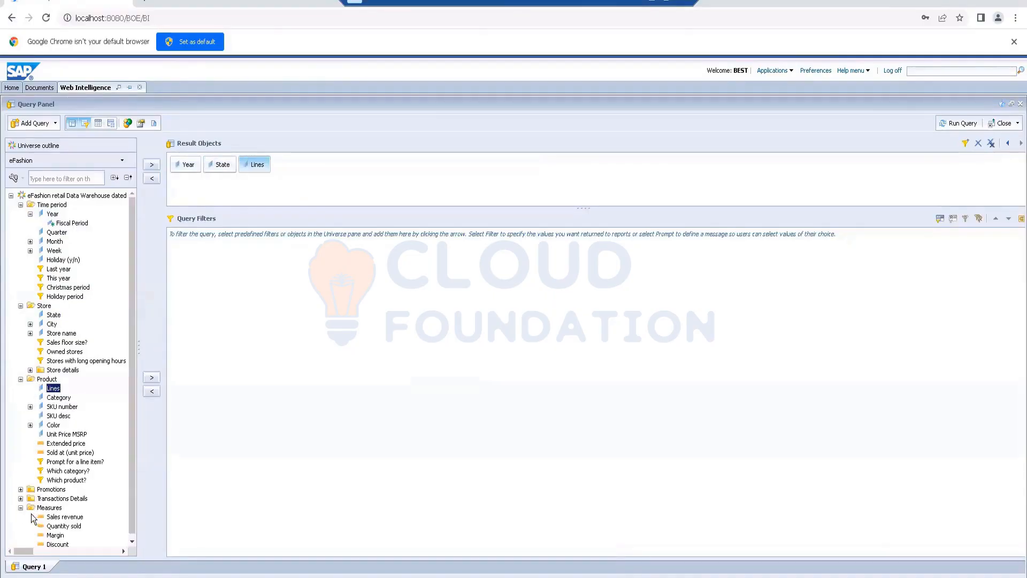
pyautogui.doubleClick(65, 516)
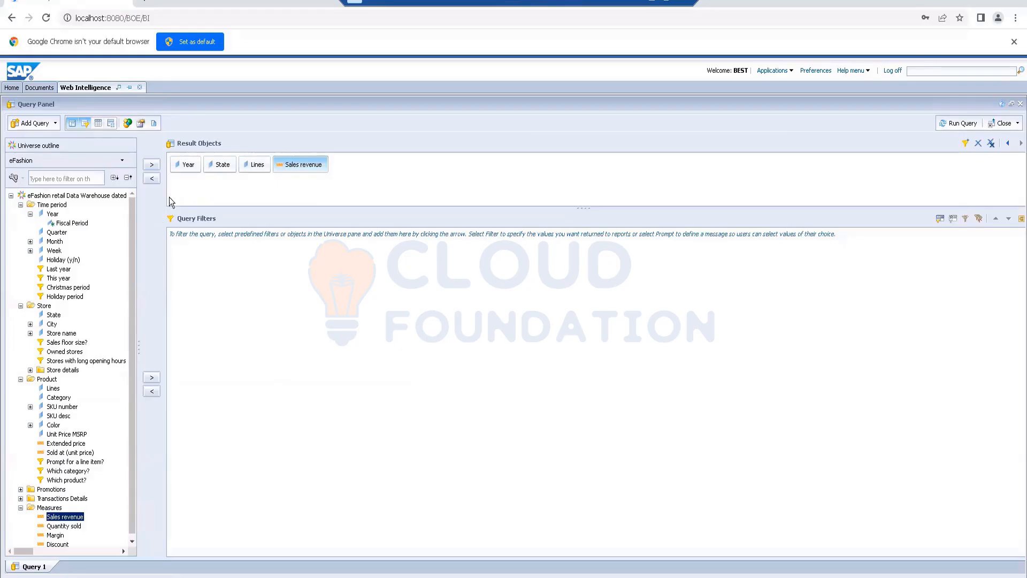
# Step: Add a Year filter in list with the values 2015 and 2016, and run the query
pyautogui.click(185, 165)
pyautogui.moveTo(224, 284); pyautogui.dragTo(225, 282)
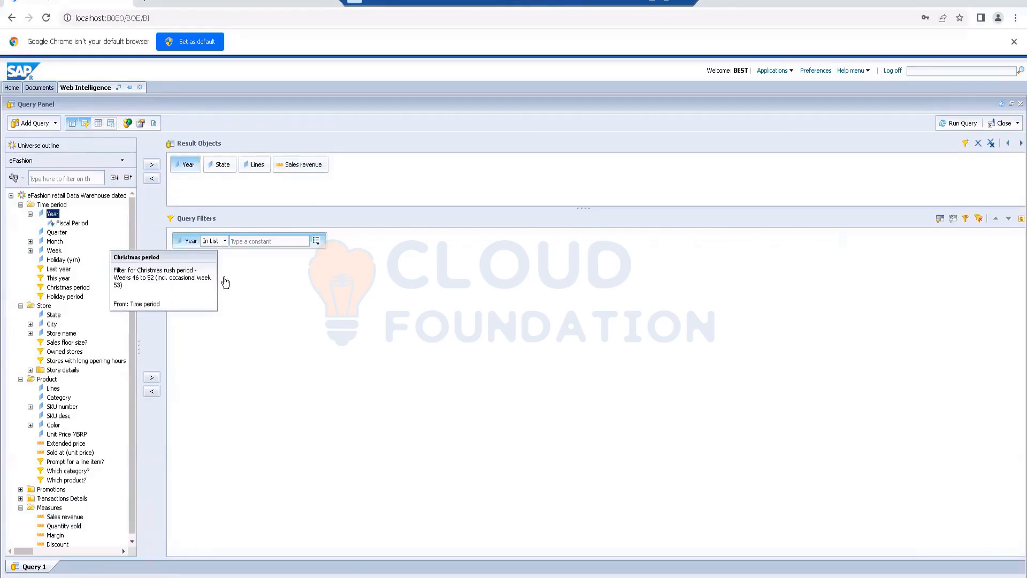
pyautogui.click(316, 241)
pyautogui.click(347, 269)
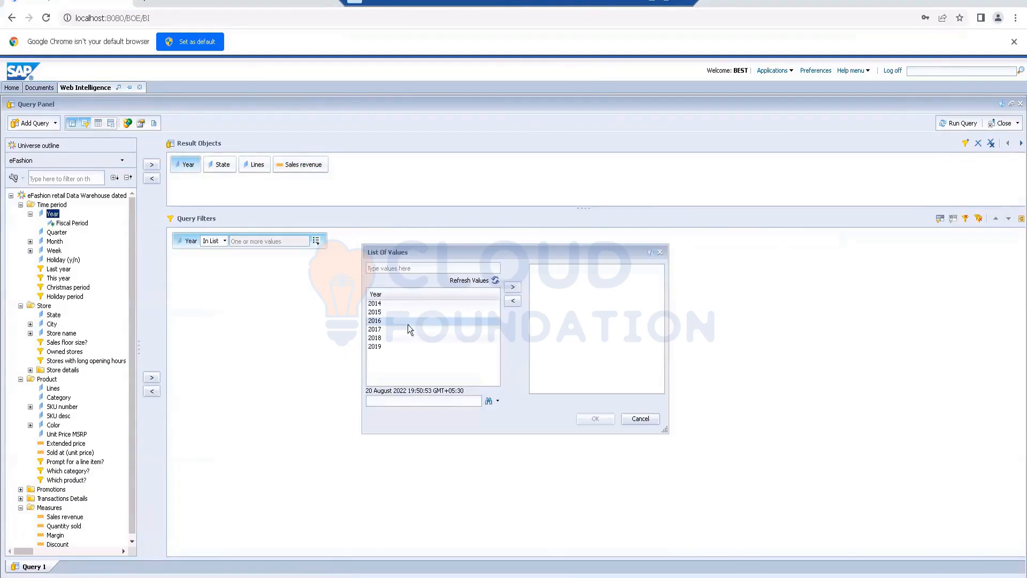
pyautogui.click(393, 314)
pyautogui.keyDown('ctrl'); pyautogui.click(391, 320); pyautogui.keyUp('ctrl')
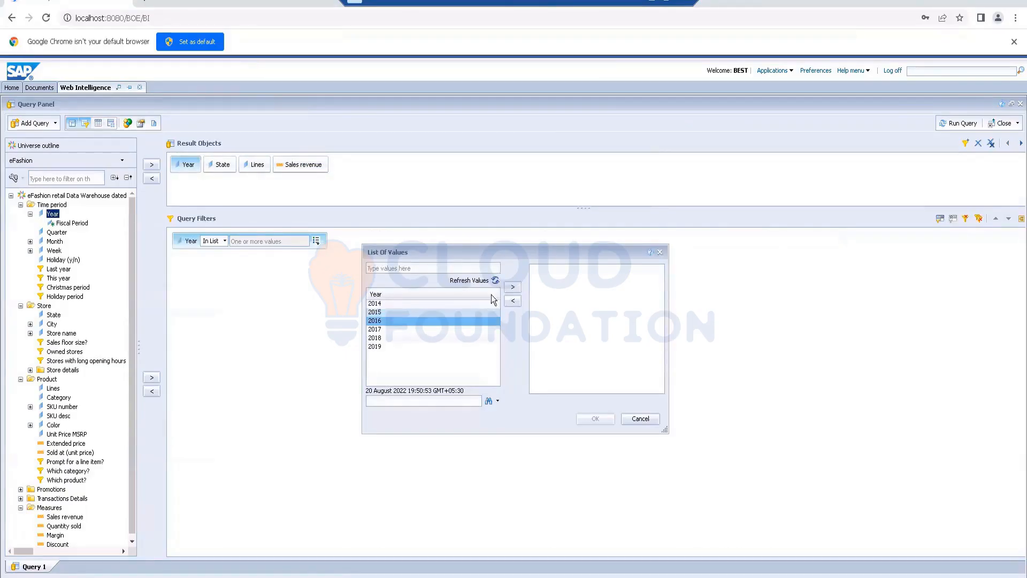
pyautogui.click(512, 287)
pyautogui.click(592, 419)
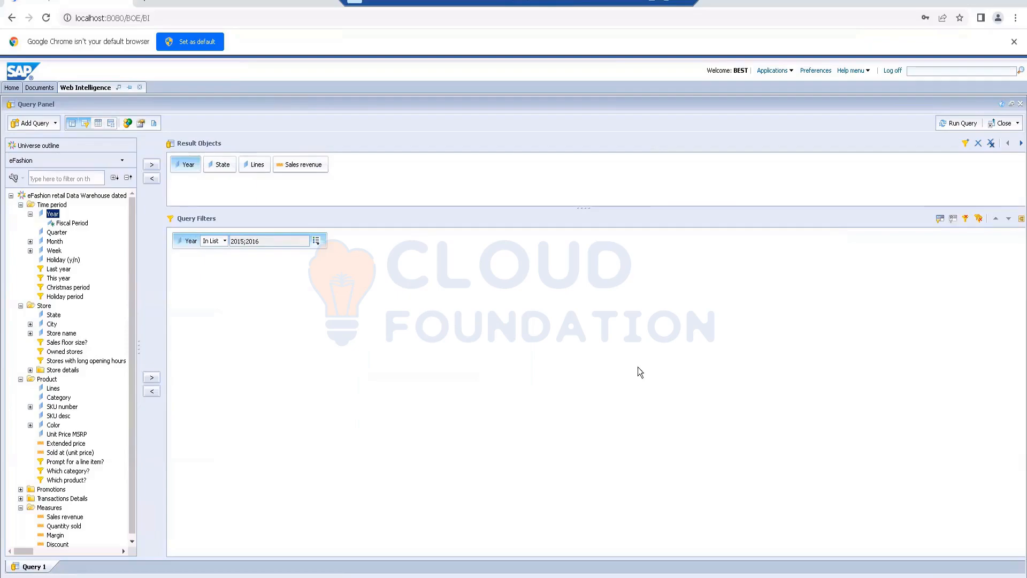
pyautogui.click(959, 124)
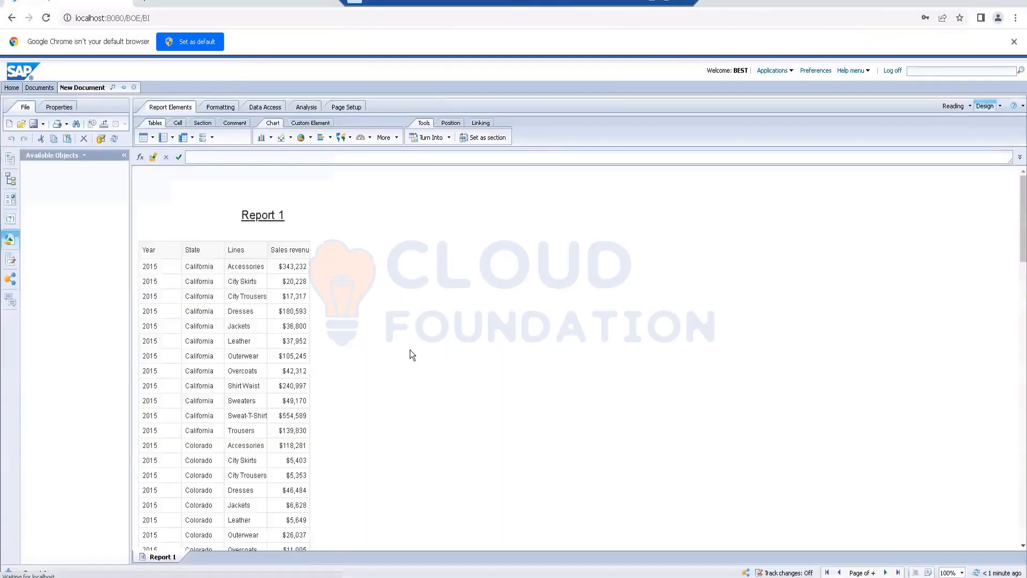
# Step: Delete the Year column from the Report 1 table
pyautogui.scroll(-3, 181, 392)
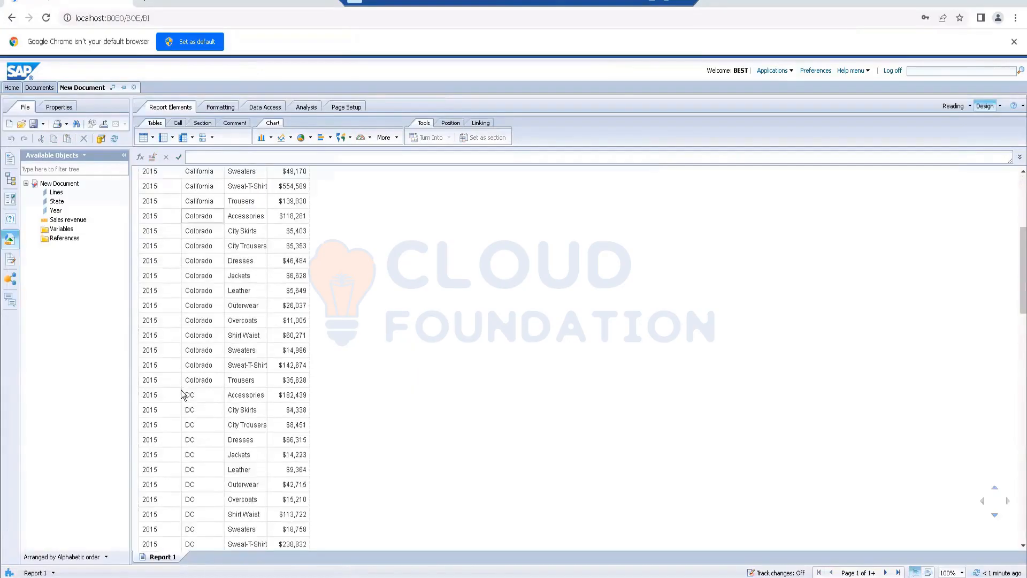
pyautogui.scroll(3, 181, 393)
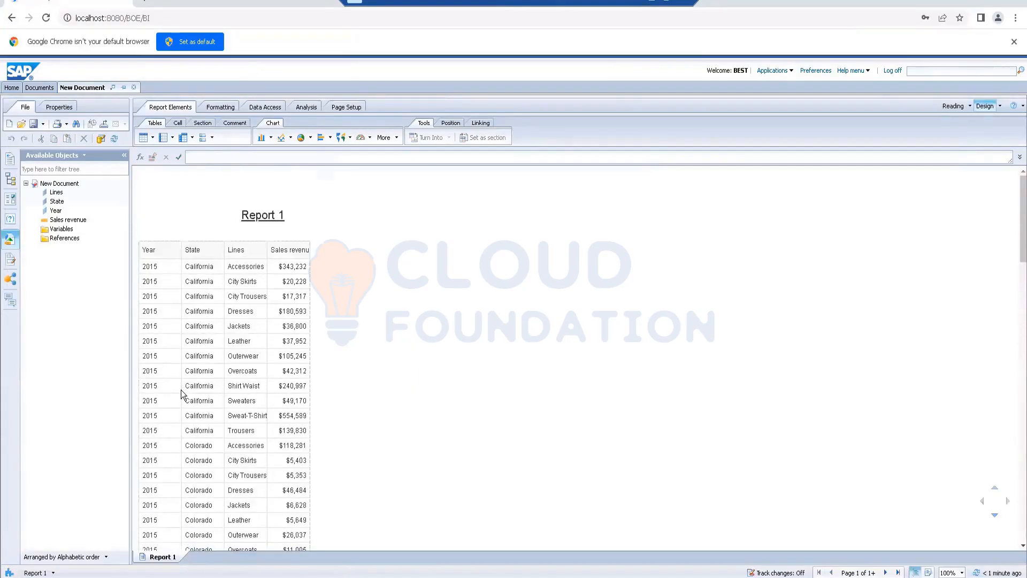
pyautogui.click(165, 341)
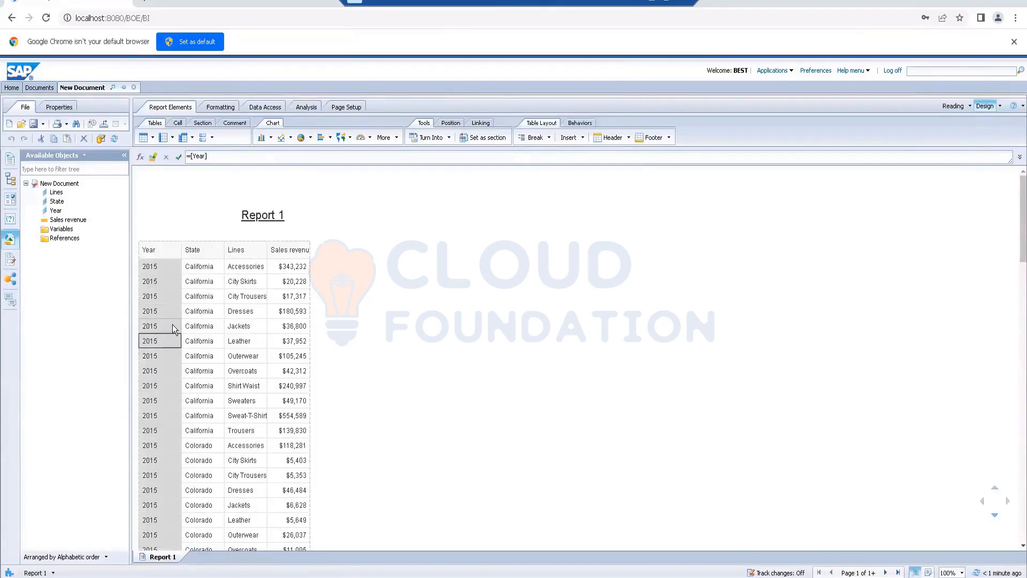
pyautogui.press('Delete')
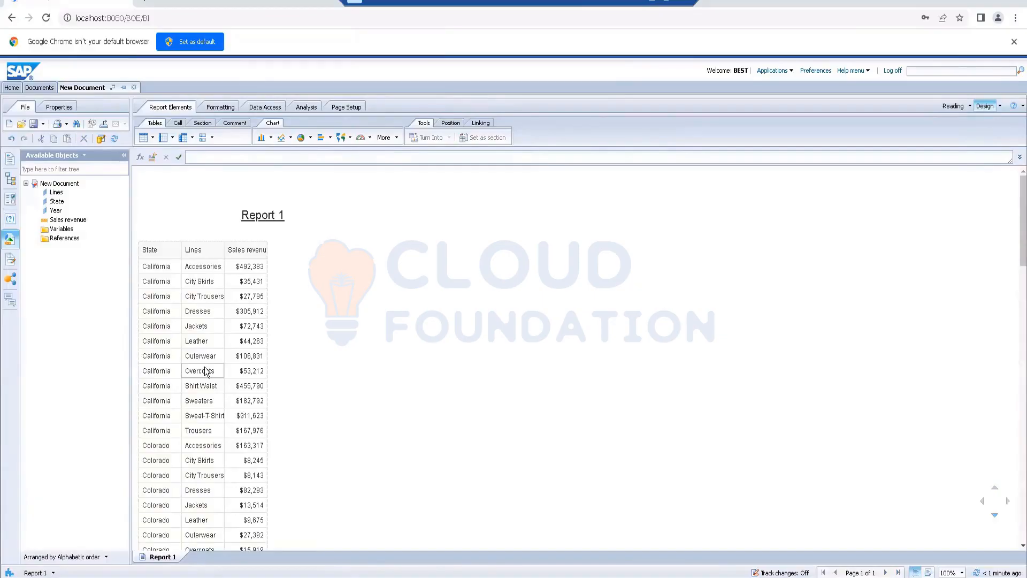
# Step: Examine the State and Lines columns through the whole report table to see which product lines are listed for each state
pyautogui.click(205, 269)
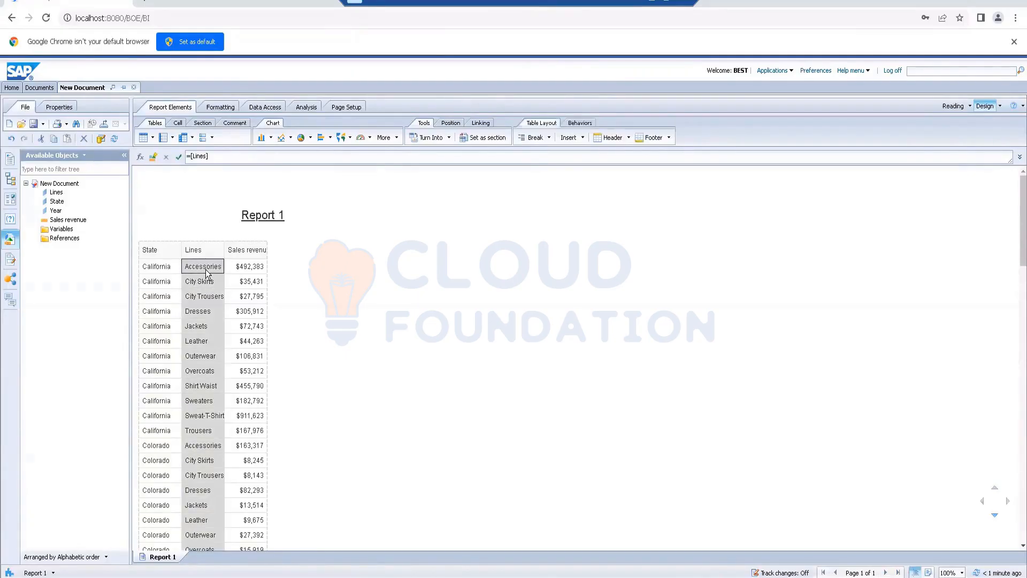
pyautogui.scroll(-1, 214, 369)
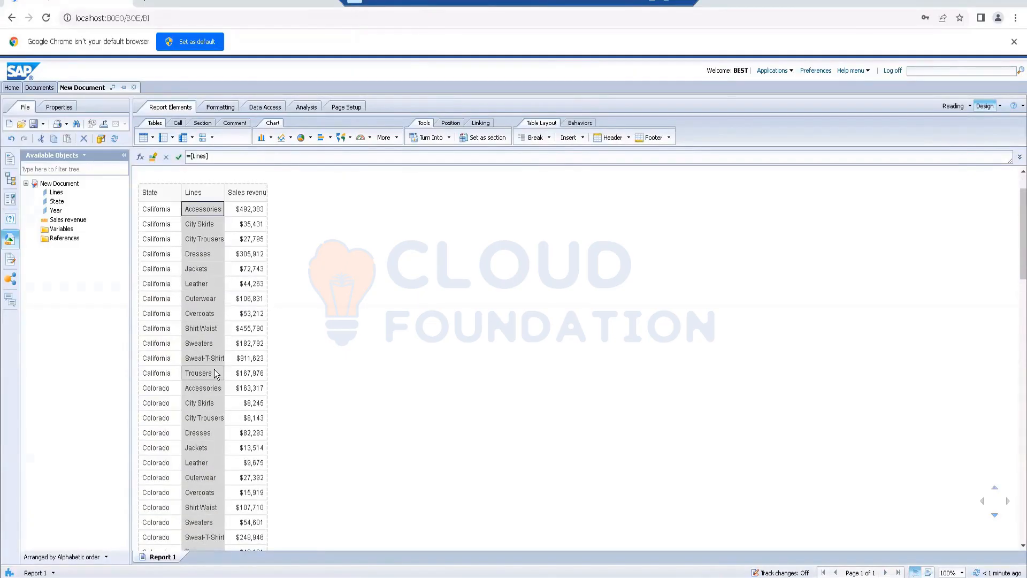
pyautogui.scroll(1, 215, 373)
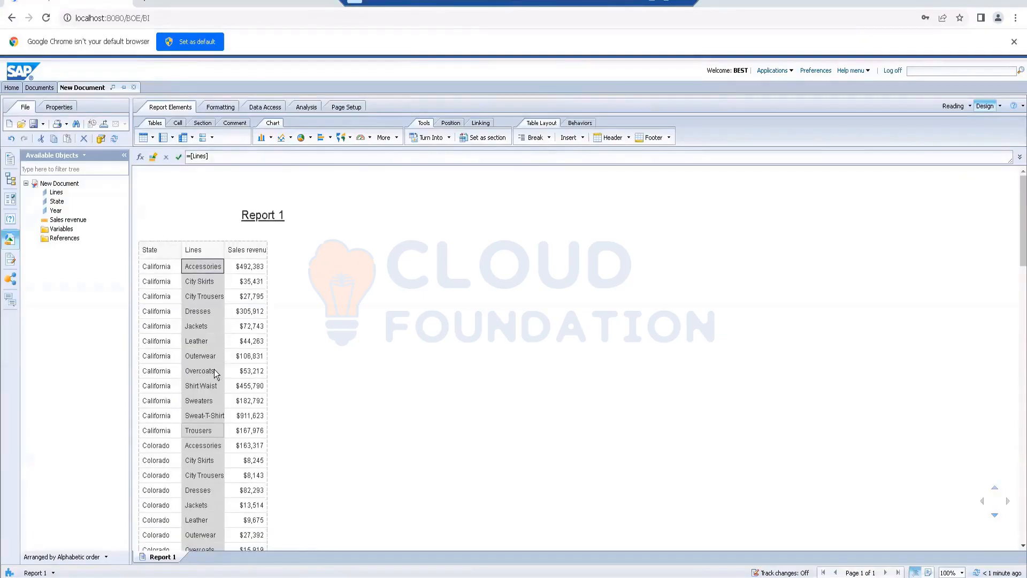
pyautogui.click(160, 319)
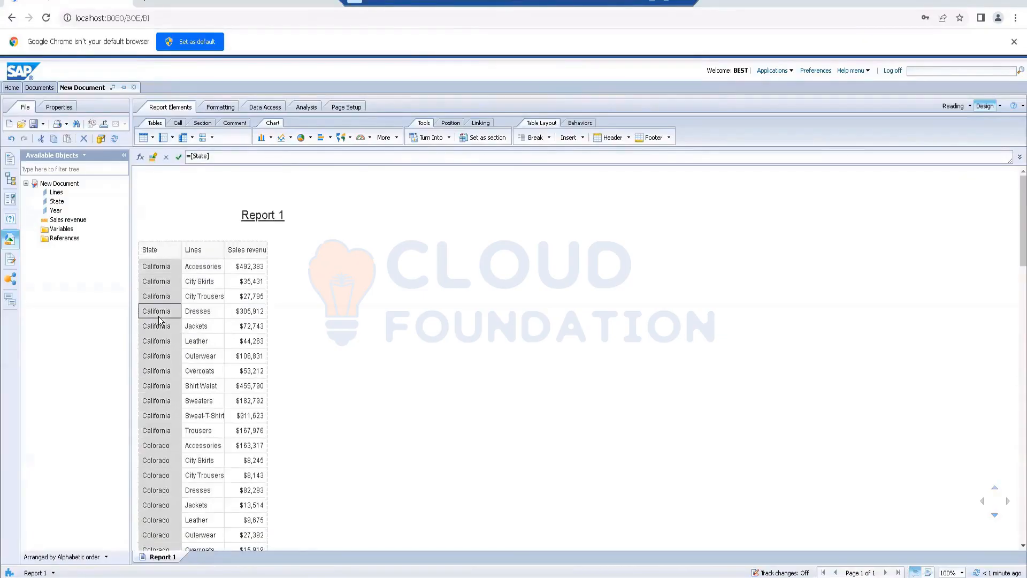
pyautogui.scroll(-4, 158, 319)
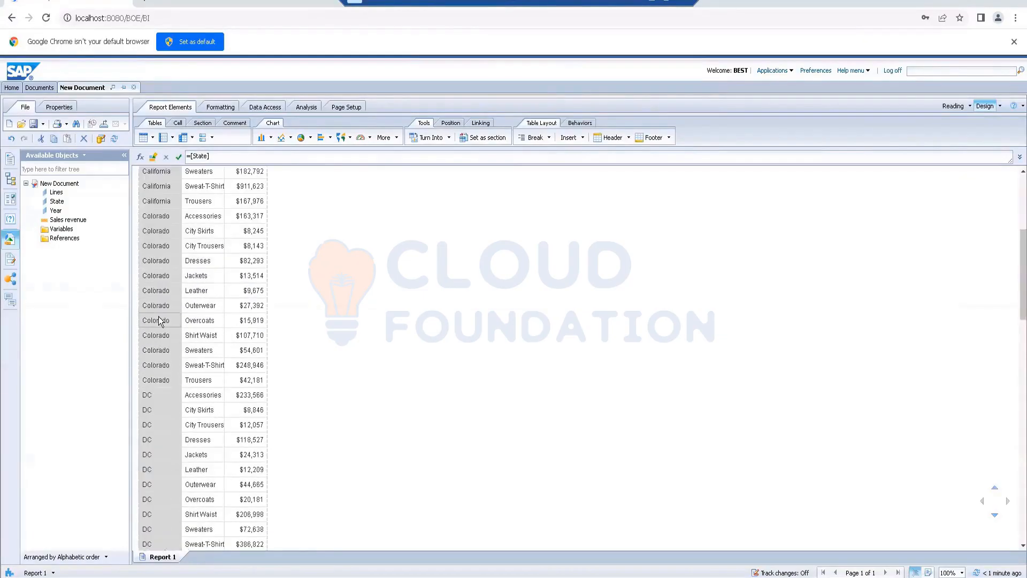
pyautogui.scroll(4, 158, 316)
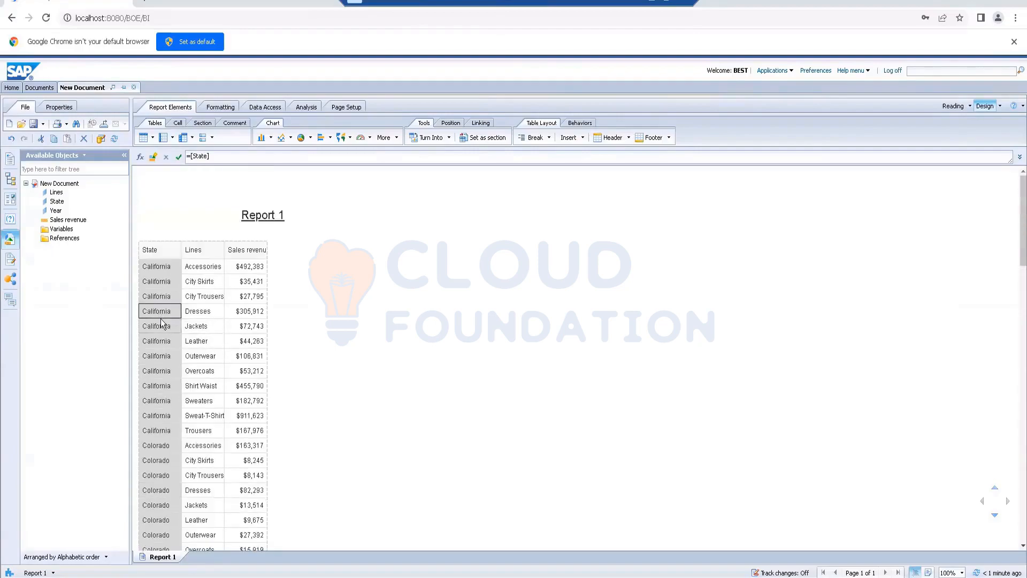
pyautogui.click(205, 327)
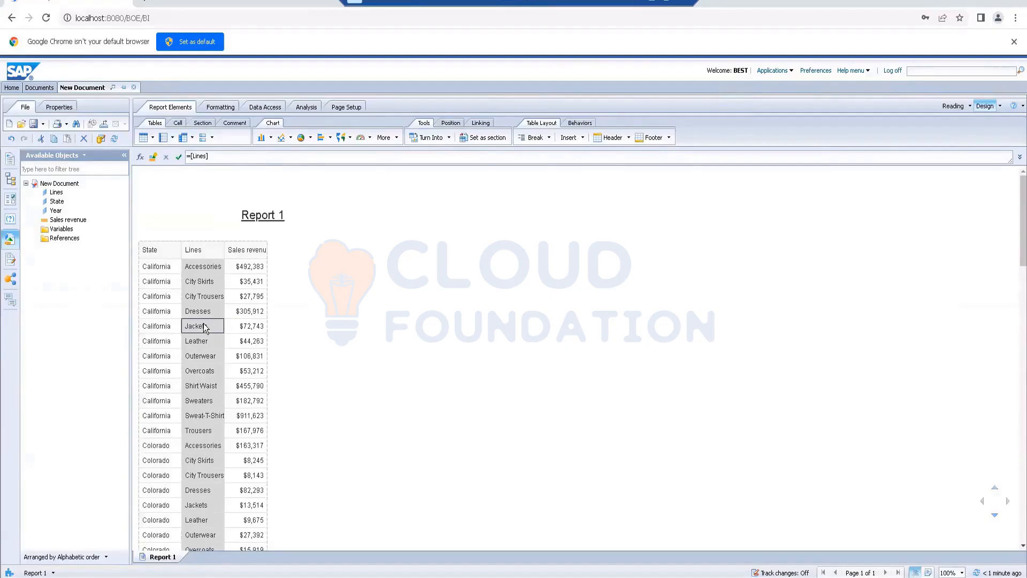
pyautogui.scroll(-12, 204, 326)
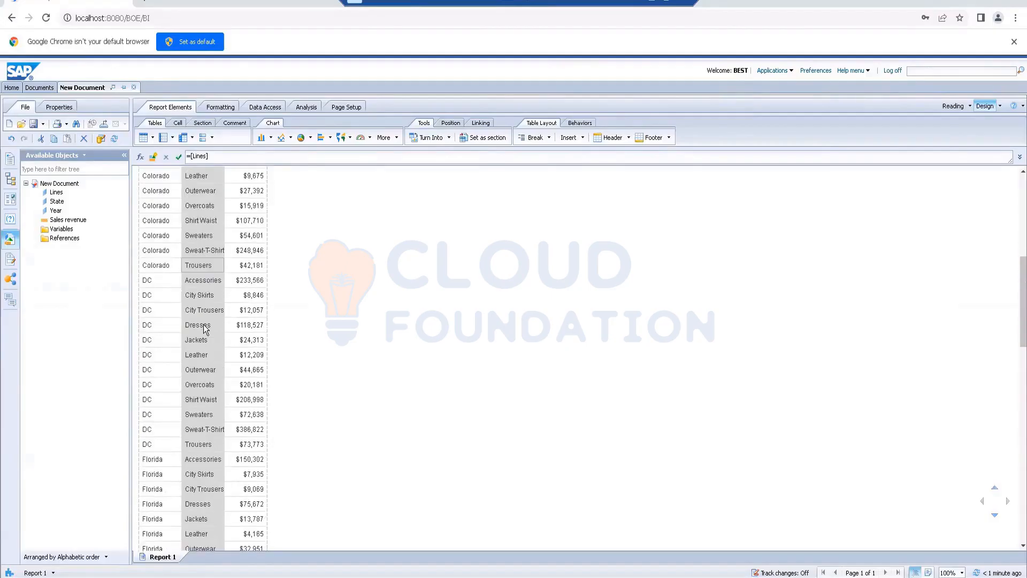
pyautogui.scroll(6, 204, 324)
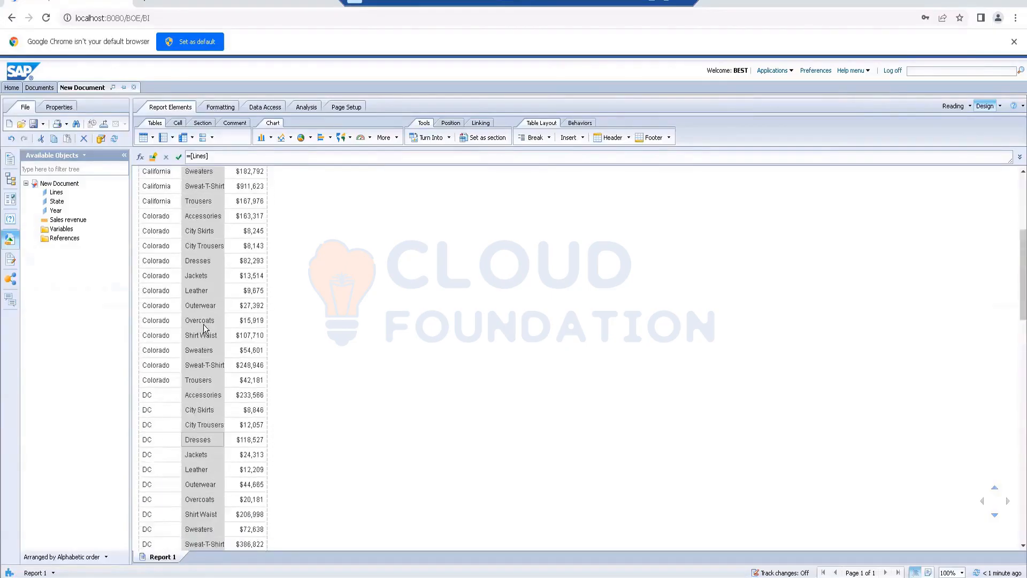
pyautogui.scroll(-8, 203, 324)
pyautogui.scroll(-4, 204, 324)
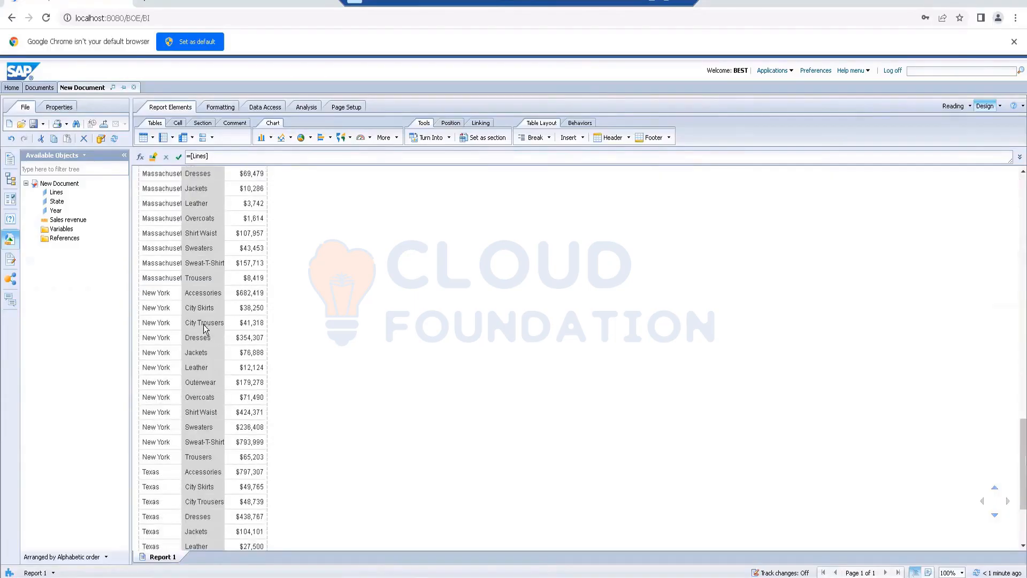
pyautogui.scroll(-3, 203, 324)
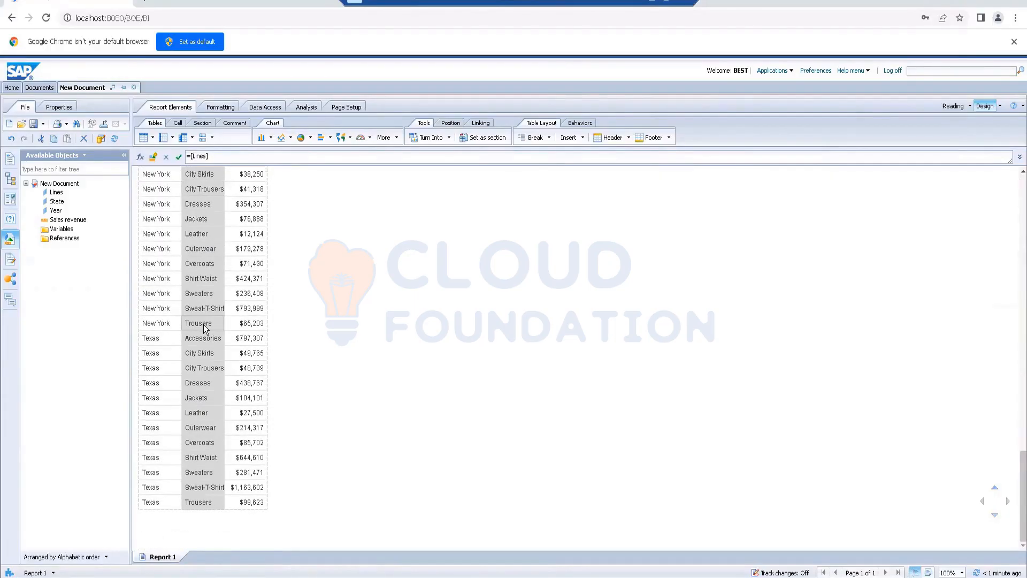
pyautogui.scroll(1, 203, 325)
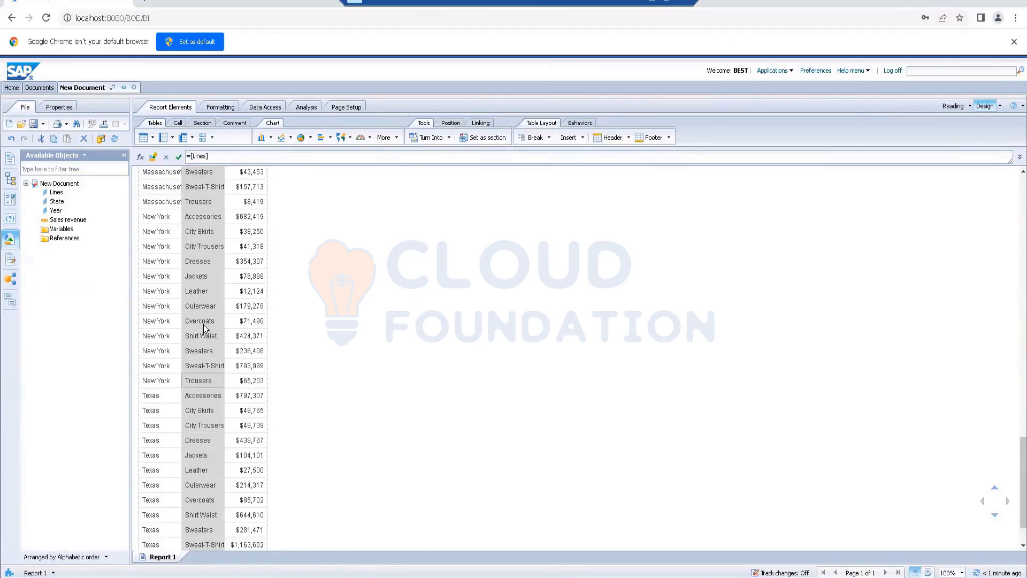
pyautogui.scroll(3, 203, 325)
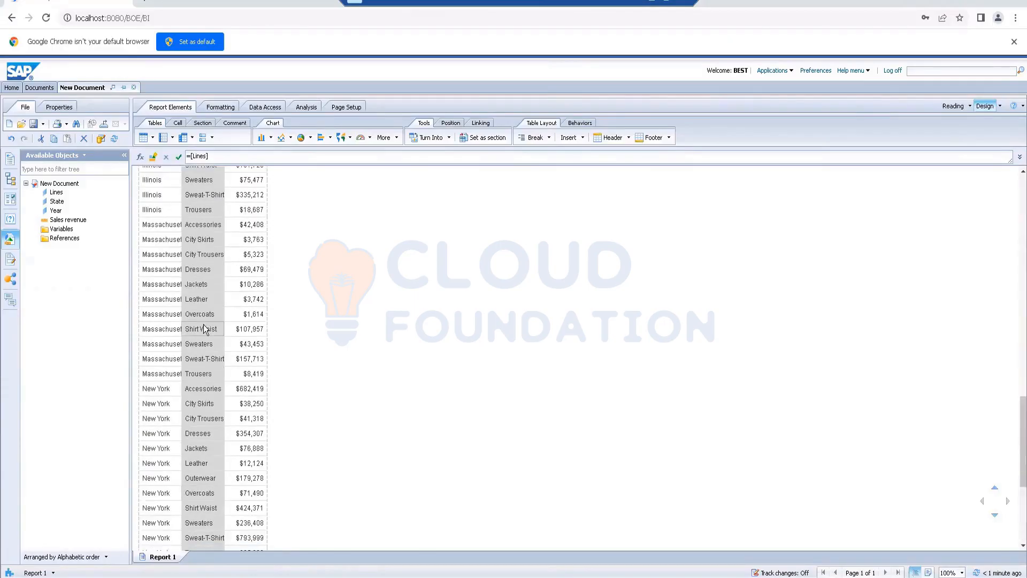
# Step: Add a report filter on the Lines column that keeps City Skirts, City Trousers and Shirt Waist in the list
pyautogui.rightClick(208, 269)
pyautogui.moveTo(262, 306)
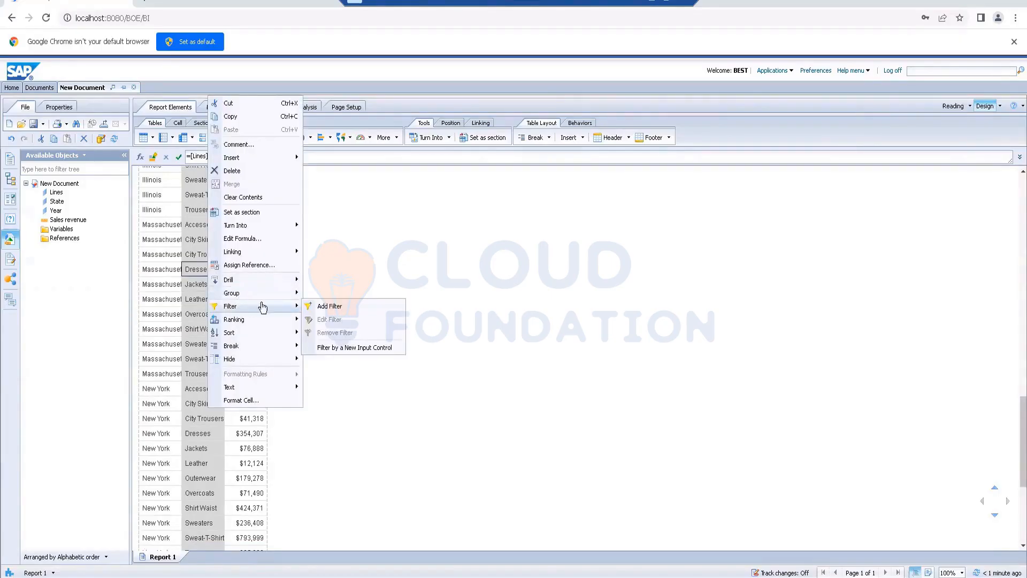
pyautogui.click(324, 306)
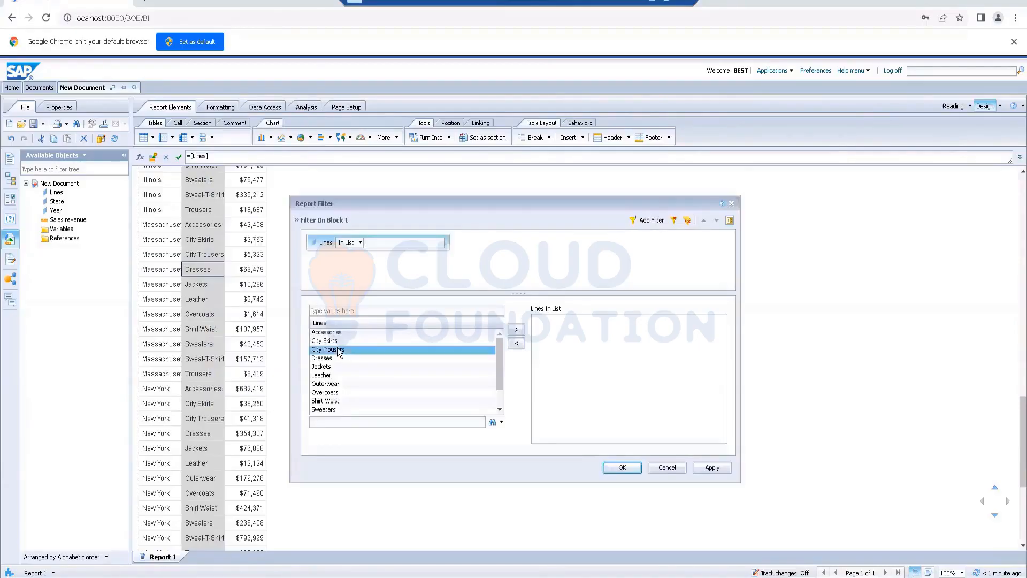
pyautogui.click(340, 352)
pyautogui.keyDown('ctrl'); pyautogui.click(336, 342); pyautogui.keyUp('ctrl')
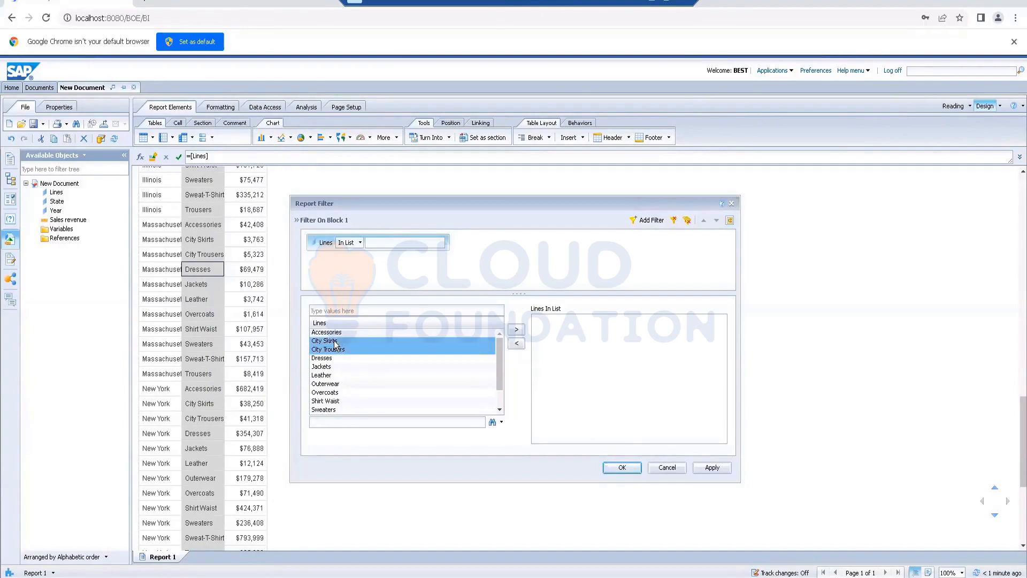
pyautogui.scroll(-1, 342, 359)
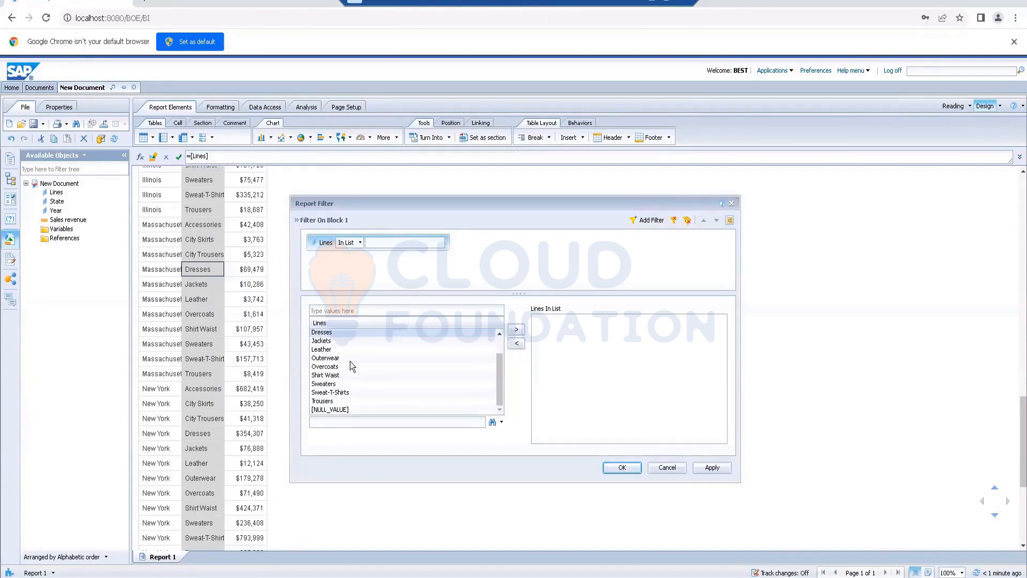
pyautogui.keyDown('ctrl'); pyautogui.click(333, 367); pyautogui.keyUp('ctrl')
pyautogui.keyDown('ctrl'); pyautogui.click(331, 375); pyautogui.keyUp('ctrl')
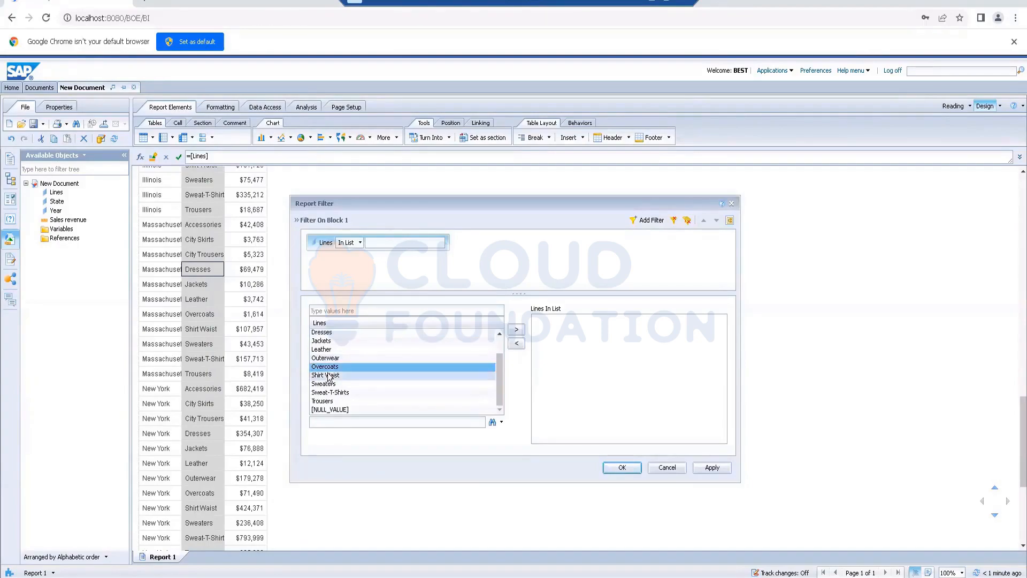
pyautogui.keyDown('ctrl'); pyautogui.click(330, 367); pyautogui.keyUp('ctrl')
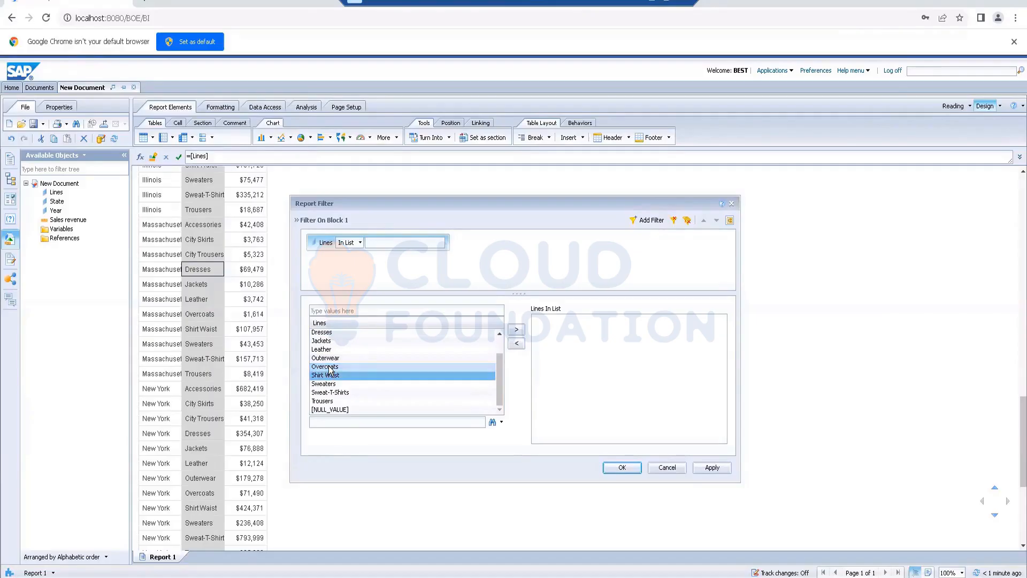
pyautogui.click(519, 333)
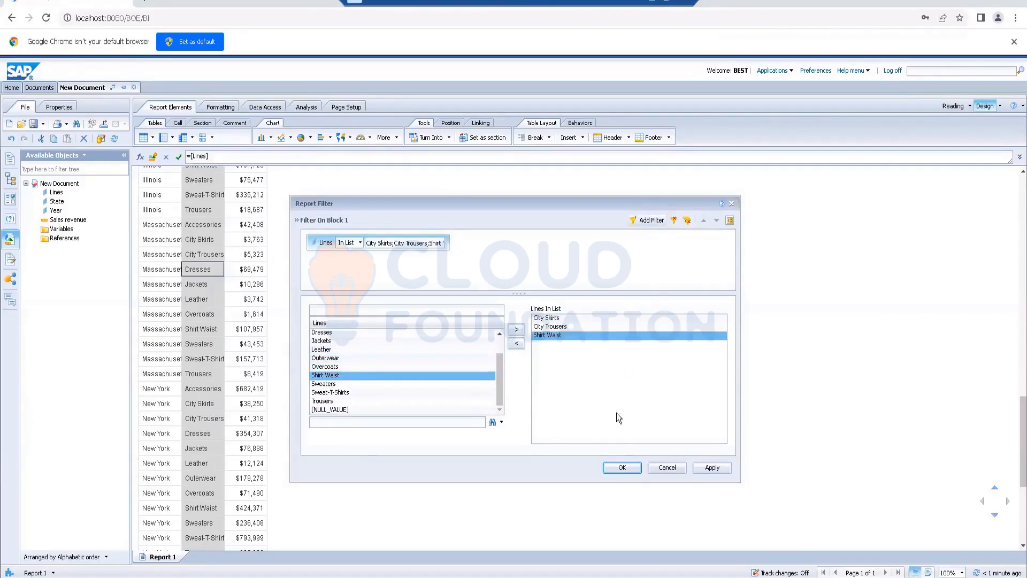
pyautogui.click(623, 468)
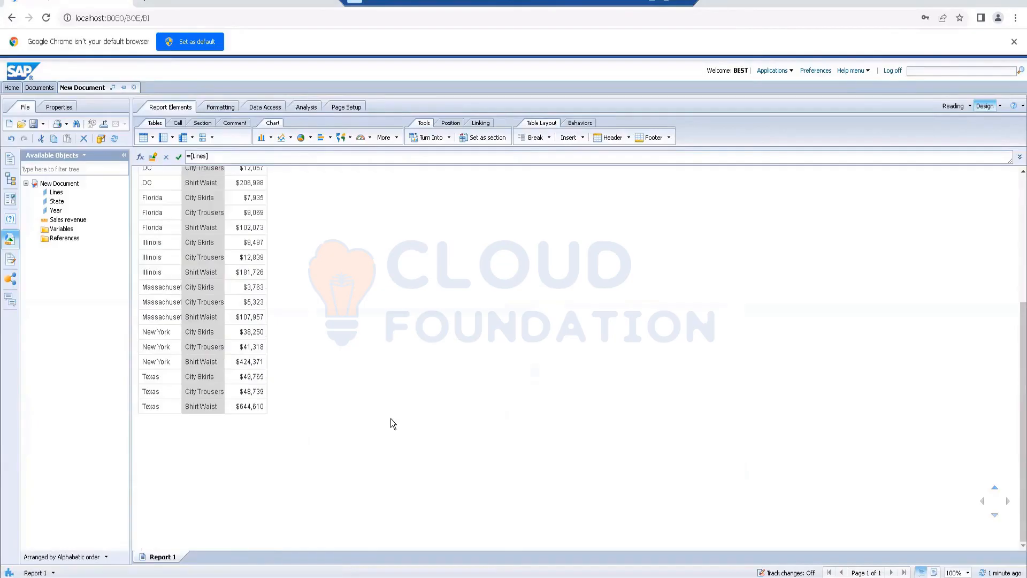
# Step: Start a new variable named Line Split and set its qualification to Dimension
pyautogui.scroll(4, 390, 419)
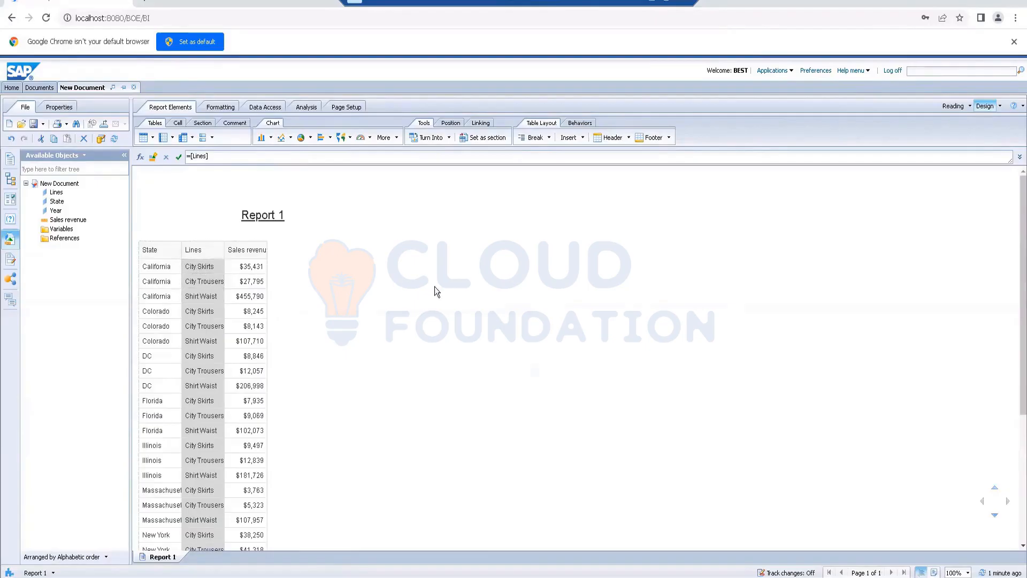
pyautogui.click(439, 329)
pyautogui.click(205, 283)
pyautogui.click(267, 109)
pyautogui.click(284, 138)
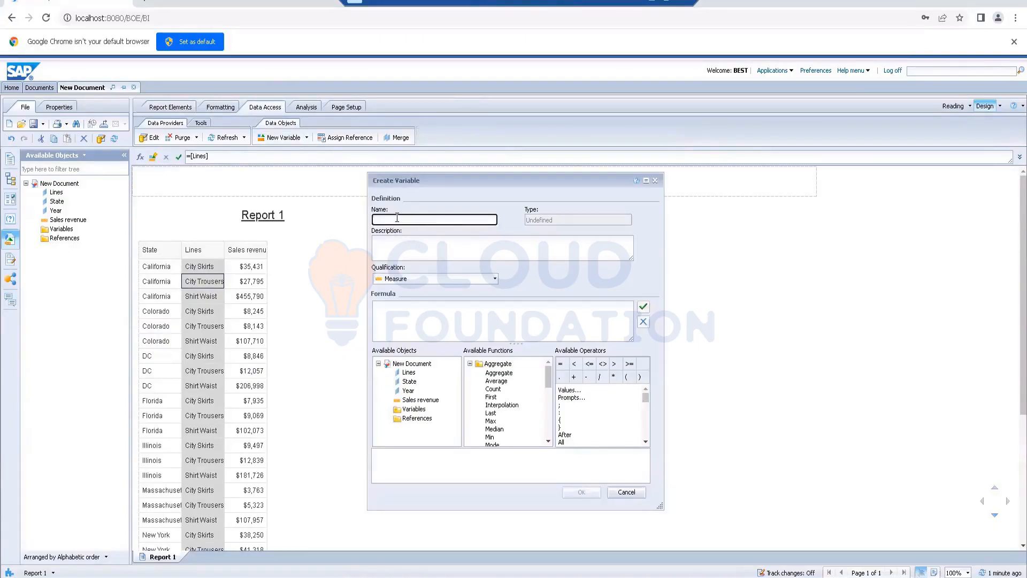
pyautogui.write('Line Split')
pyautogui.click(464, 283)
pyautogui.click(464, 283)
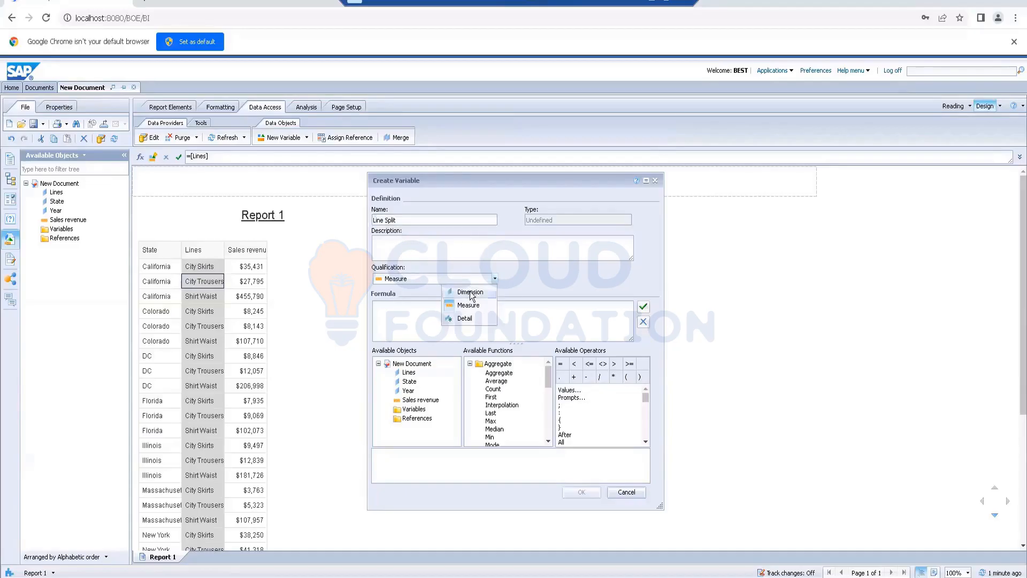
pyautogui.click(469, 292)
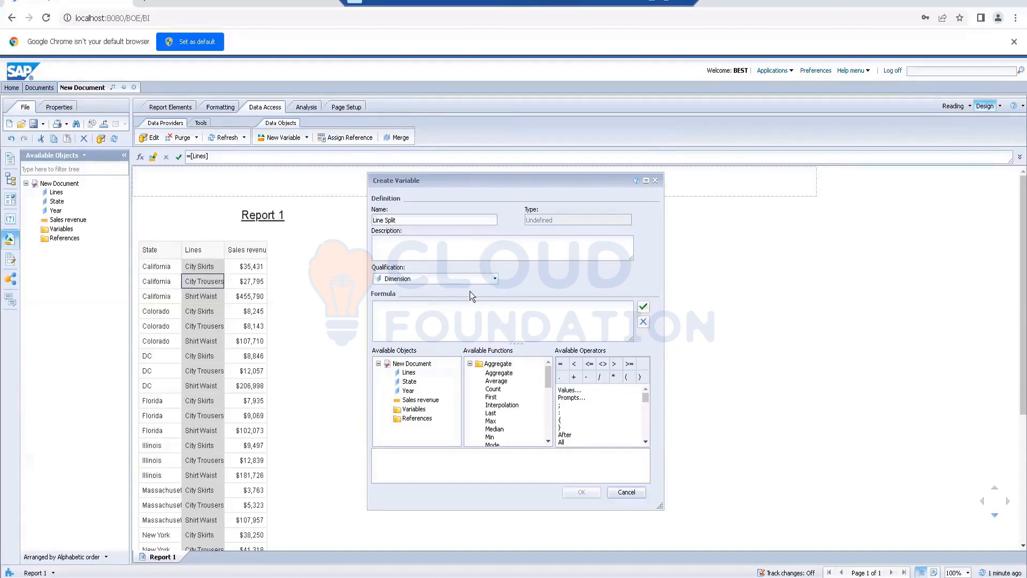
# Step: Create the variable with the validated formula =Substr([Lines];1;4) and add it to the table as a column after Sales revenue
pyautogui.click(411, 310)
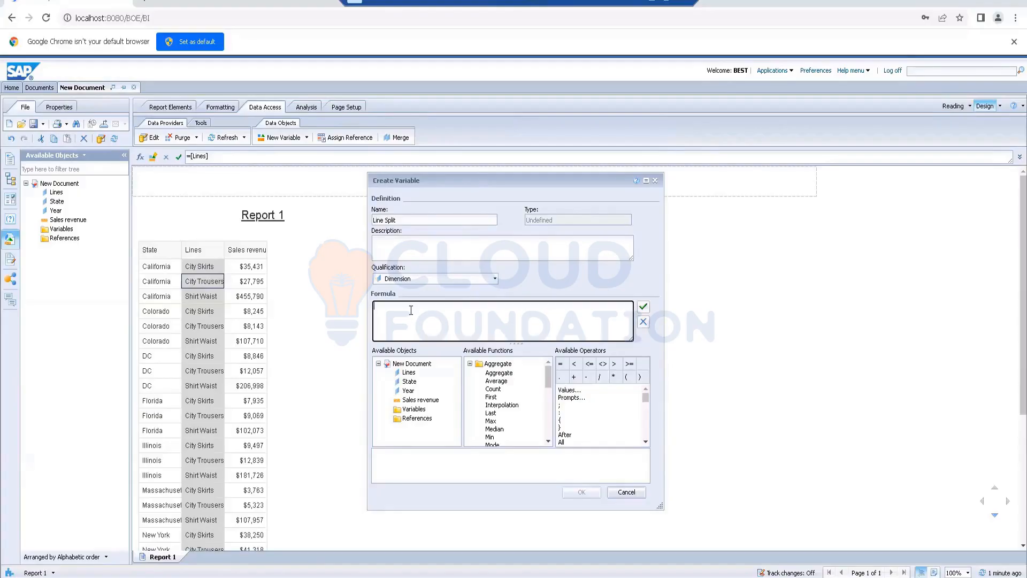
pyautogui.write('=sub')
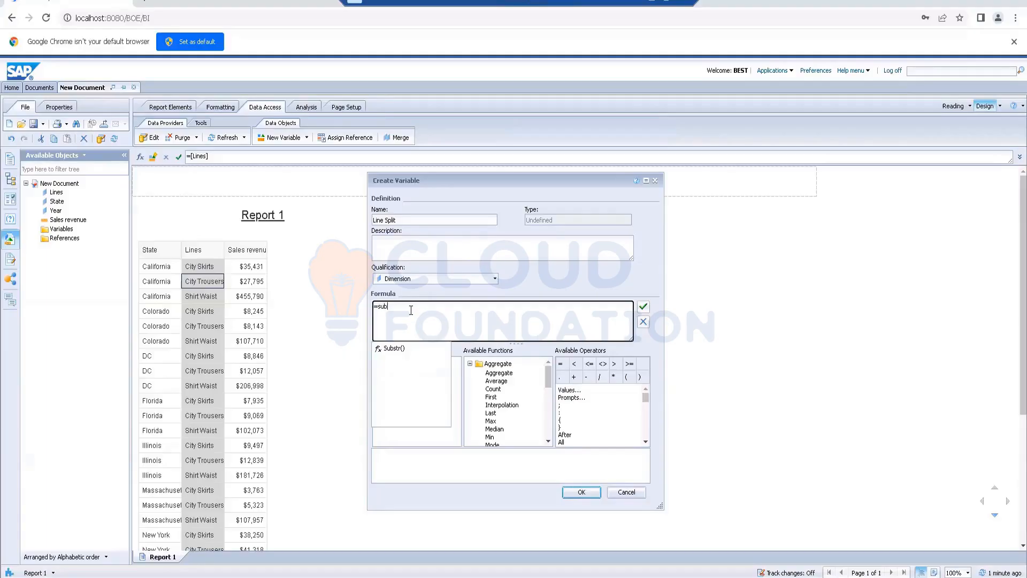
pyautogui.write('str')
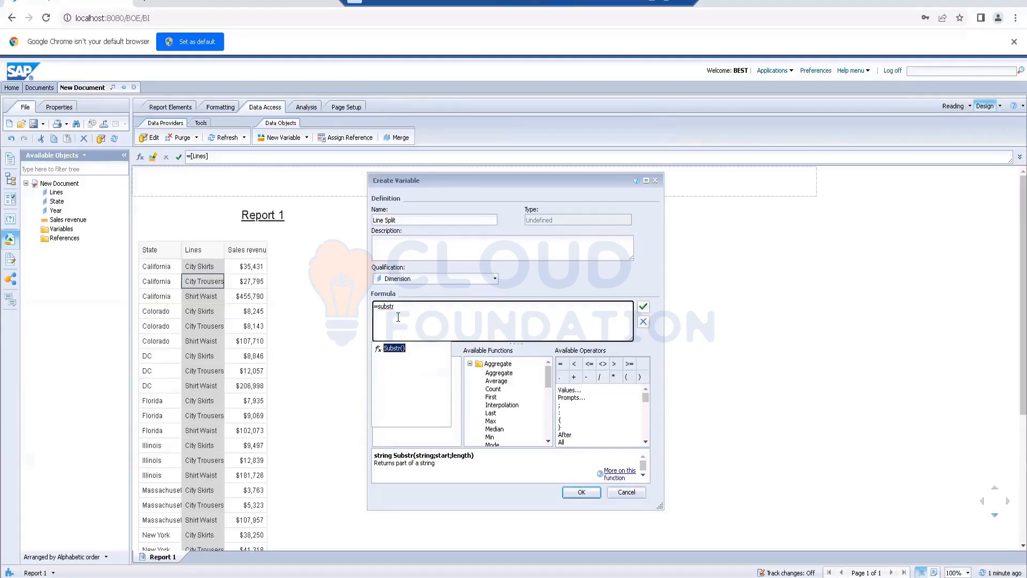
pyautogui.doubleClick(397, 348)
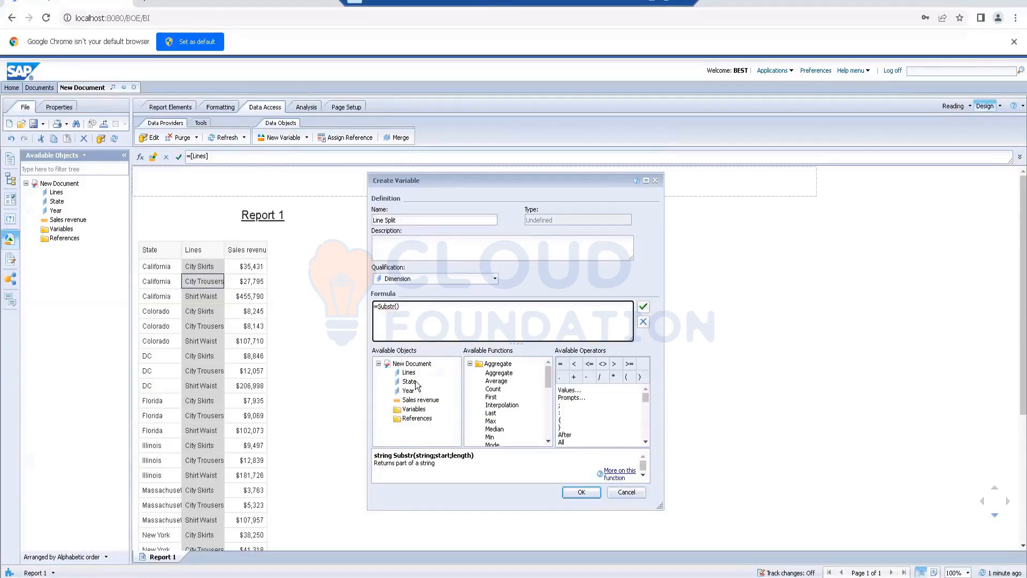
pyautogui.doubleClick(410, 373)
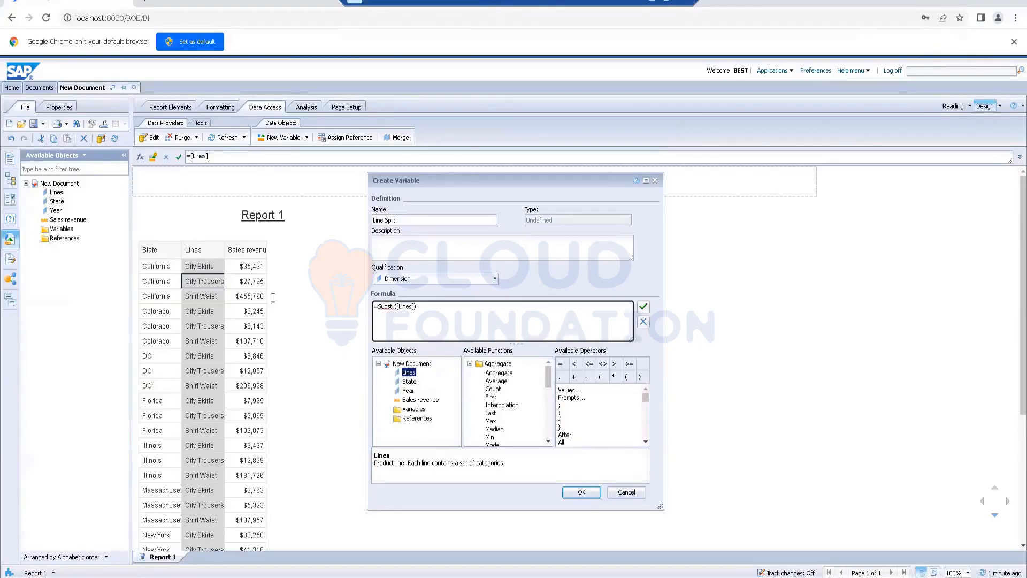
pyautogui.write(';1;')
pyautogui.write('4')
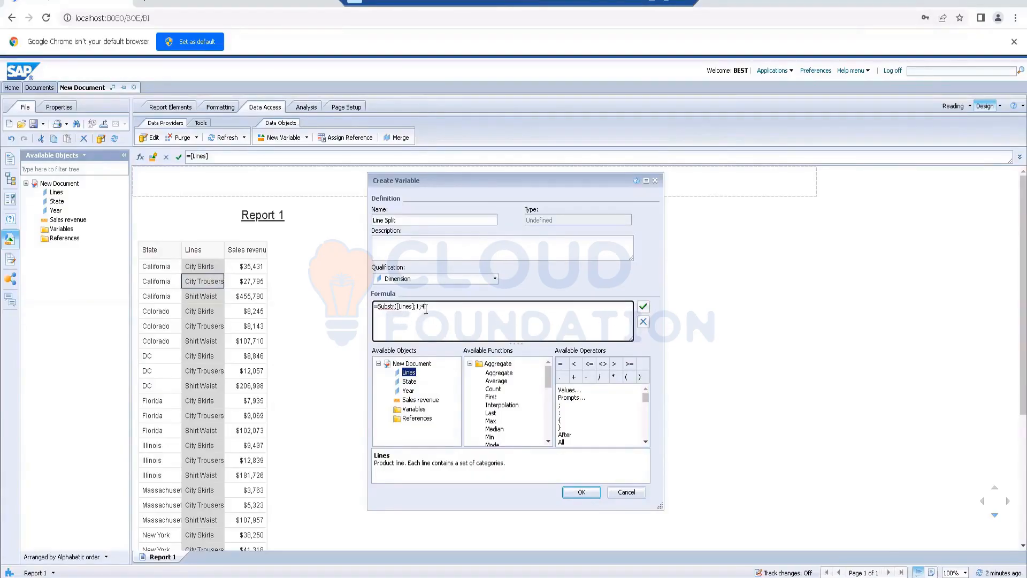
pyautogui.click(642, 307)
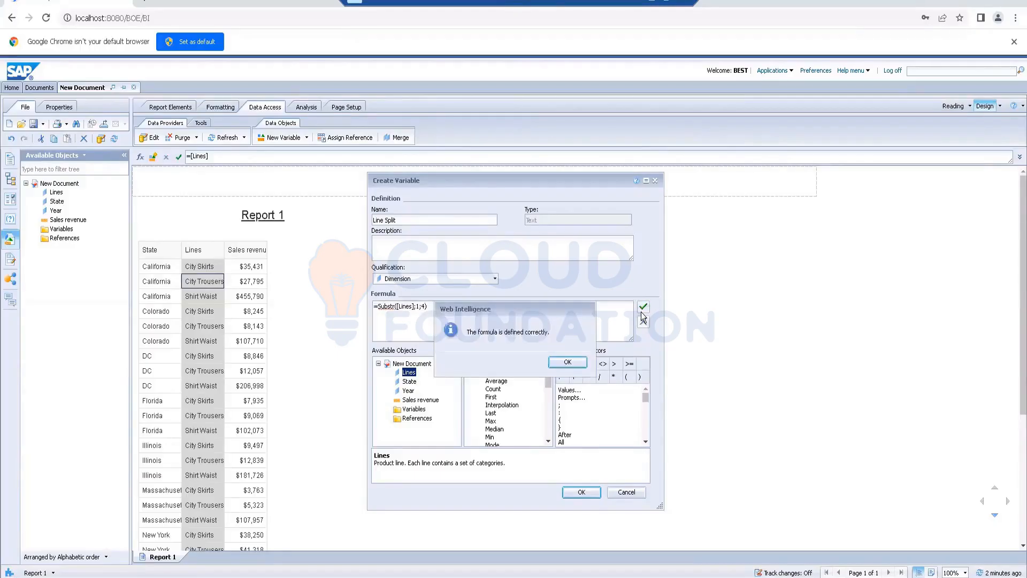
pyautogui.click(567, 362)
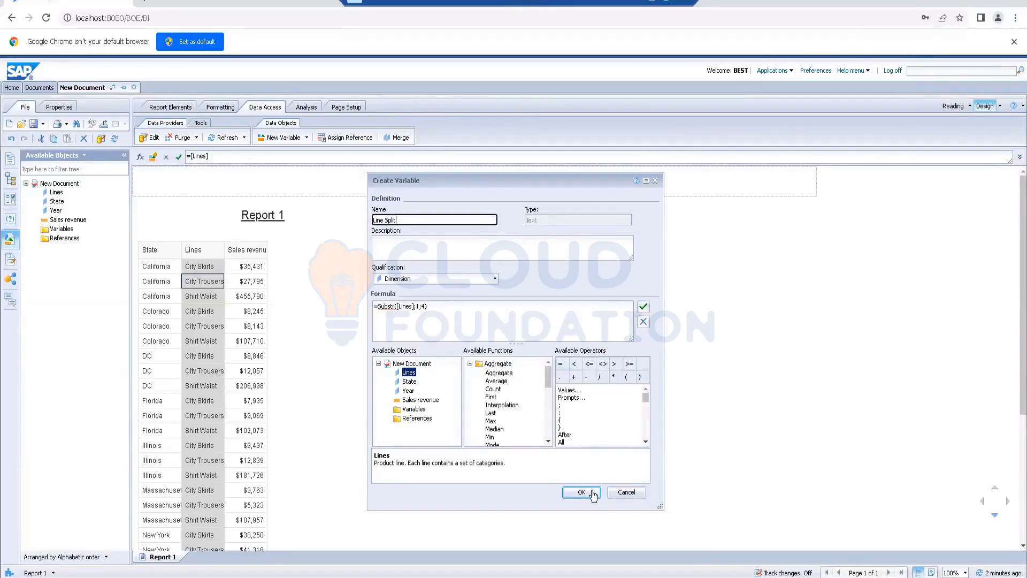
pyautogui.click(590, 492)
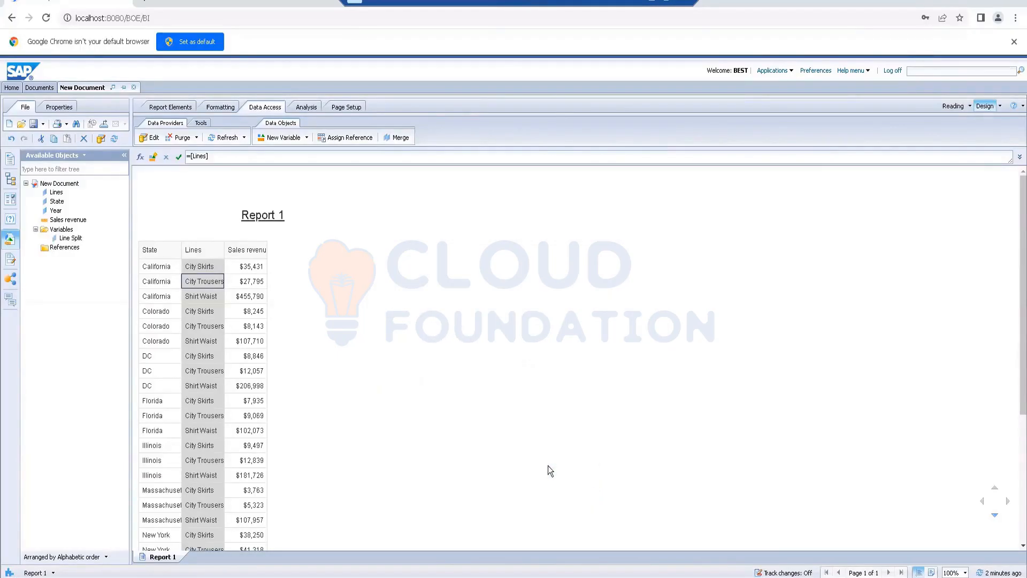
pyautogui.moveTo(72, 241); pyautogui.dragTo(265, 258)
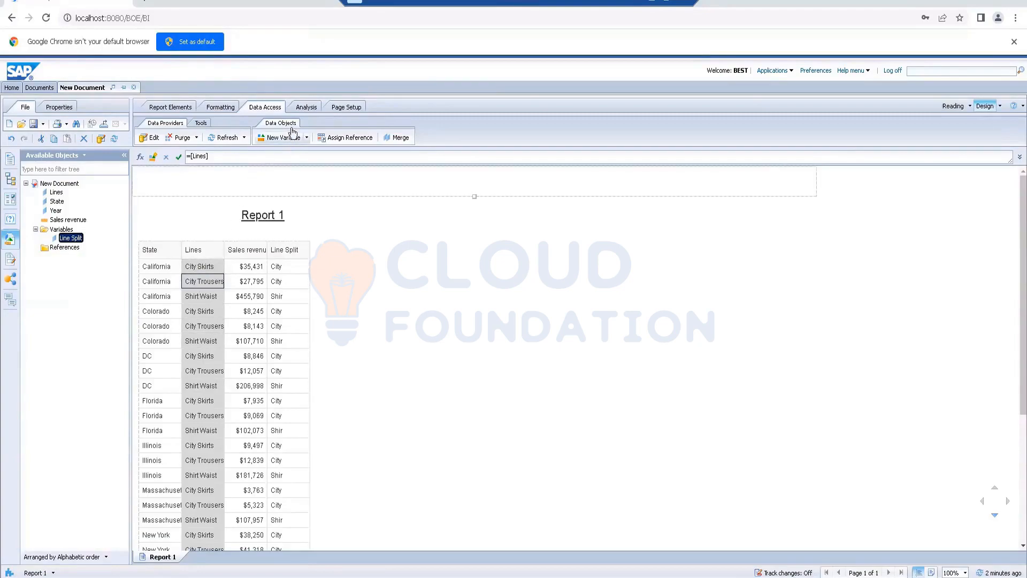
# Step: Start another new variable named String Length and set its qualification to Dimension
pyautogui.click(273, 137)
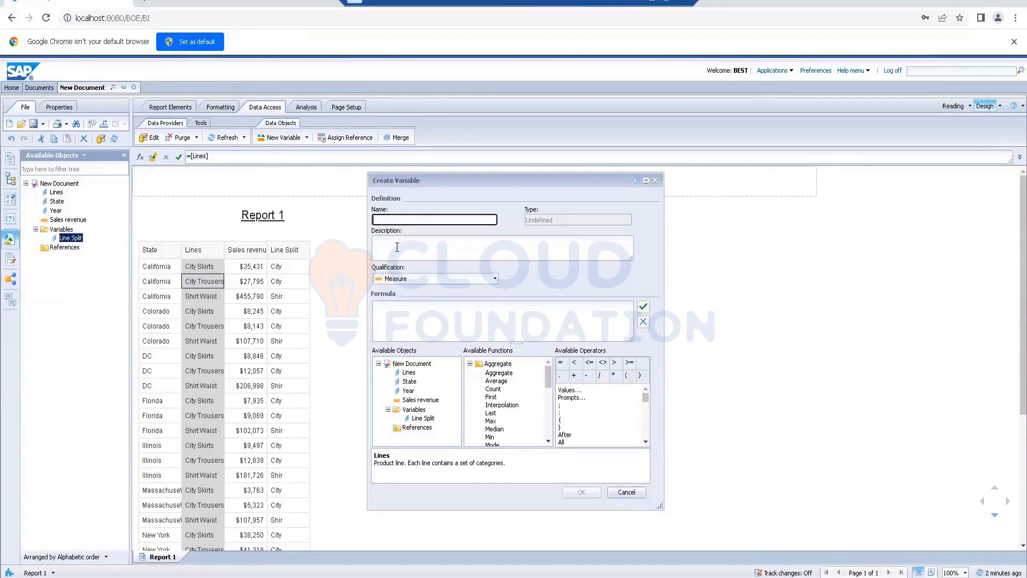
pyautogui.write('String Length')
pyautogui.click(430, 280)
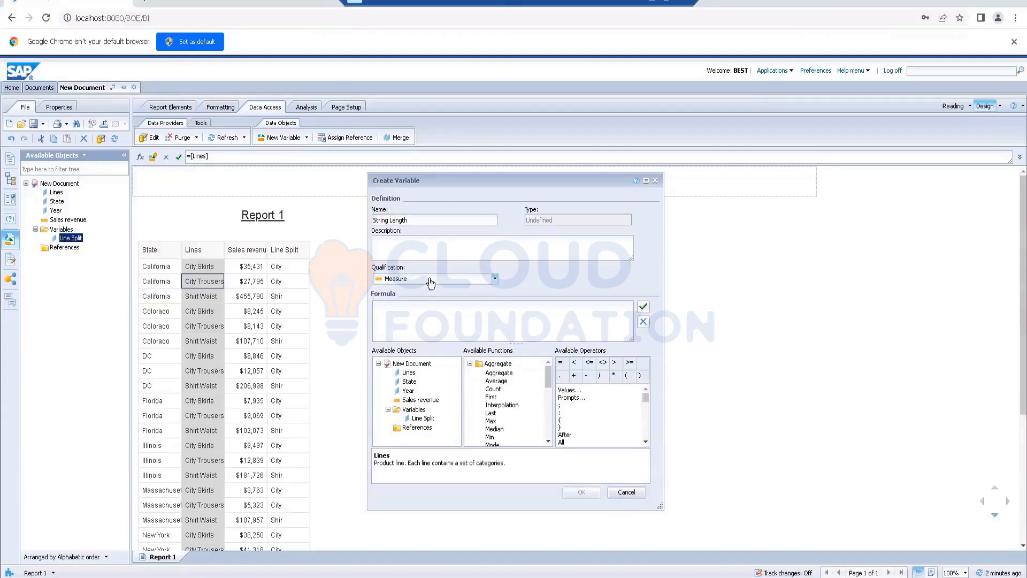
pyautogui.click(460, 292)
# Step: Enter the formula =Length([Lines]) for the variable, validate it and create the variable
pyautogui.click(418, 313)
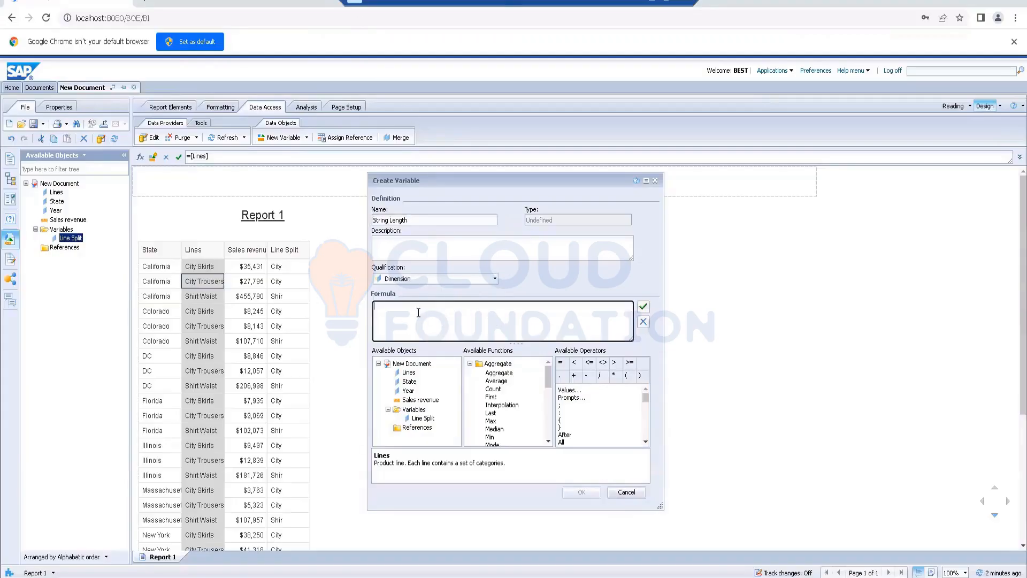
pyautogui.write('=len')
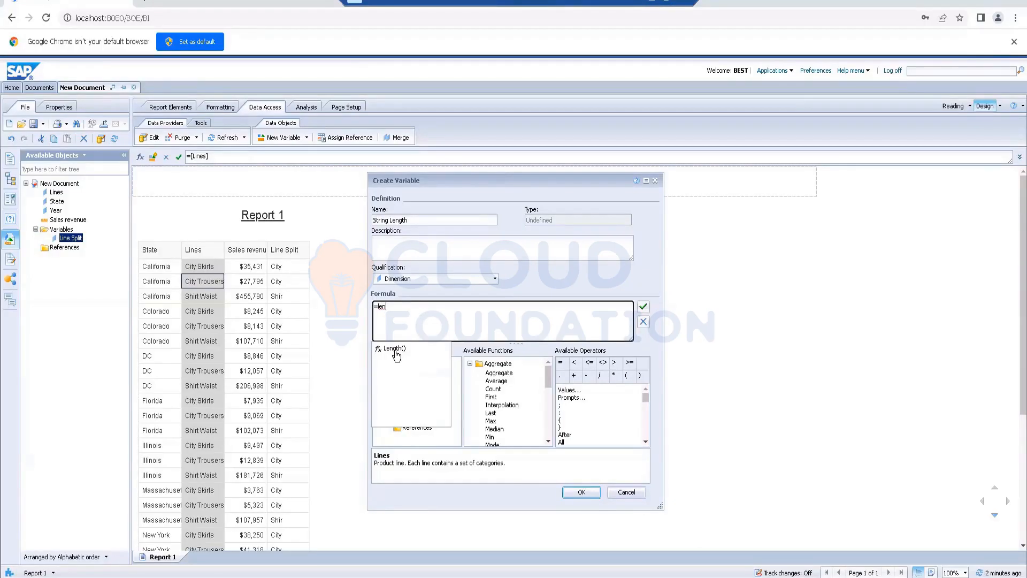
pyautogui.click(396, 352)
pyautogui.doubleClick(396, 352)
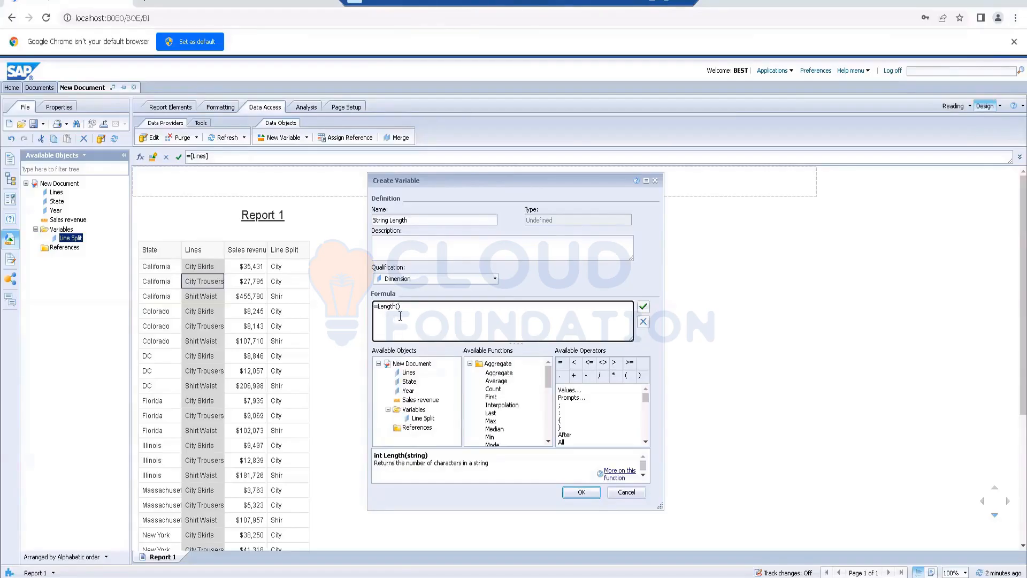
pyautogui.doubleClick(410, 373)
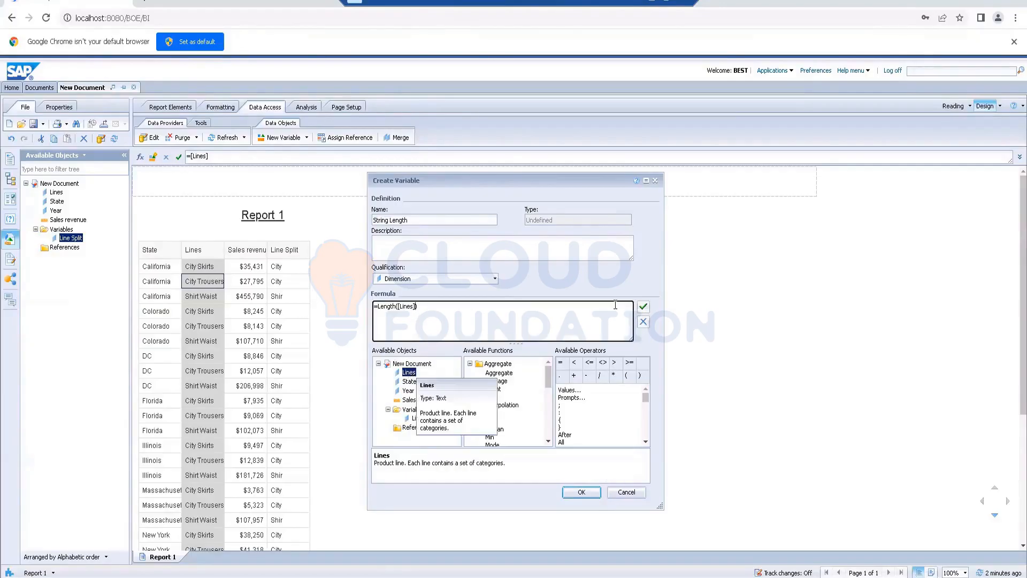
pyautogui.click(643, 307)
pyautogui.click(559, 365)
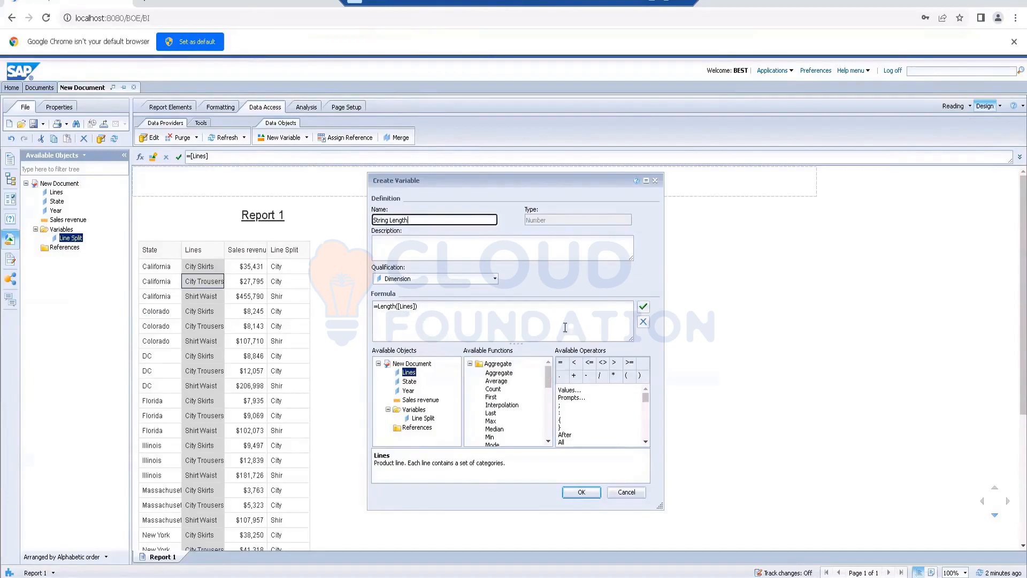
pyautogui.click(644, 309)
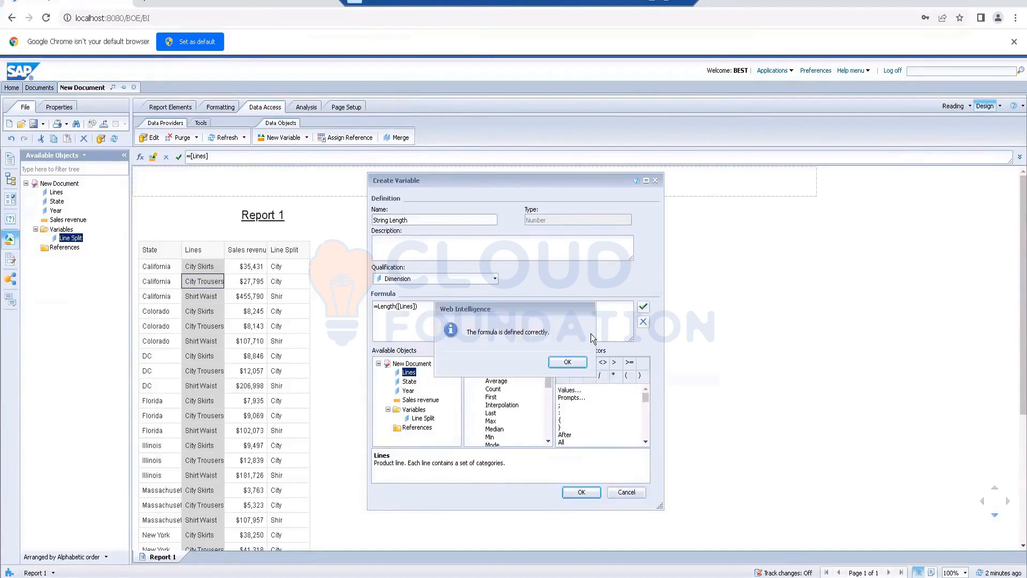
pyautogui.click(574, 360)
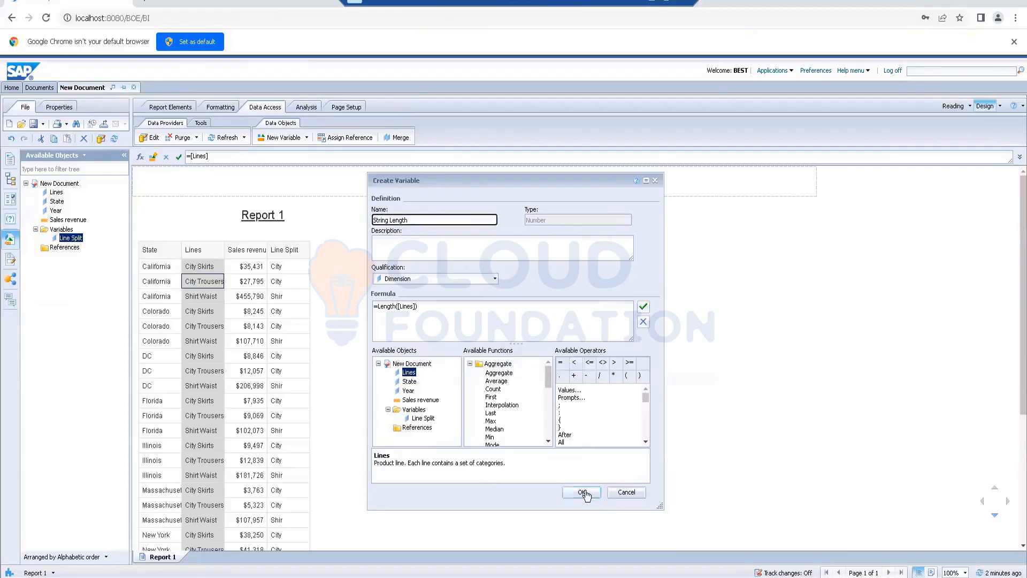
pyautogui.click(585, 491)
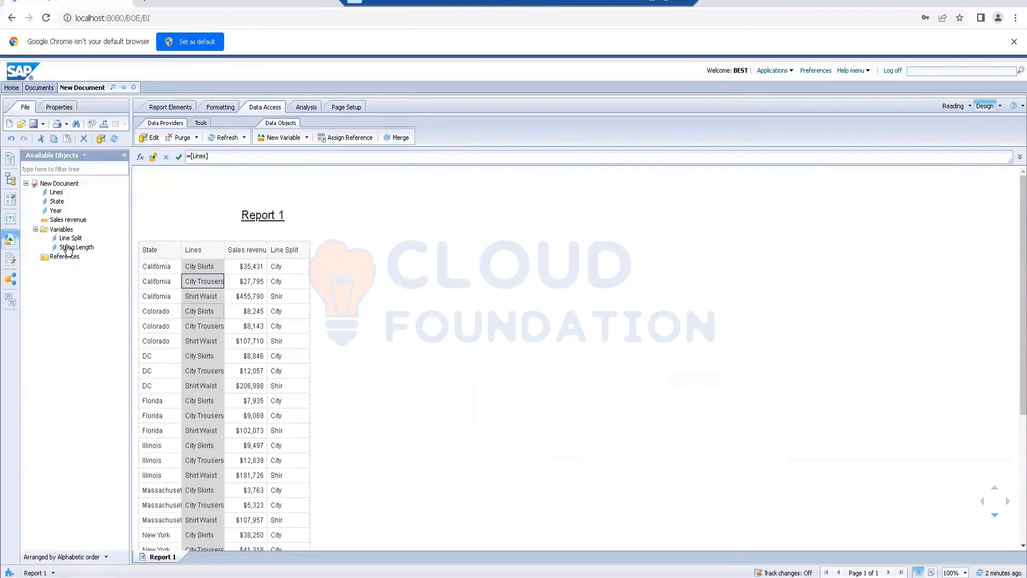
# Step: Add the String Length variable as a column after Line Split and check its values through the table
pyautogui.moveTo(70, 248); pyautogui.dragTo(307, 261)
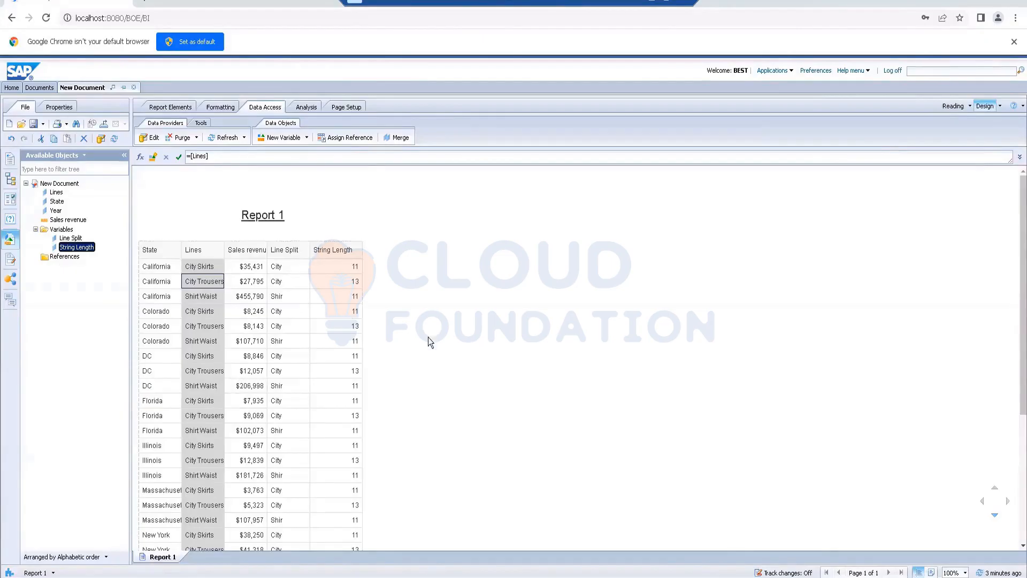
pyautogui.scroll(-3, 432, 346)
pyautogui.scroll(3, 432, 345)
# Step: Save the document as String functions - Activity in the author's personal subfolder of the Favorites Folder, as type Web Intelligence
pyautogui.click(43, 126)
pyautogui.click(54, 152)
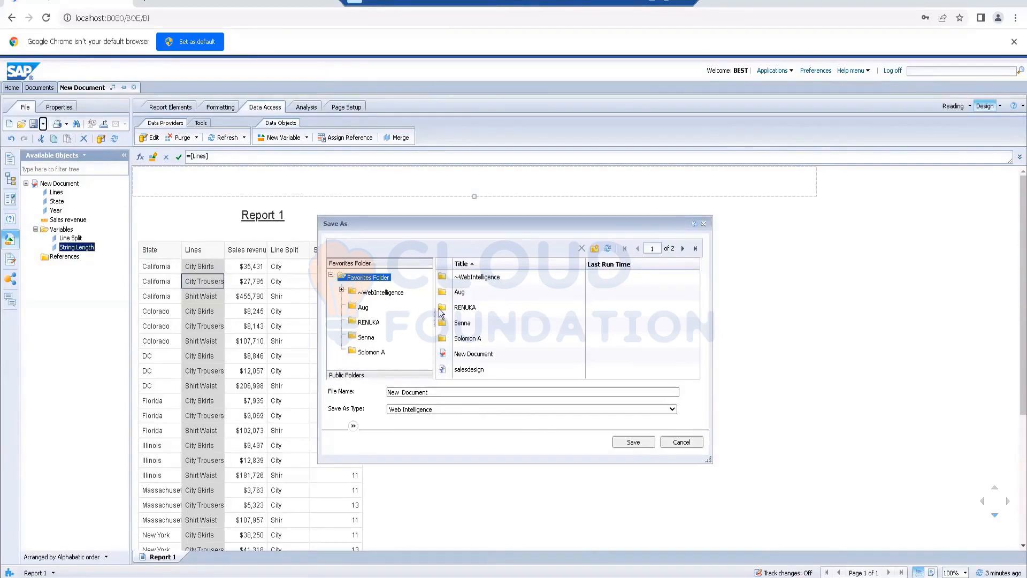
pyautogui.click(369, 322)
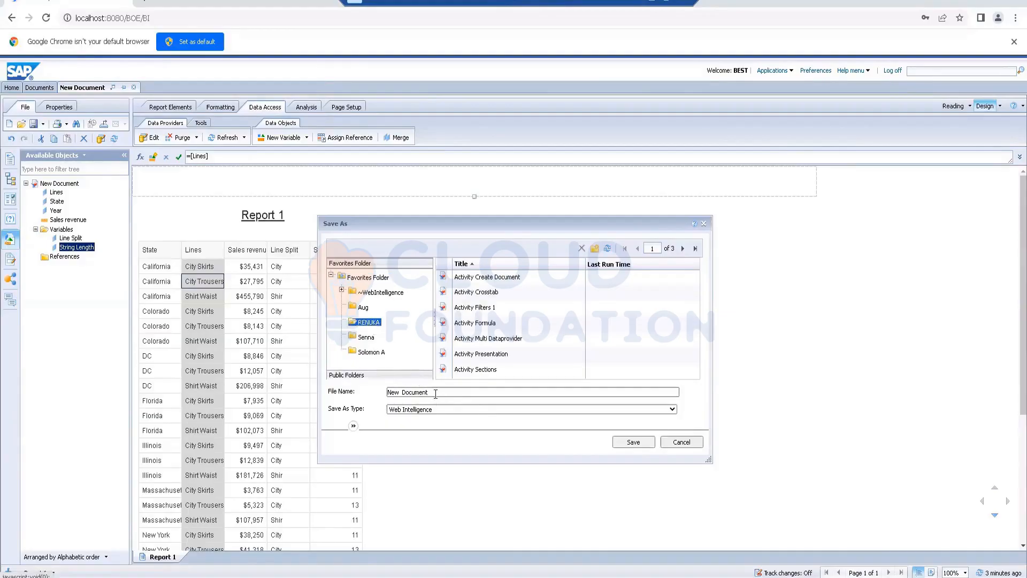
pyautogui.moveTo(425, 387); pyautogui.dragTo(351, 388)
pyautogui.press('BackSpace')
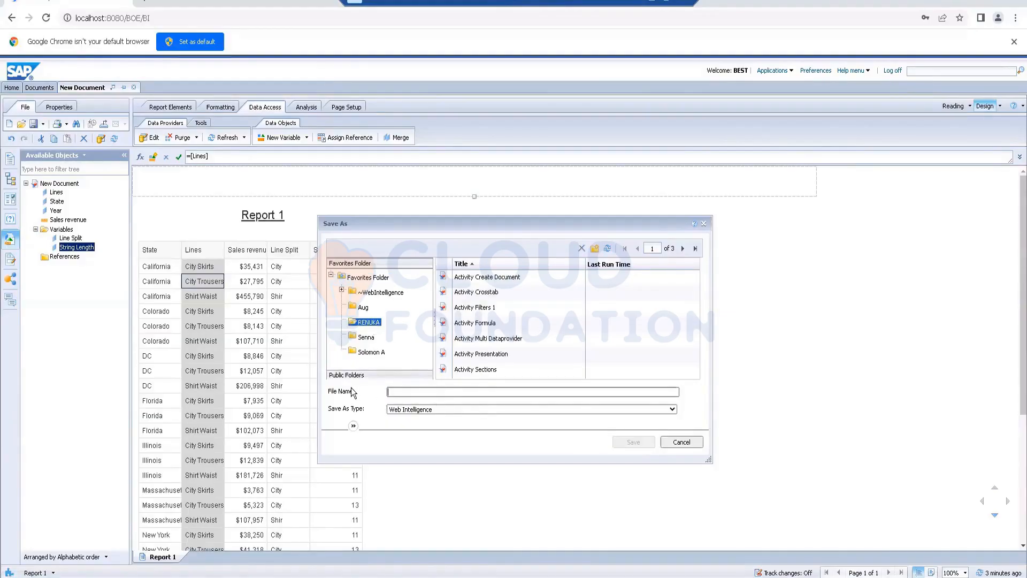
pyautogui.write('String functions - Activity')
pyautogui.press('Return')
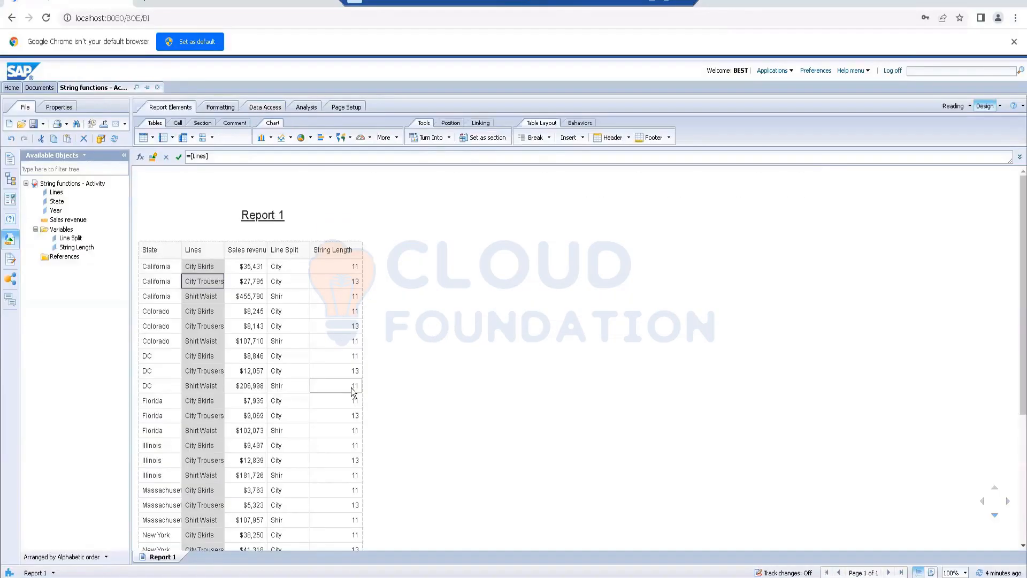
# Step: Purge the data of all queries in the saved document
pyautogui.scroll(-5, 456, 417)
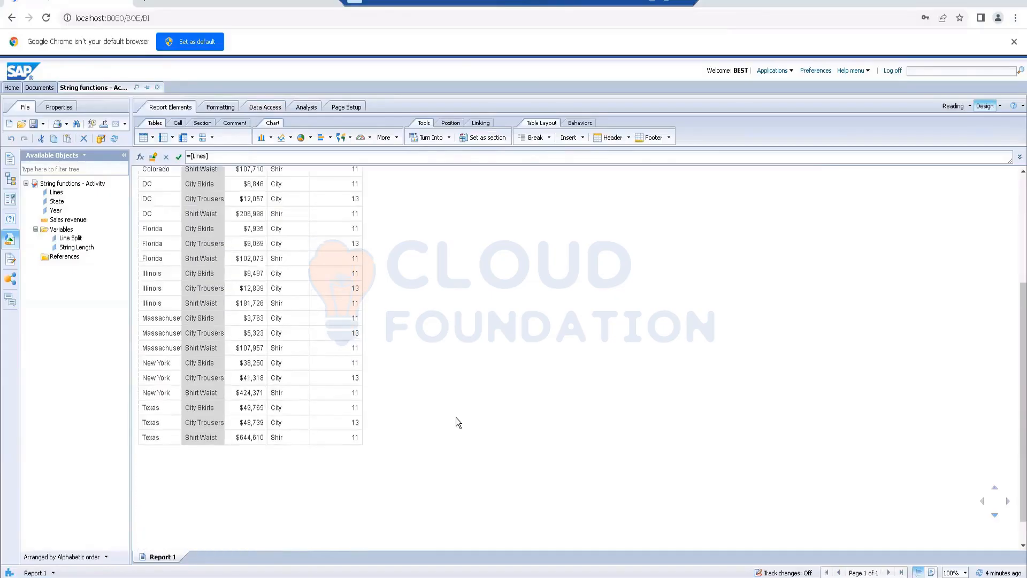
pyautogui.scroll(5, 456, 418)
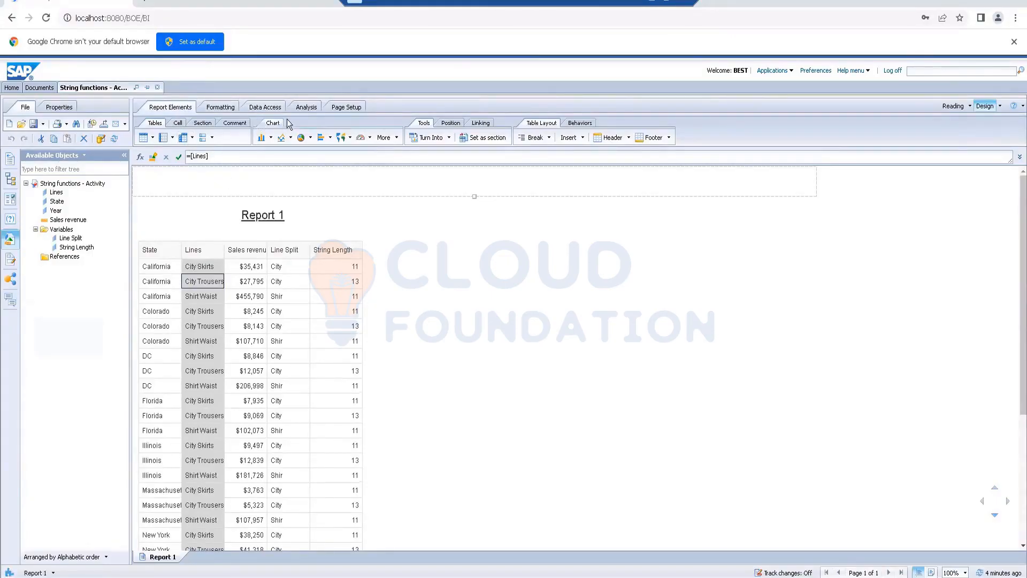
pyautogui.click(272, 109)
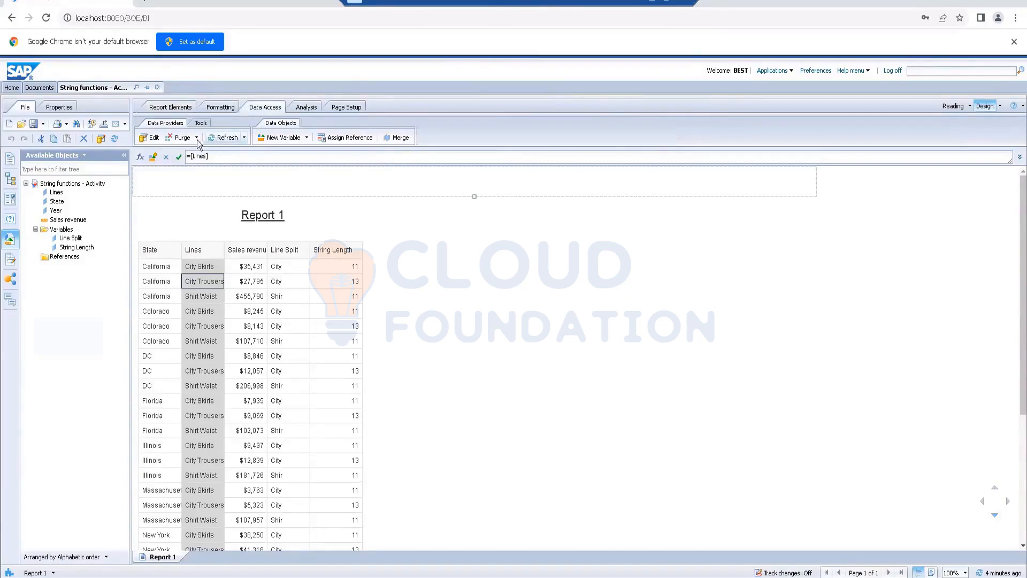
pyautogui.click(182, 138)
pyautogui.click(197, 138)
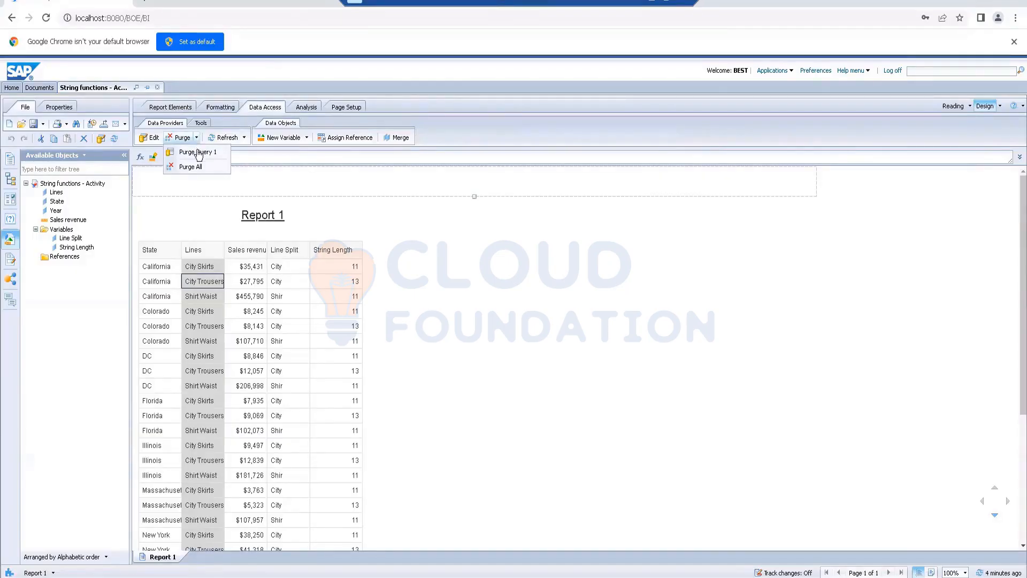
pyautogui.click(197, 166)
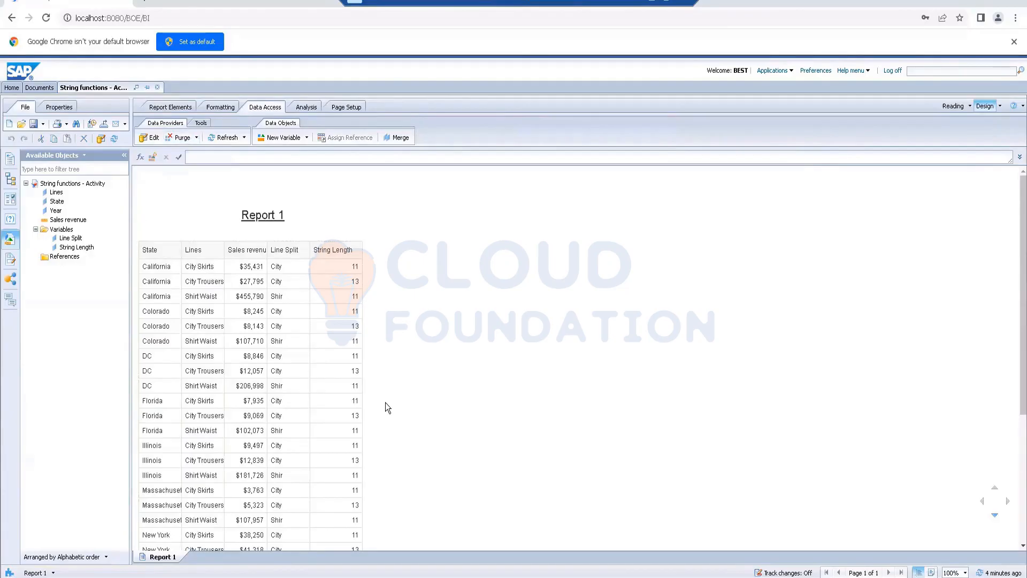
# Step: Purge the data of Query 1 from the document, confirming the purge and dismissing the message about it
pyautogui.scroll(-3, 385, 403)
pyautogui.scroll(3, 385, 407)
pyautogui.click(196, 139)
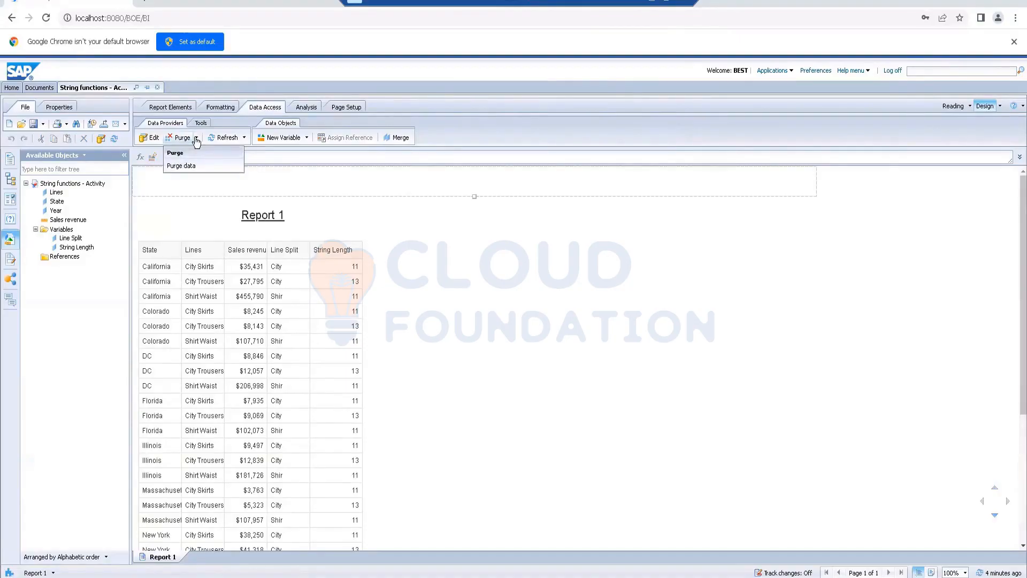
pyautogui.click(197, 139)
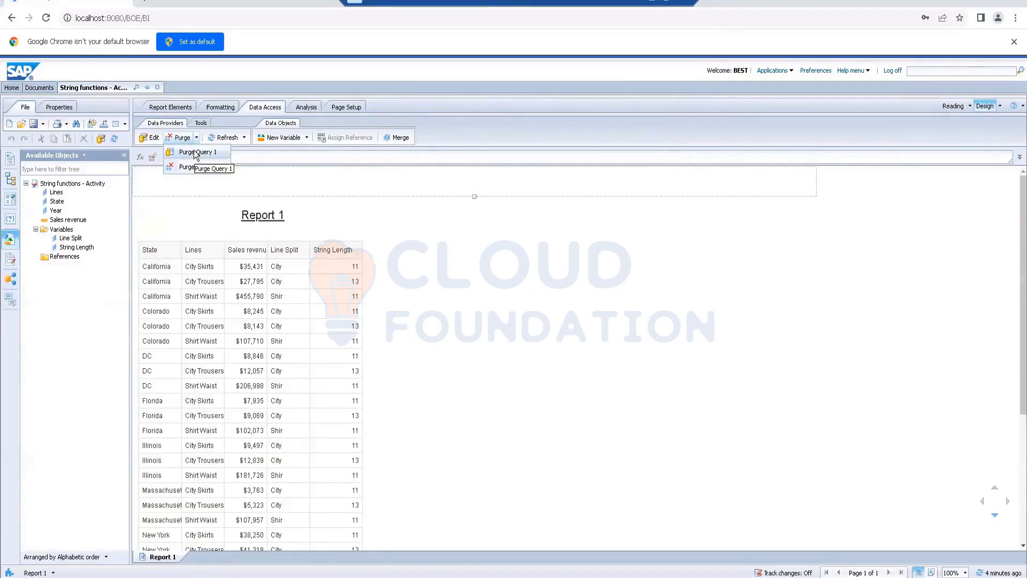
pyautogui.click(196, 154)
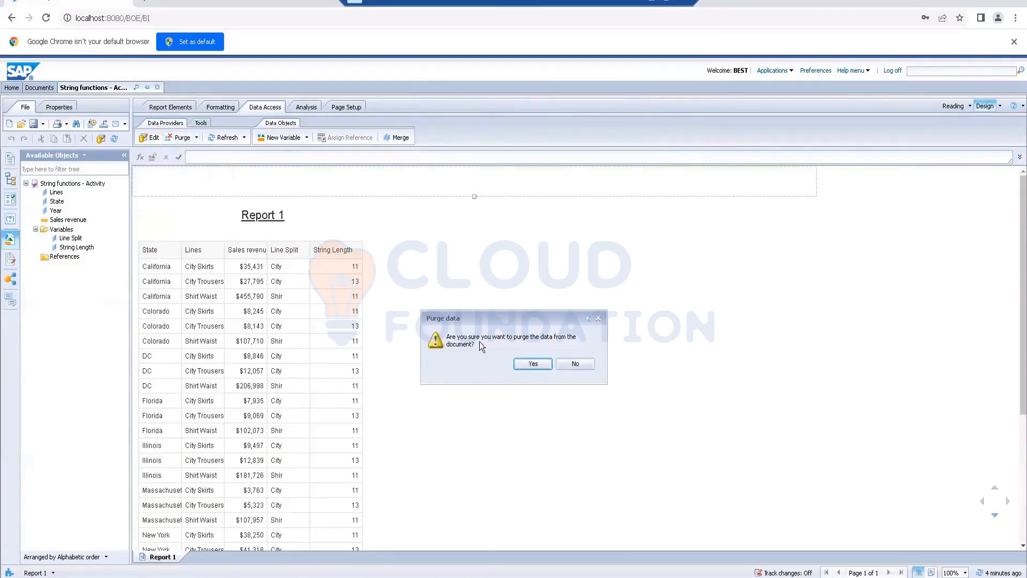
pyautogui.click(522, 366)
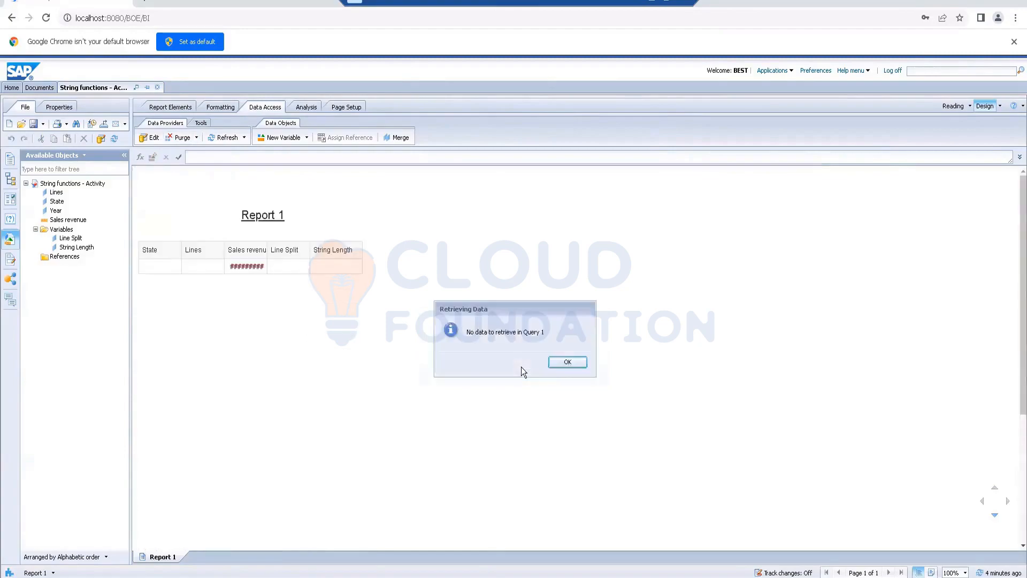
pyautogui.click(569, 362)
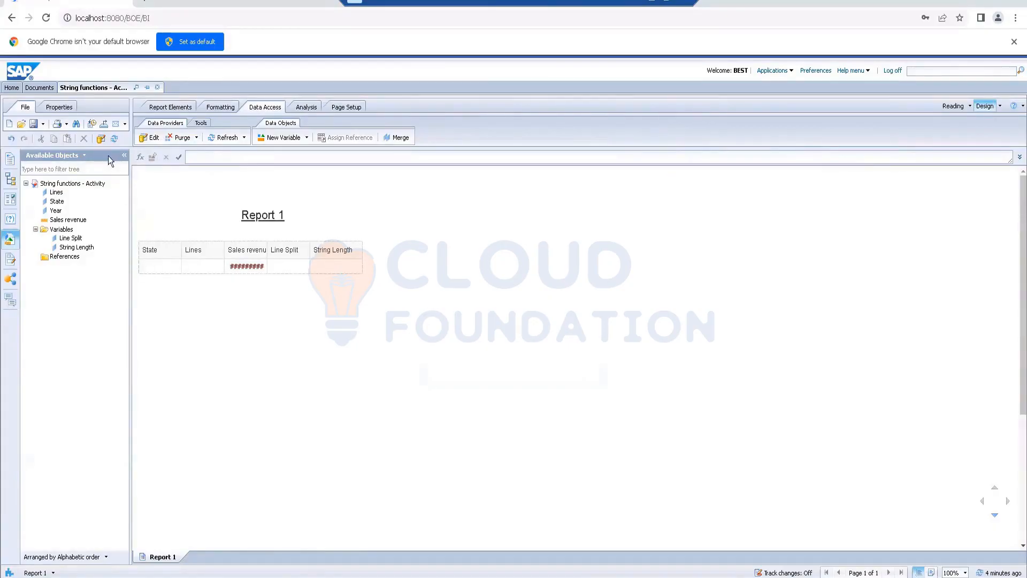
# Step: Refresh the document to reload the purged query data into the Report 1 table
pyautogui.click(114, 139)
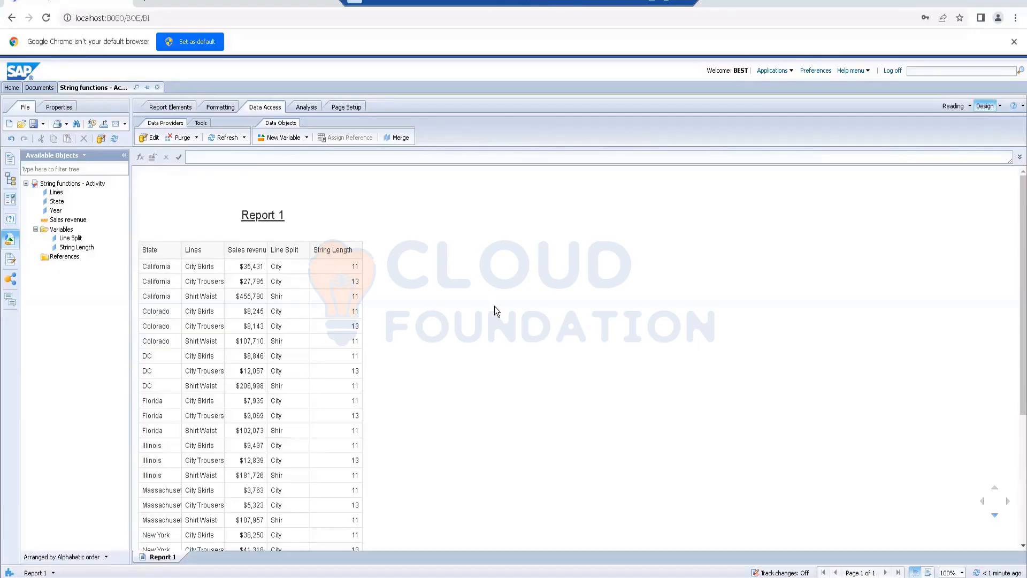
pyautogui.click(183, 146)
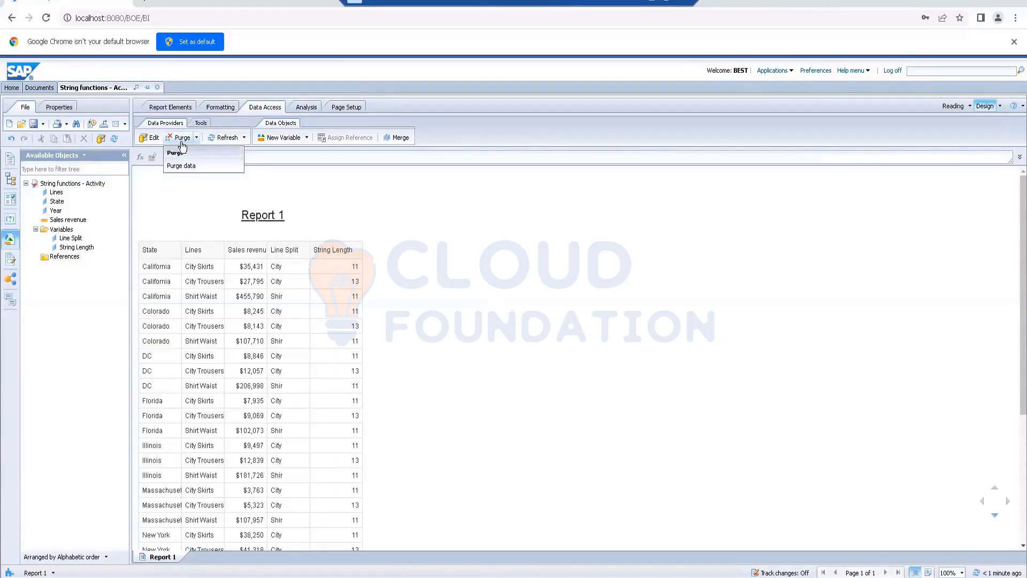